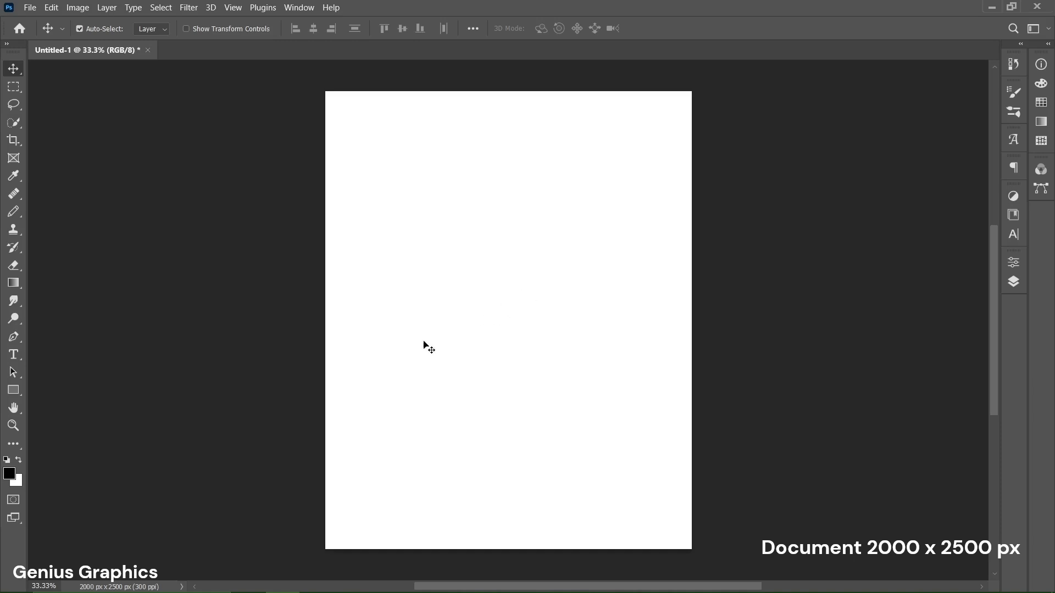
Create a circle with the Ellipse tool, 1380 px wide and 1380 px high, in the upper part of the canvas.
left_click(17, 390)
left_click(62, 404)
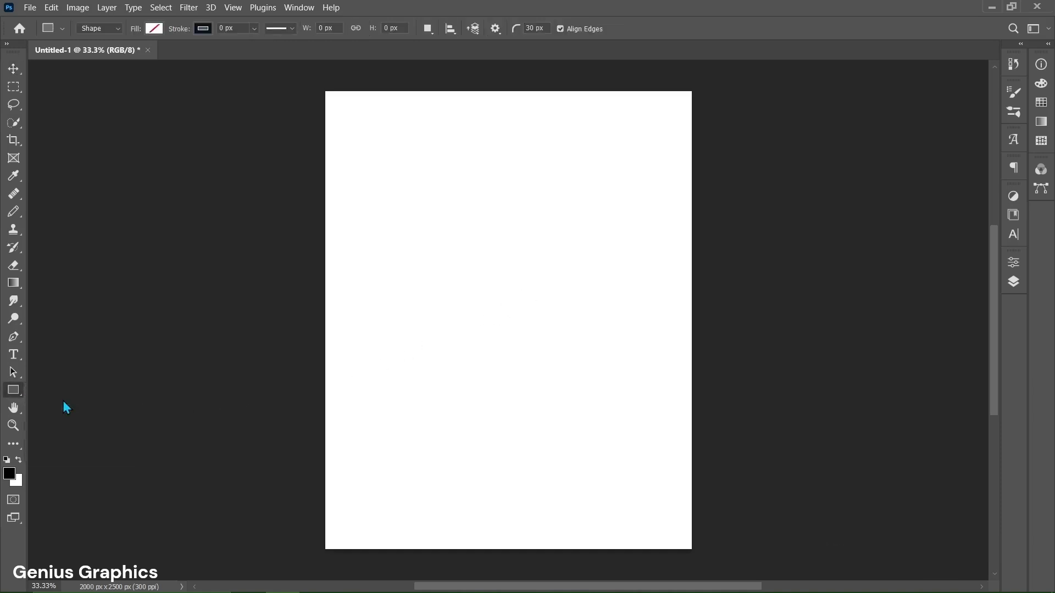
left_click(506, 245)
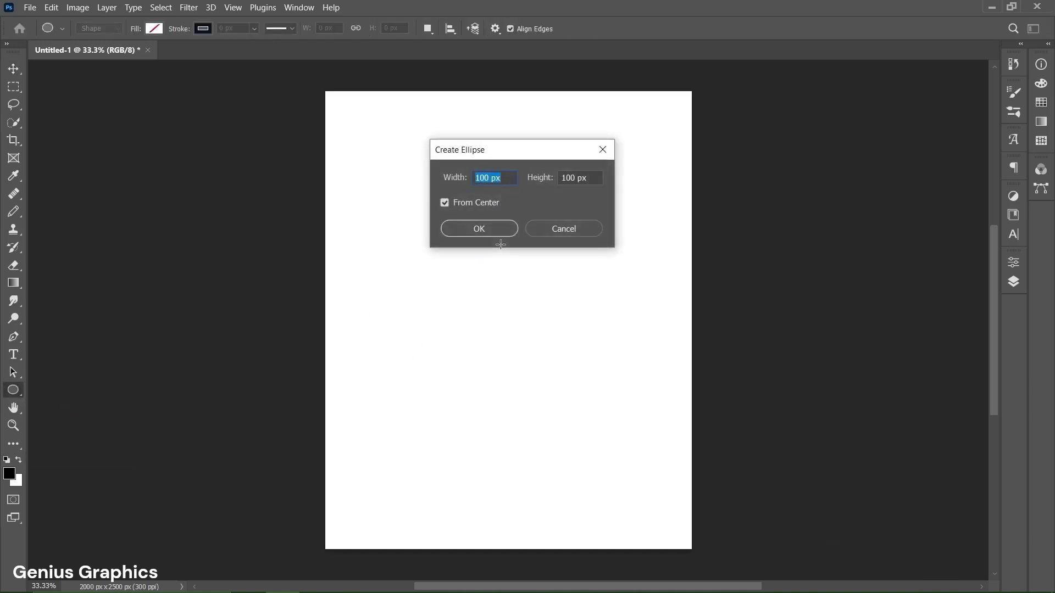
type("1380")
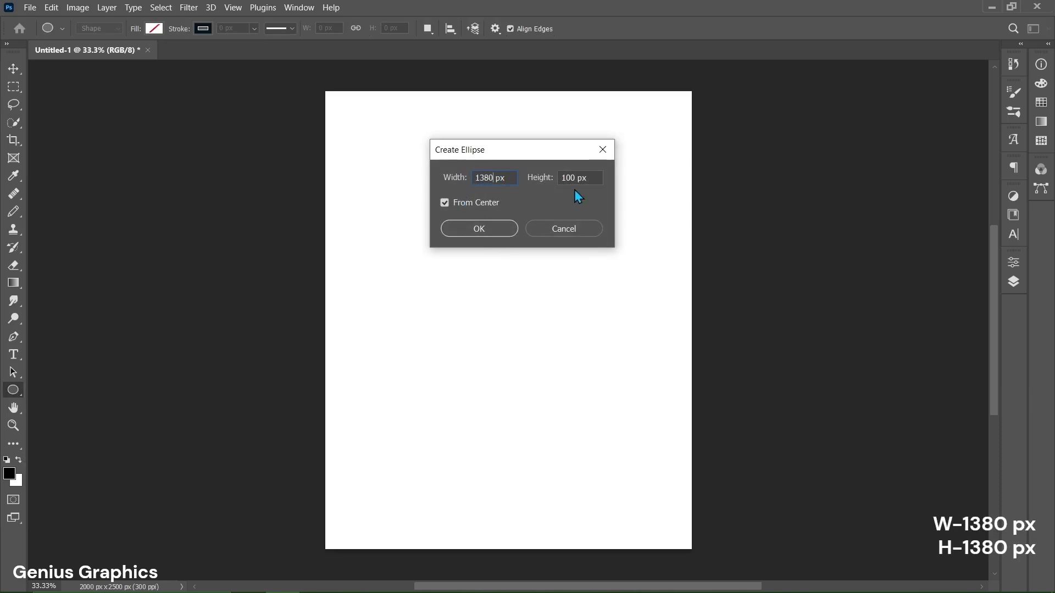
left_click_drag(575, 181, 550, 185)
type("1380")
left_click(489, 228)
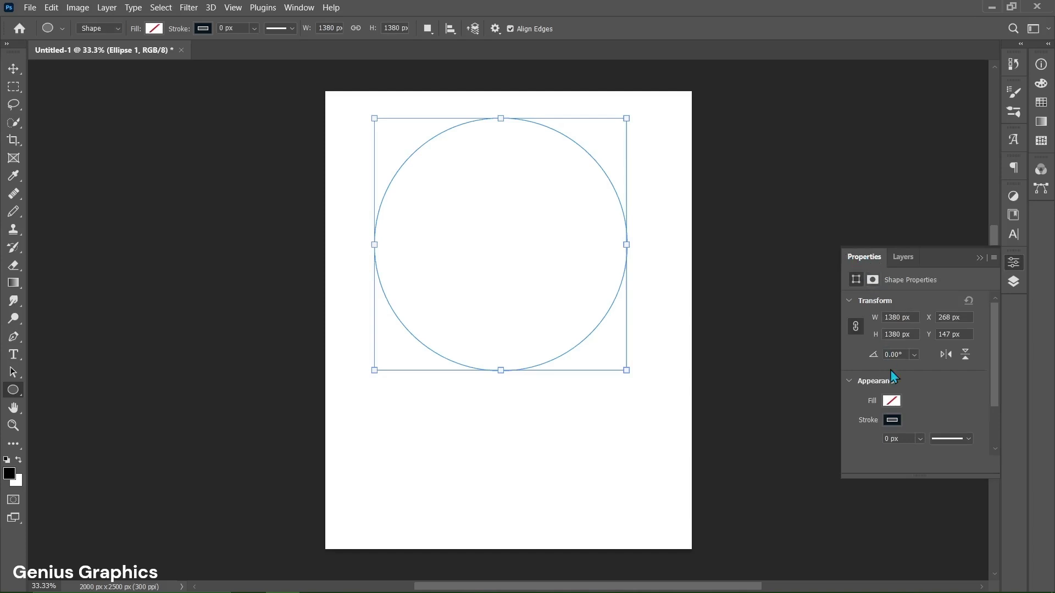
Fill the circle with gray and remove its stroke colour.
left_click(892, 401)
left_click(920, 416)
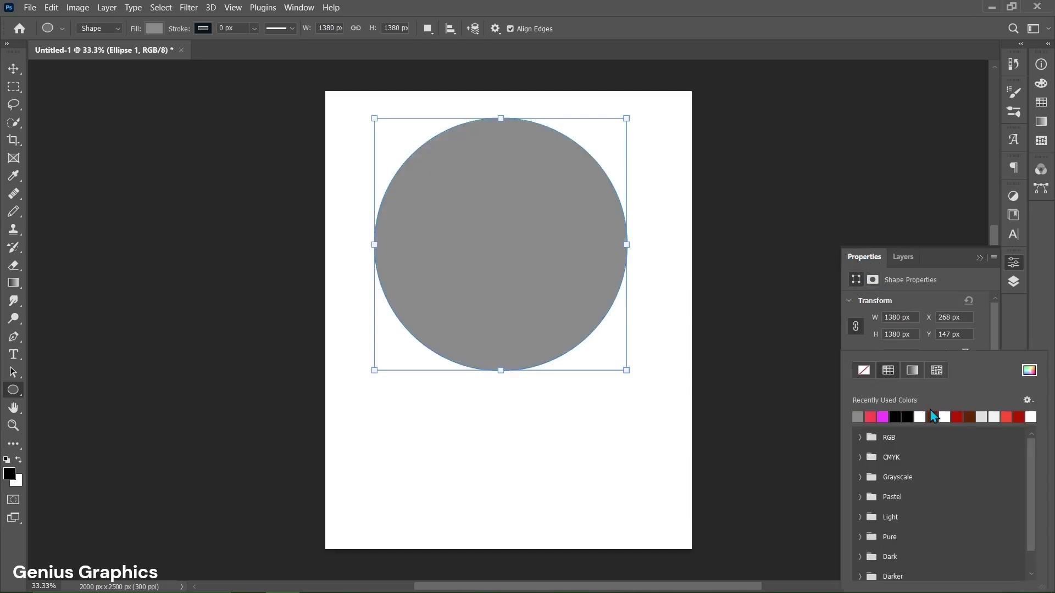
left_click(981, 331)
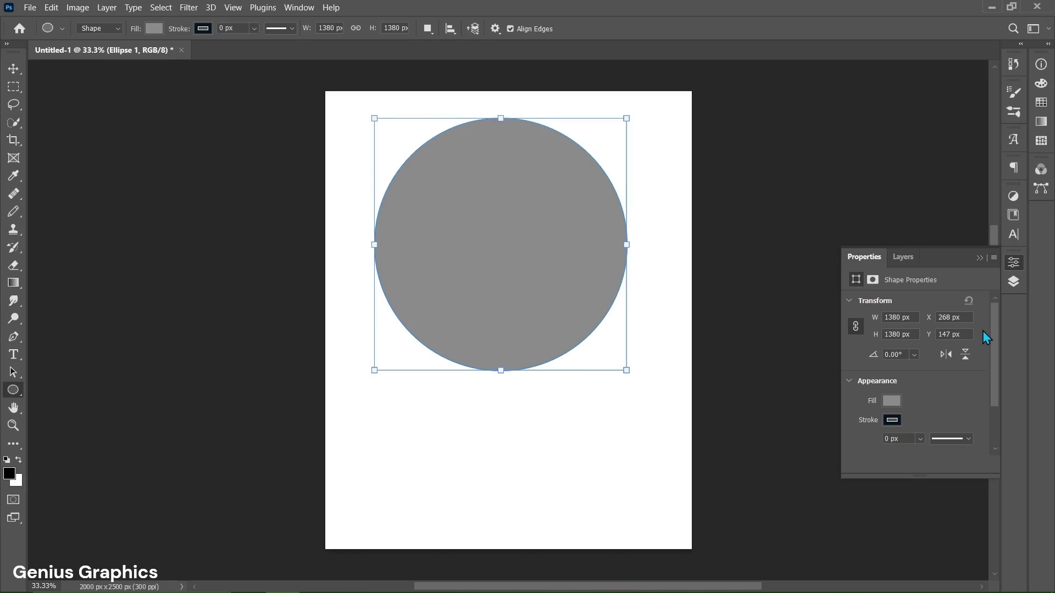
left_click(899, 424)
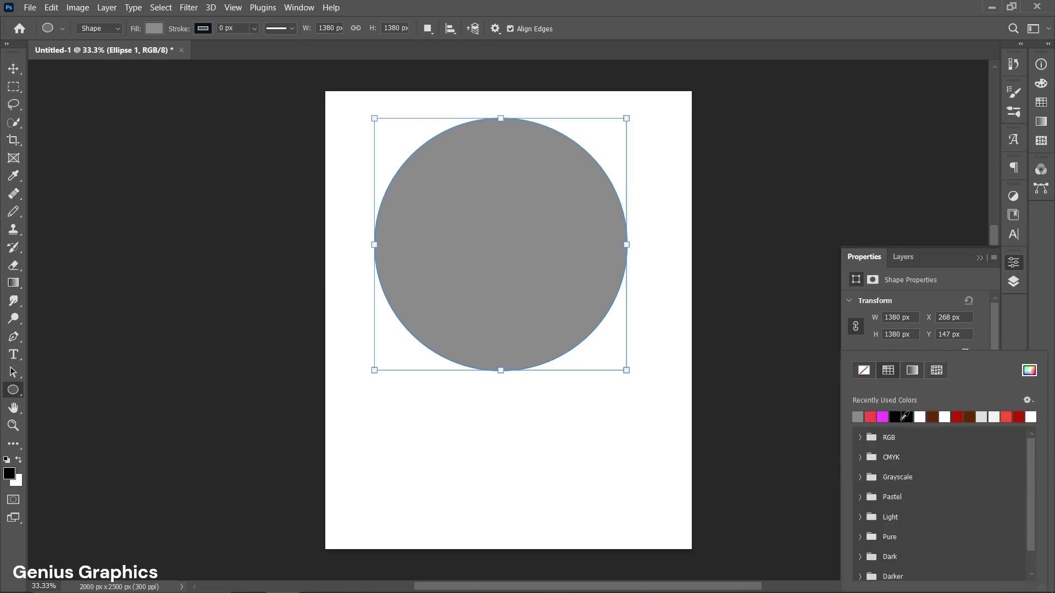
left_click(864, 371)
left_click(987, 331)
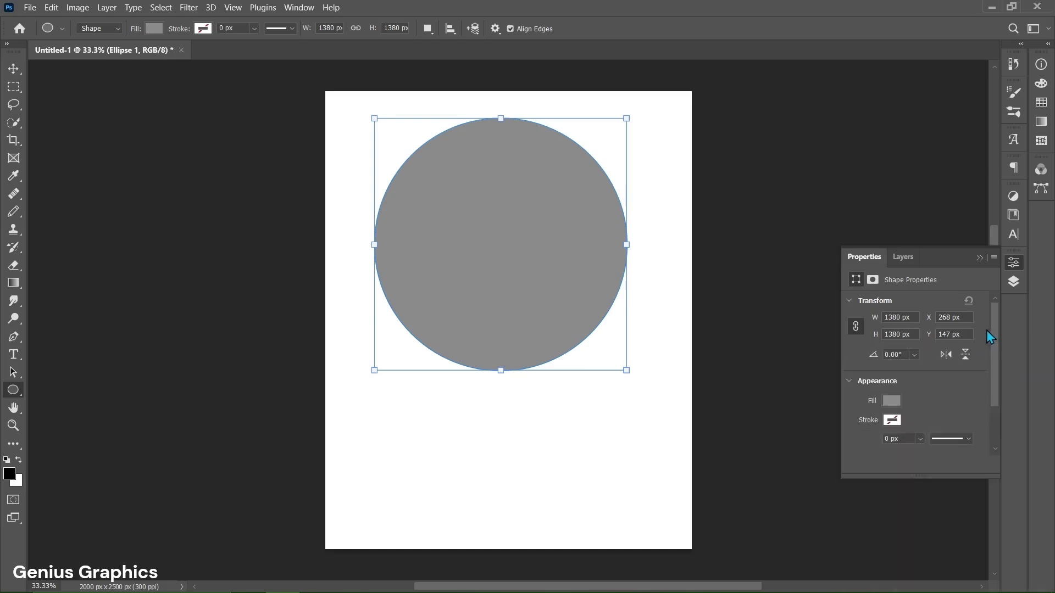
Move the gray circle to the exact centre of the canvas and duplicate its layer.
left_click(14, 68)
left_click_drag(509, 259, 514, 347)
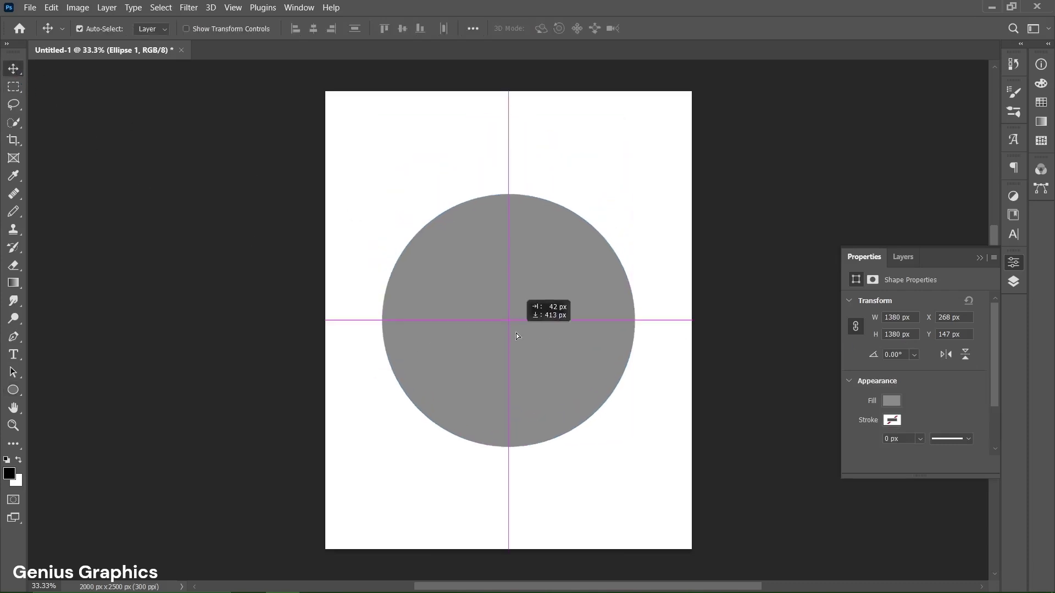
left_click(903, 257)
key("ctrl+j")
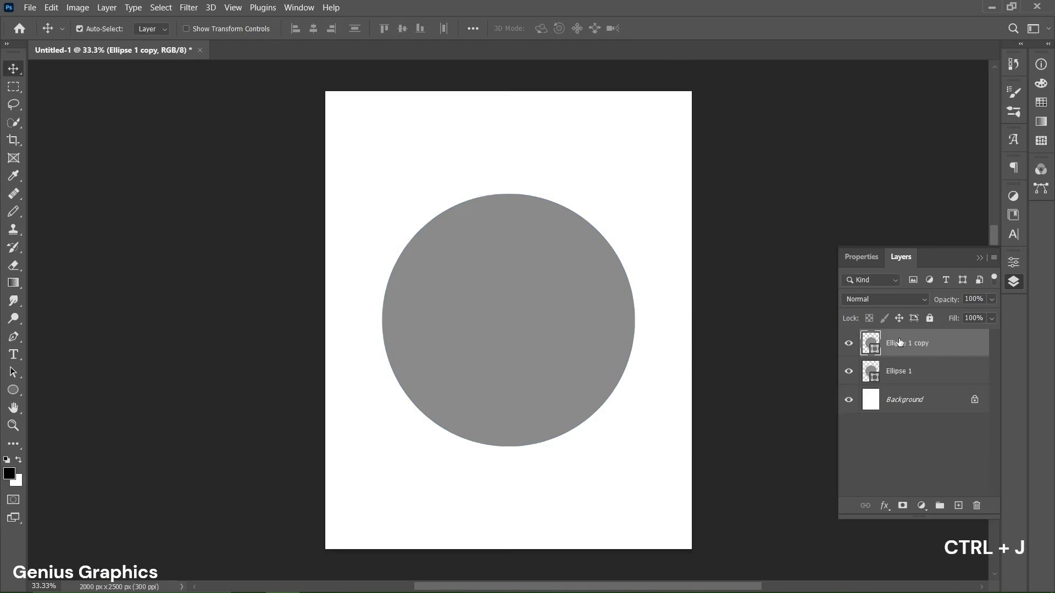
Remove the fill from the duplicate circle and set its stroke colour to white (ffffff).
left_click(858, 258)
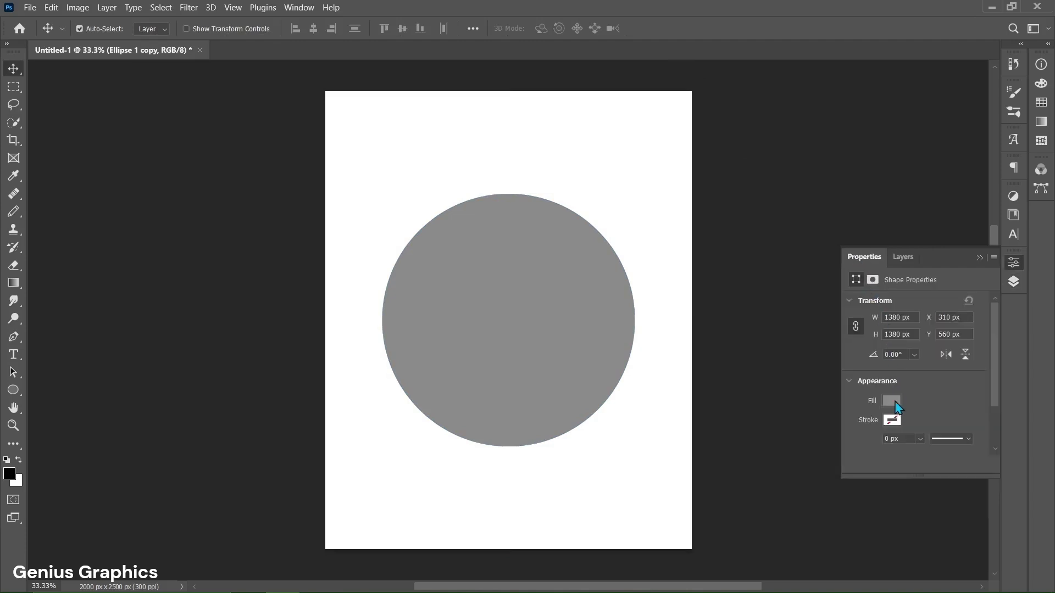
left_click(899, 420)
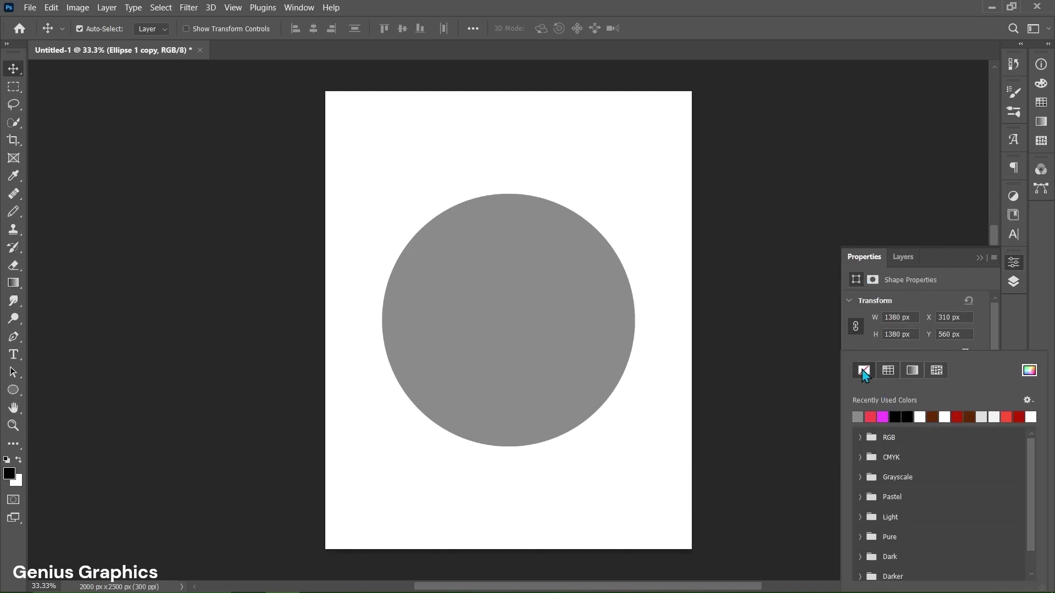
left_click(981, 341)
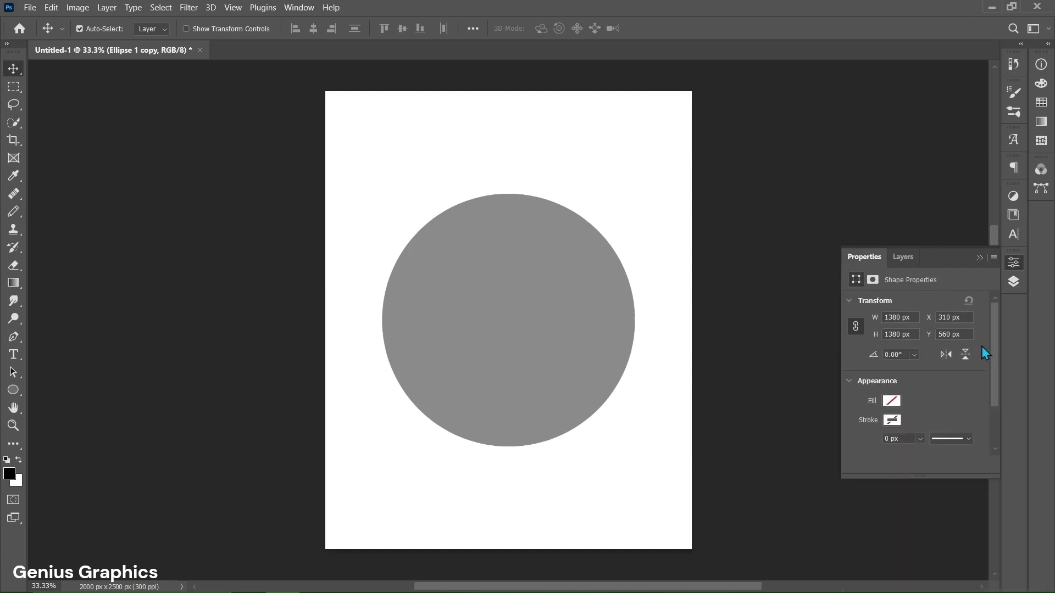
left_click(892, 422)
left_click(1029, 370)
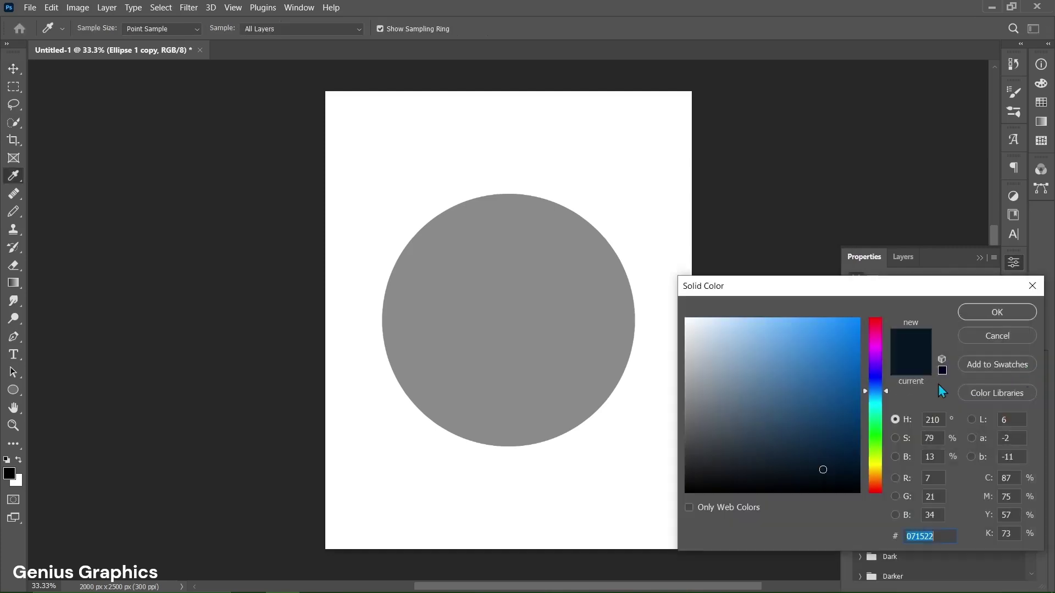
left_click_drag(709, 349, 660, 302)
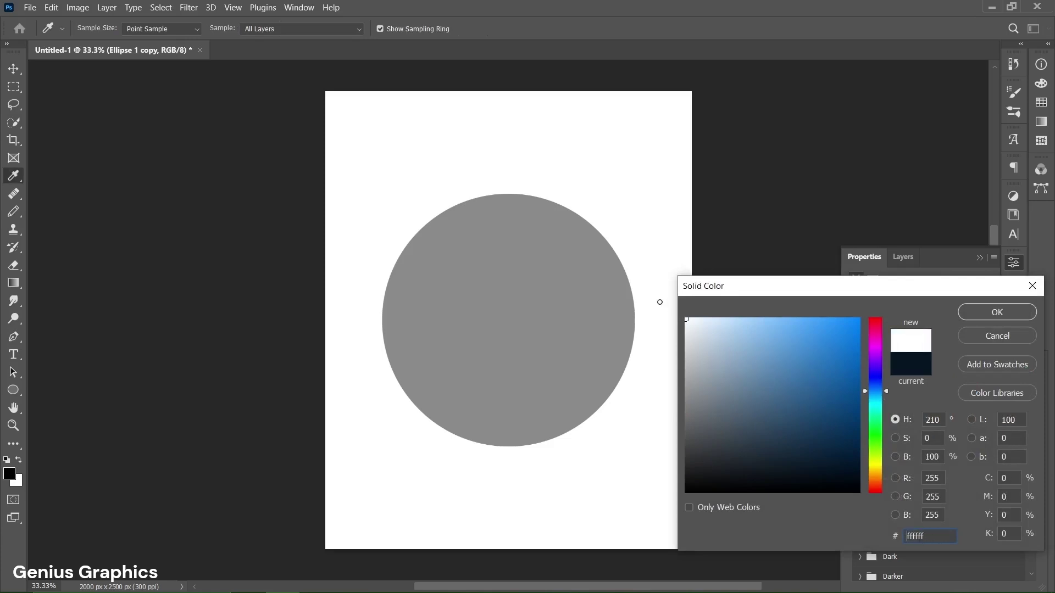
left_click(996, 313)
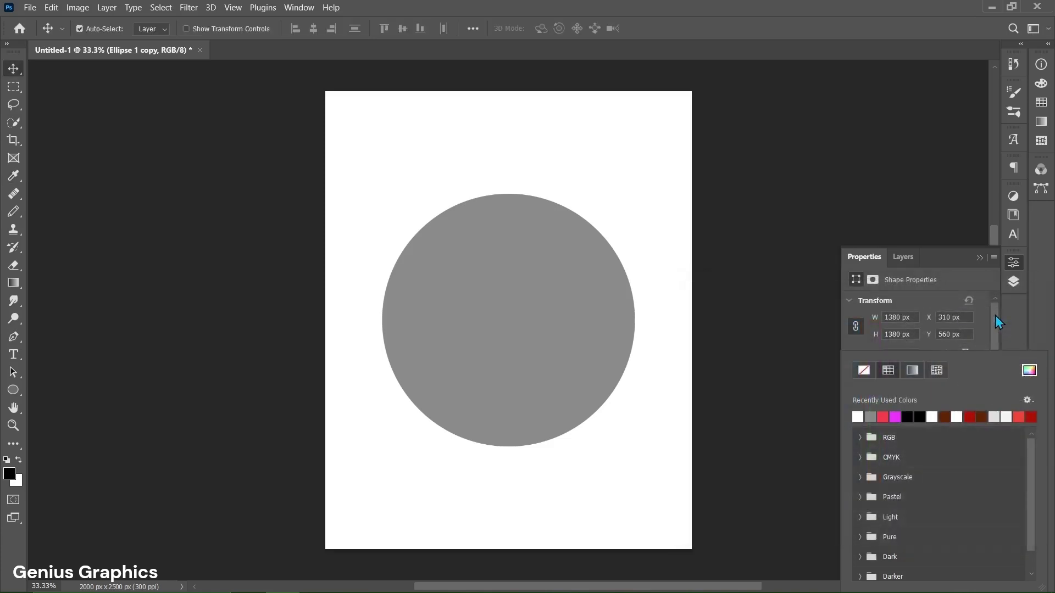
left_click(982, 341)
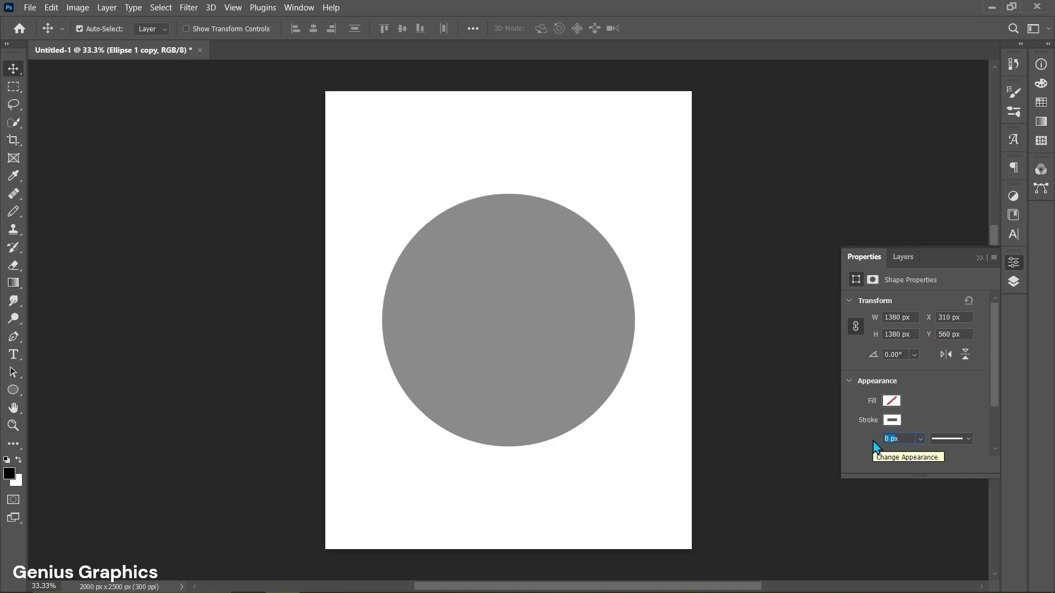
Make the duplicate circle's stroke a 12 px dashed line with a dash of 3 and a gap of 1.5.
left_click(901, 440)
left_click_drag(902, 440, 877, 440)
left_click(968, 439)
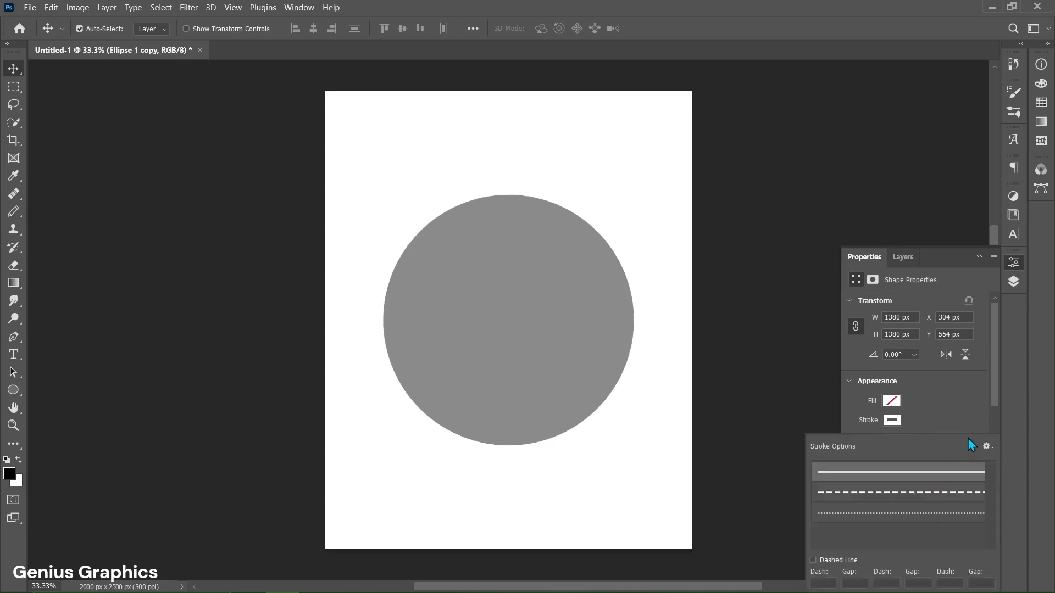
left_click(881, 493)
left_click(822, 583)
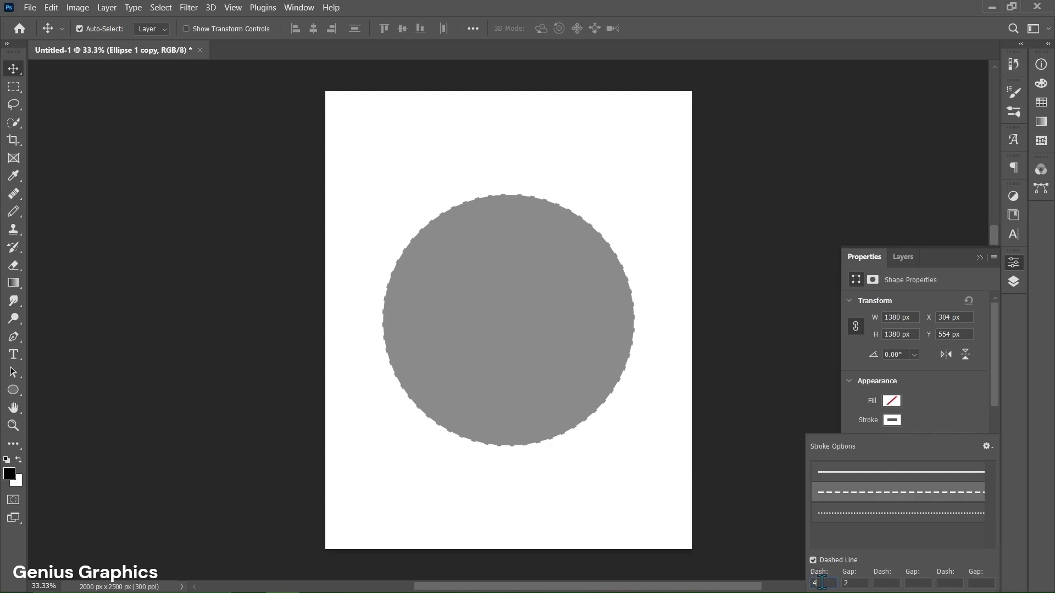
type("3")
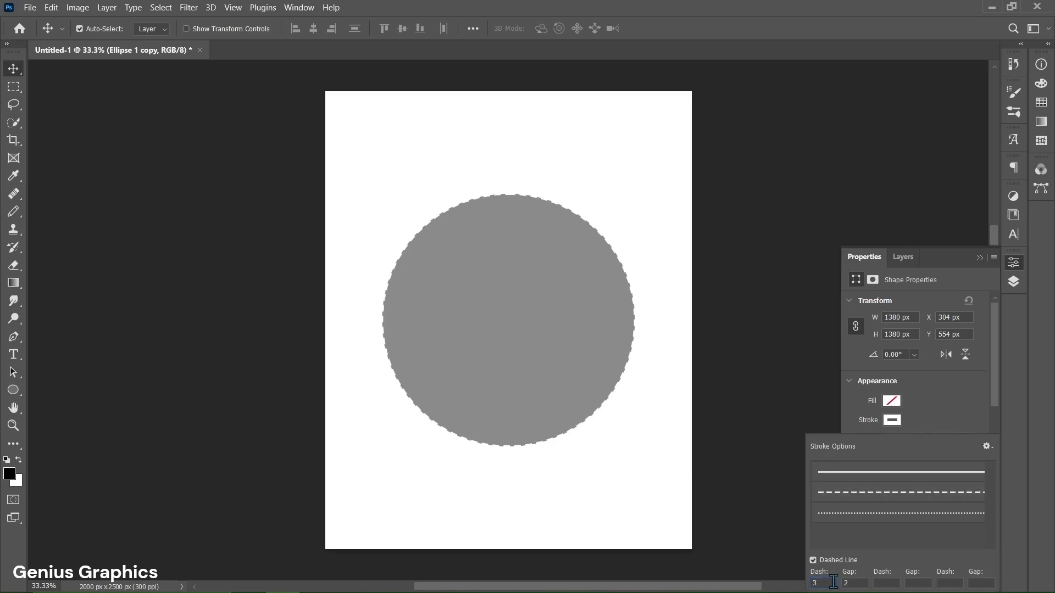
key("Tab")
type("1.5")
left_click(937, 422)
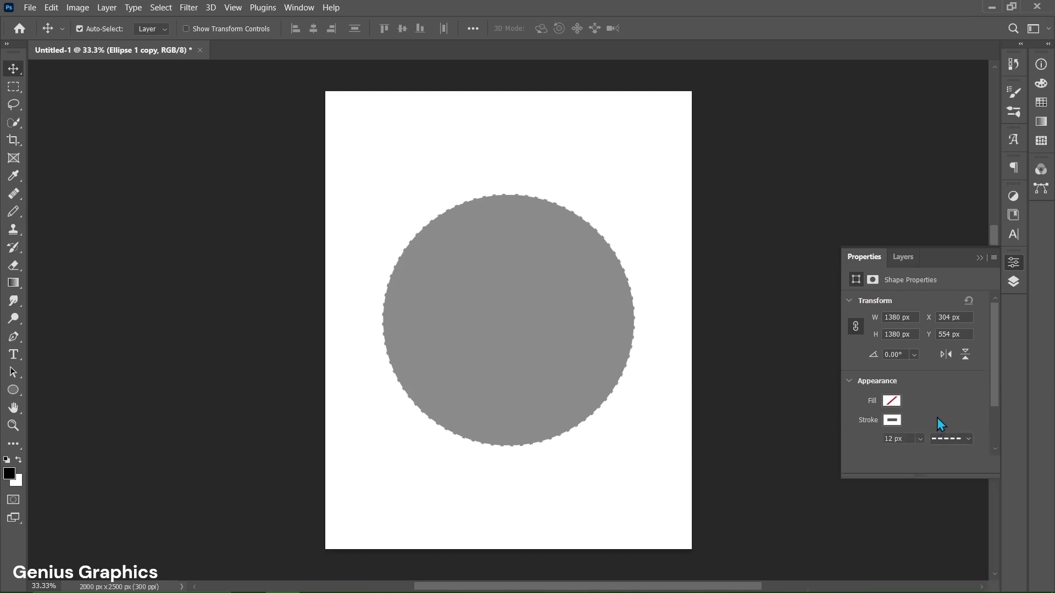
Place the MOMOS image from the FOOD POST folder as an embedded layer above the circles.
left_click(915, 263)
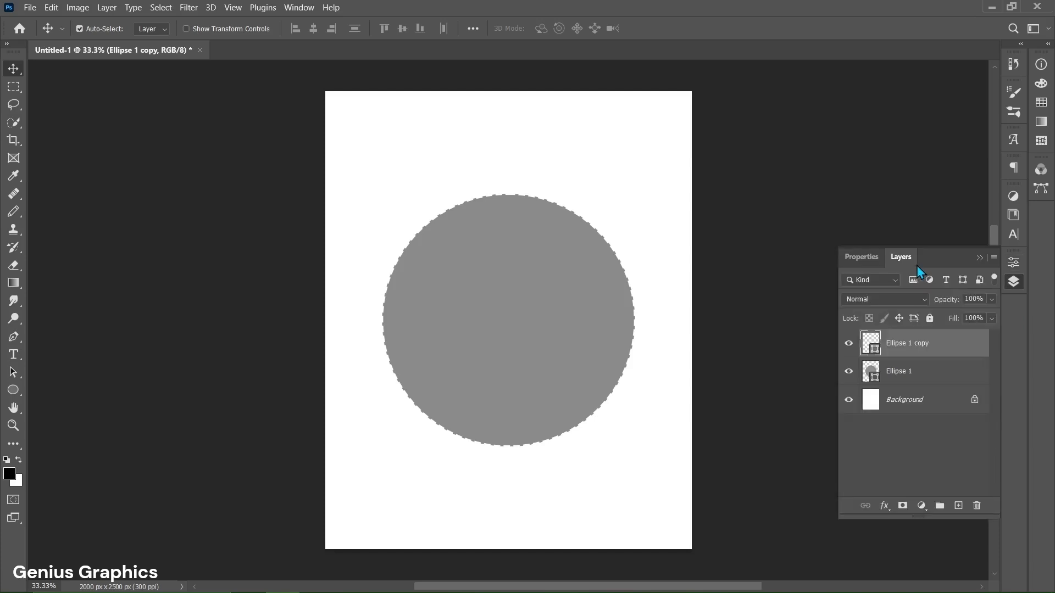
left_click(30, 7)
left_click(52, 256)
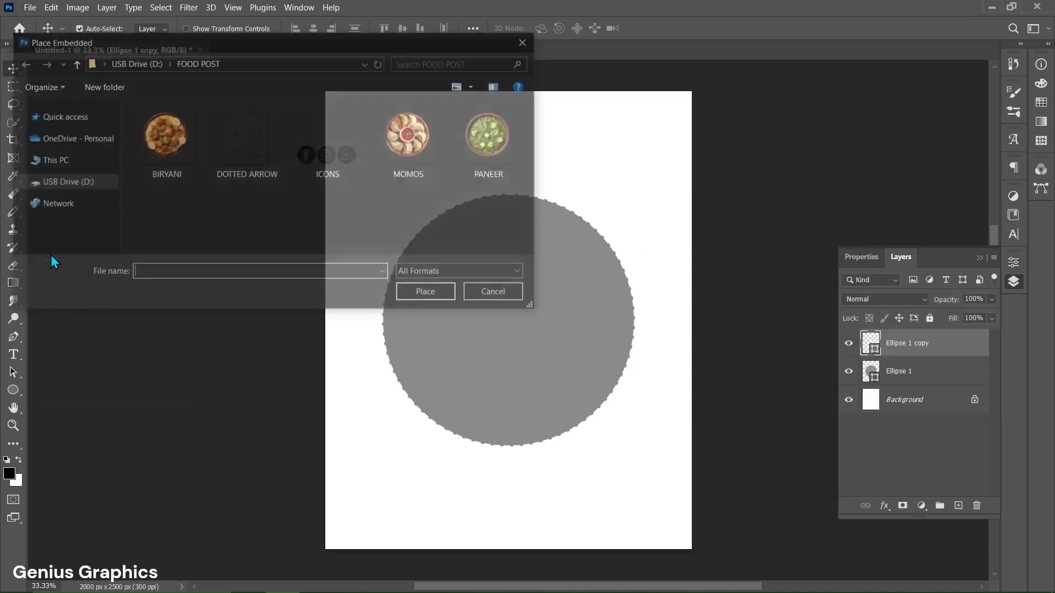
left_click(415, 149)
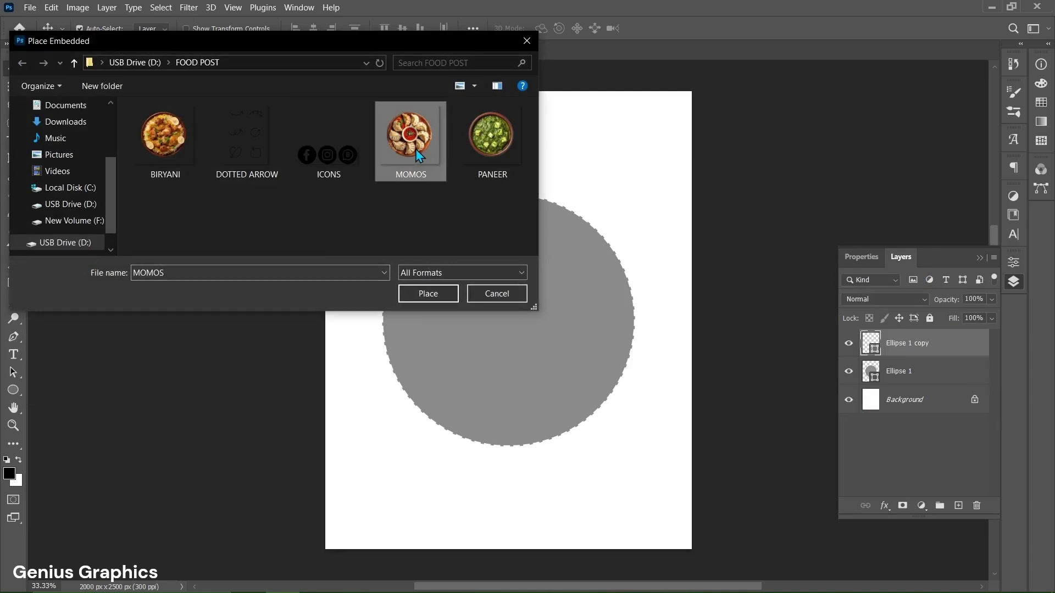
left_click(405, 296)
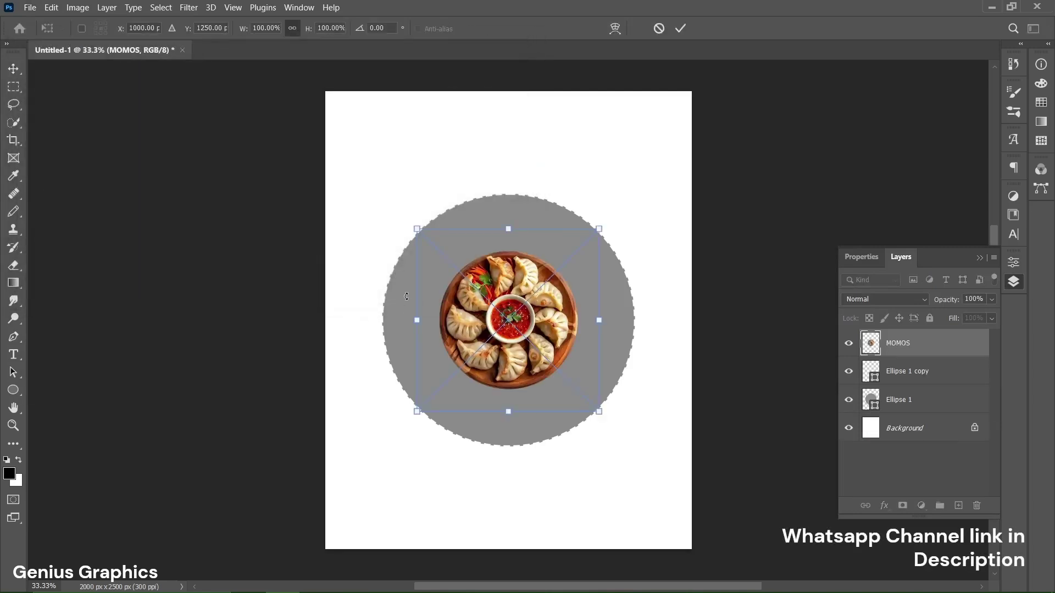
left_click(681, 28)
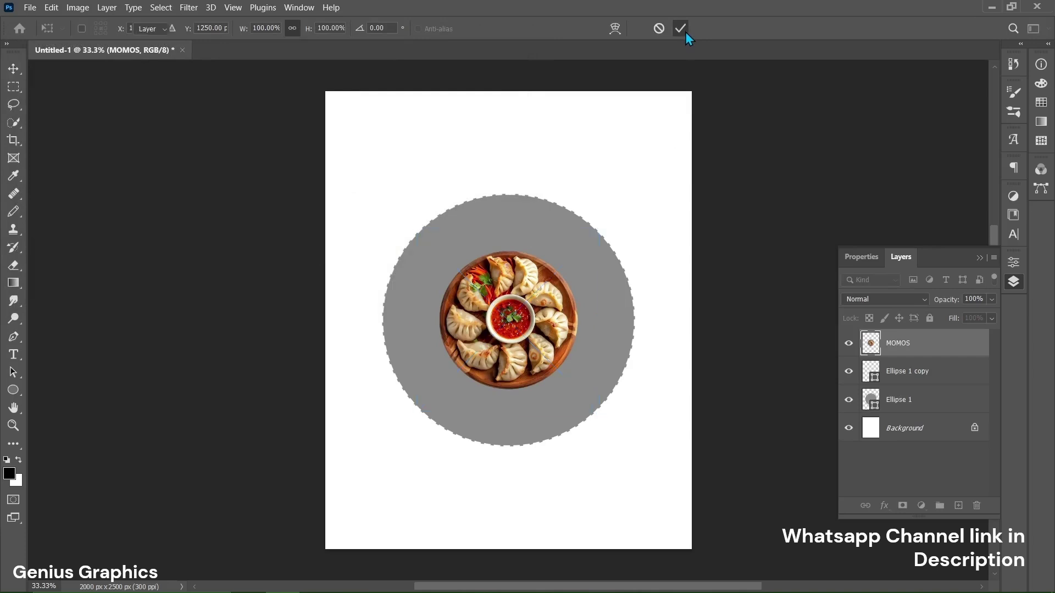
Convert the MOMOS layer to a smart object and scale it up from its centre to about 168%, within the gray circle.
right_click(928, 349)
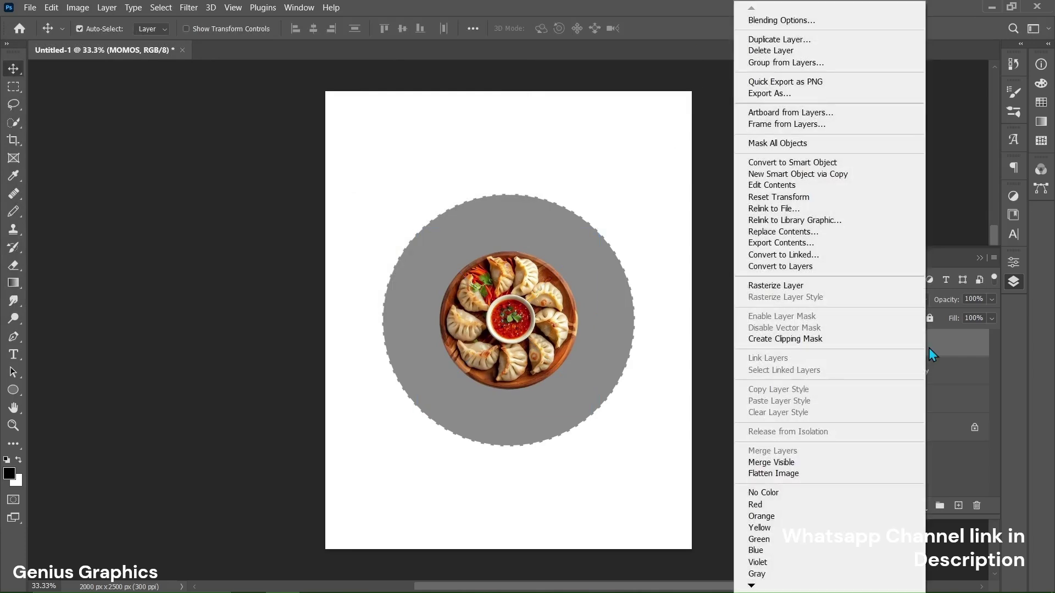
left_click(815, 163)
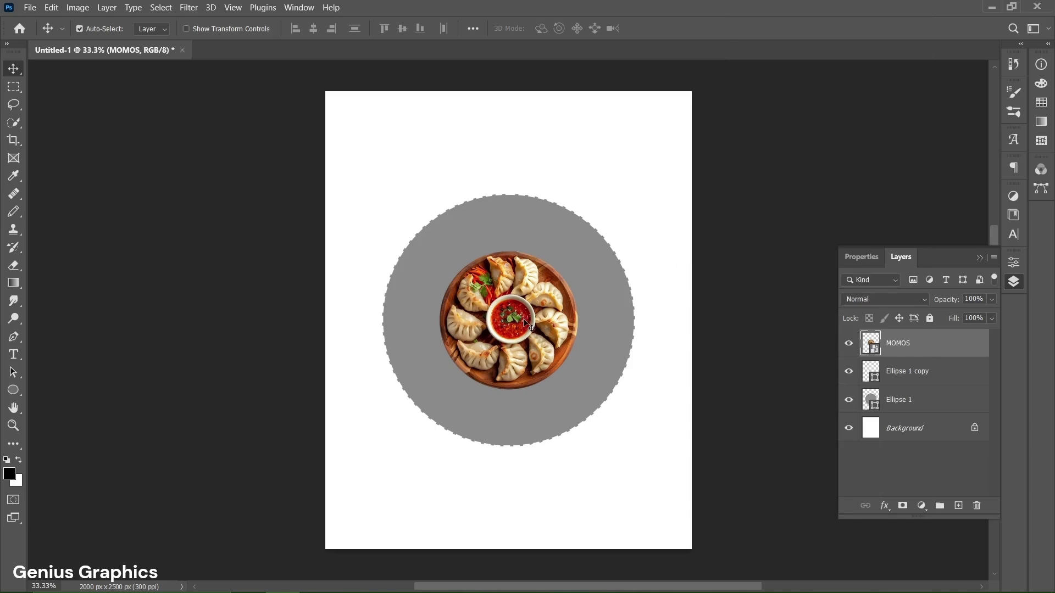
key("ctrl+t")
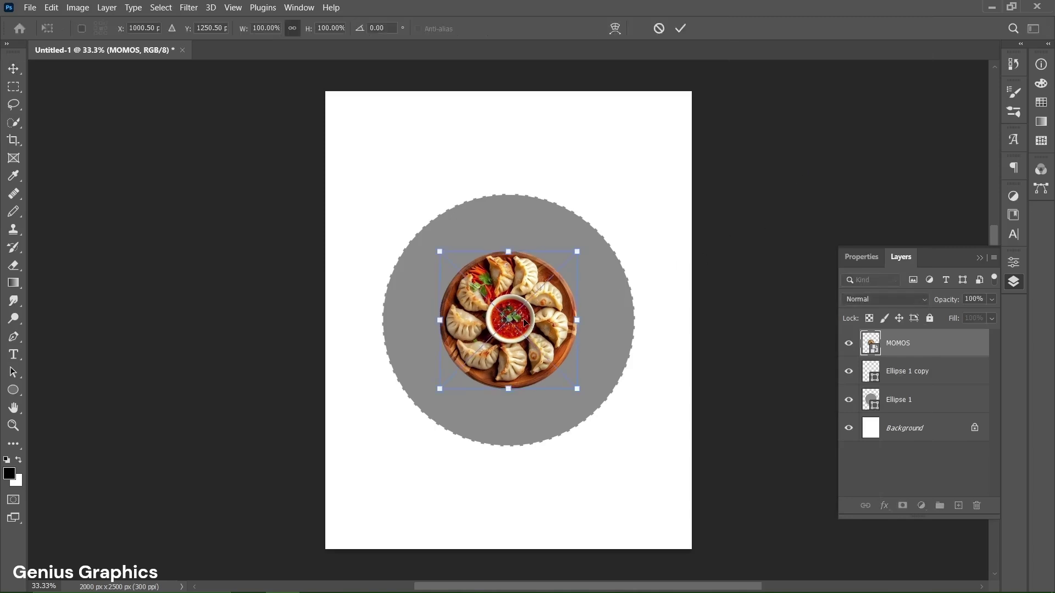
left_click_drag(578, 320, 624, 320)
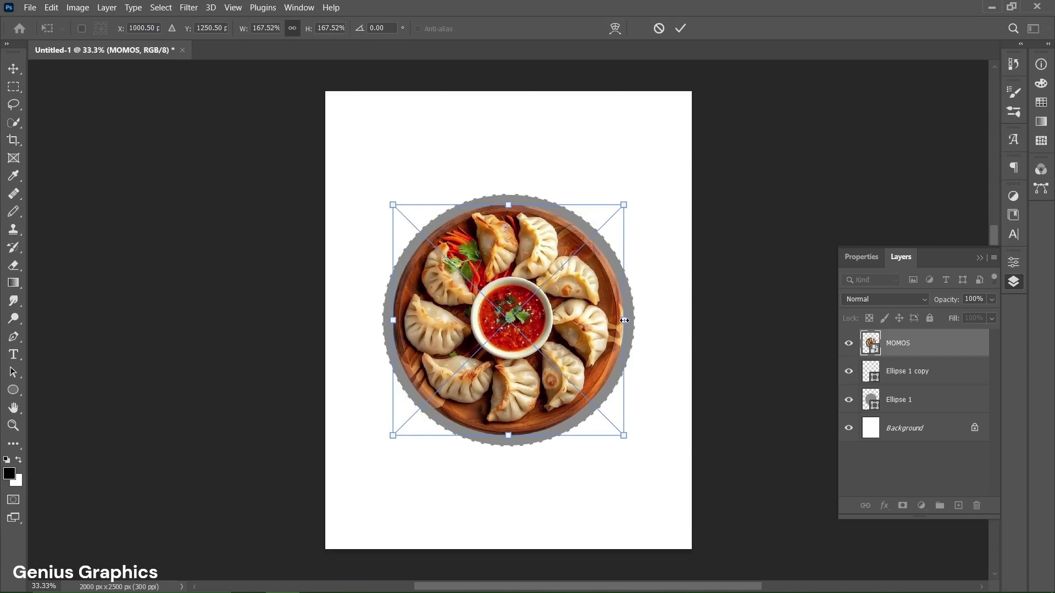
left_click(680, 29)
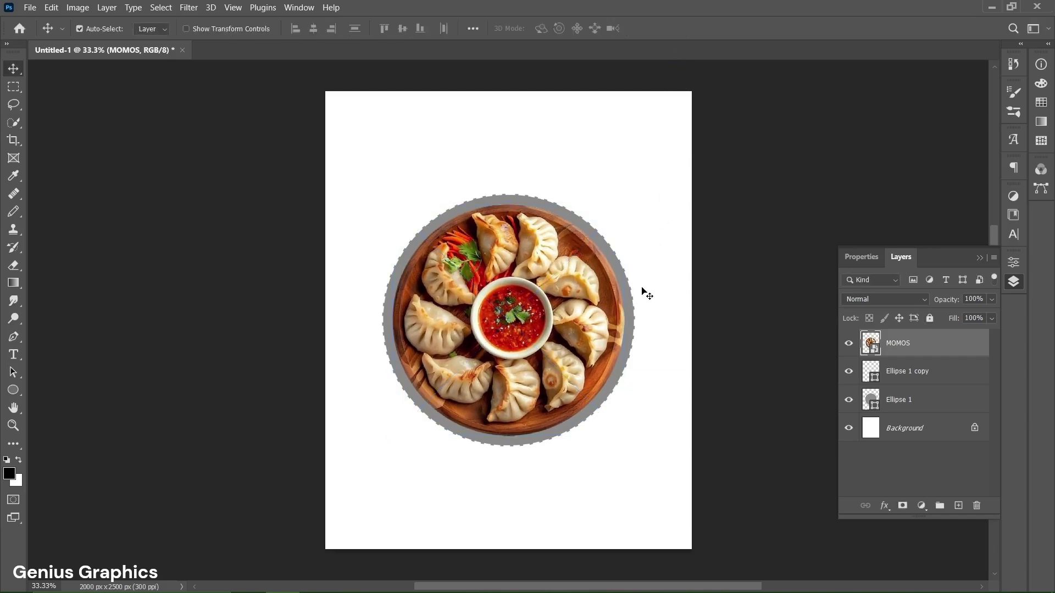
Scale the white dashed circle down from its centre to about 95%, so it sits between the plate and the gray edge.
left_click(902, 379)
key("ctrl+t")
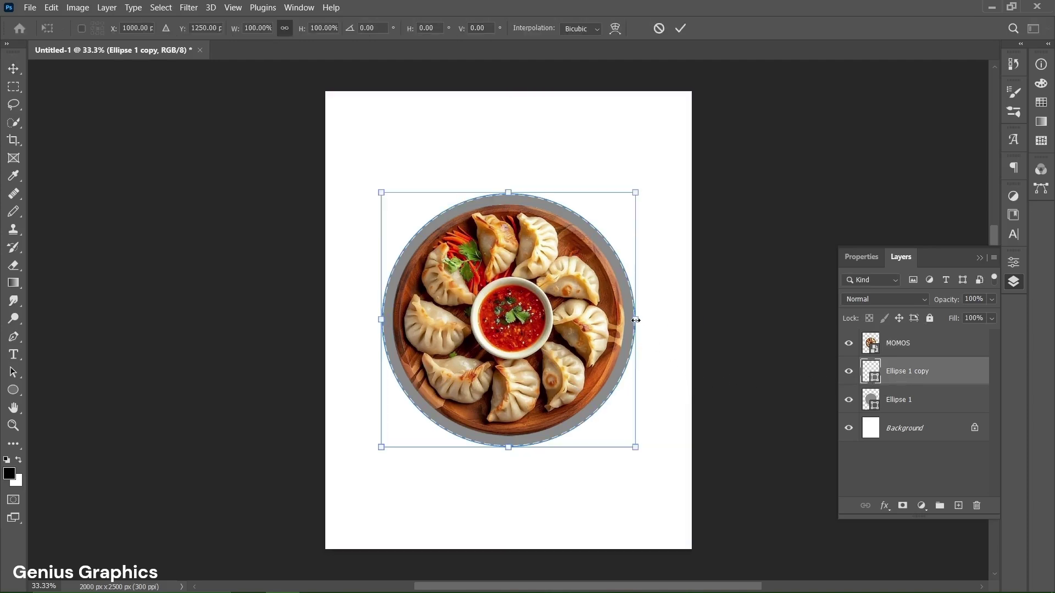
left_click_drag(636, 321, 630, 319)
scroll(632, 321, "up", 1)
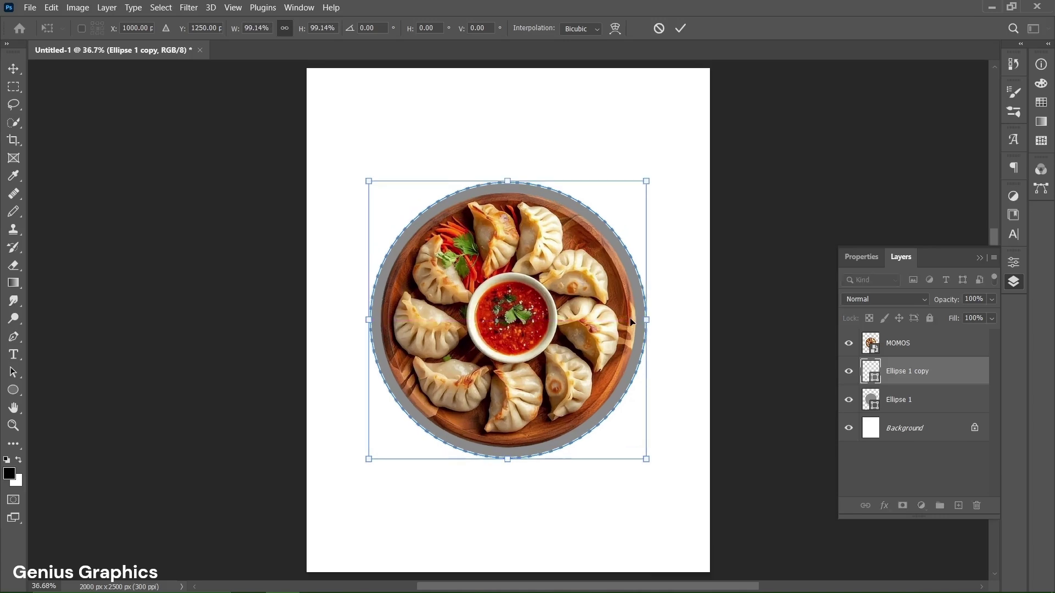
left_click_drag(648, 321, 635, 321)
scroll(643, 321, "up", 5)
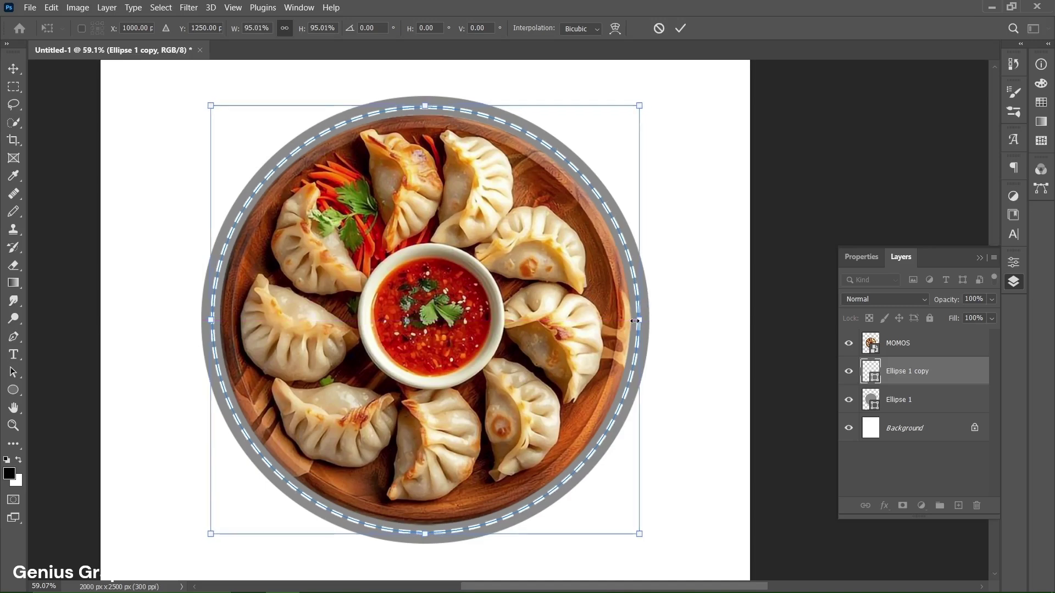
left_click(681, 28)
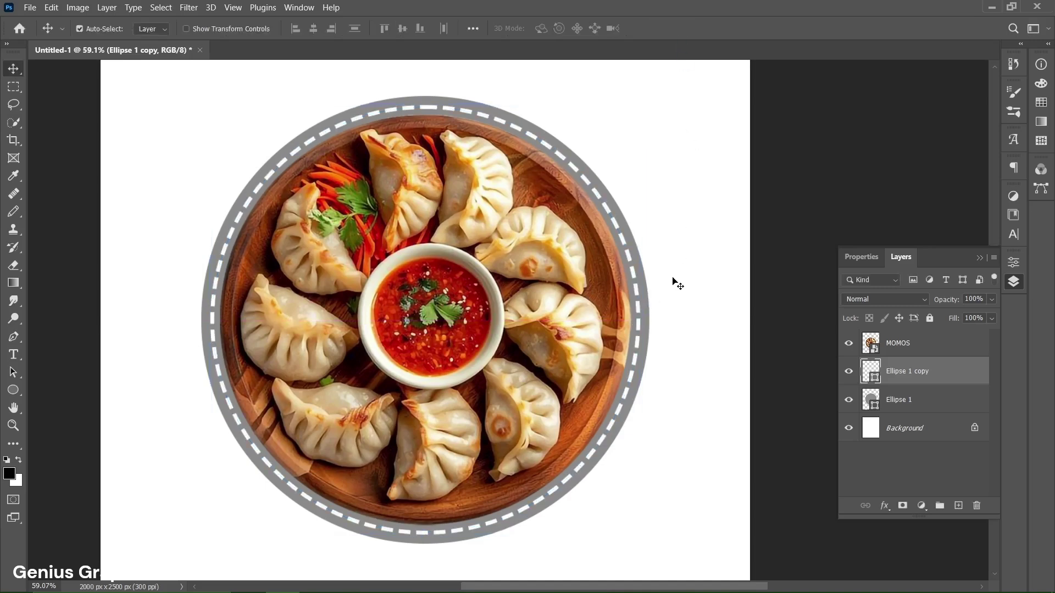
Change the gray circle's fill colour to #ba1a01.
left_click_drag(677, 283, 677, 284)
scroll(677, 284, "down", 3)
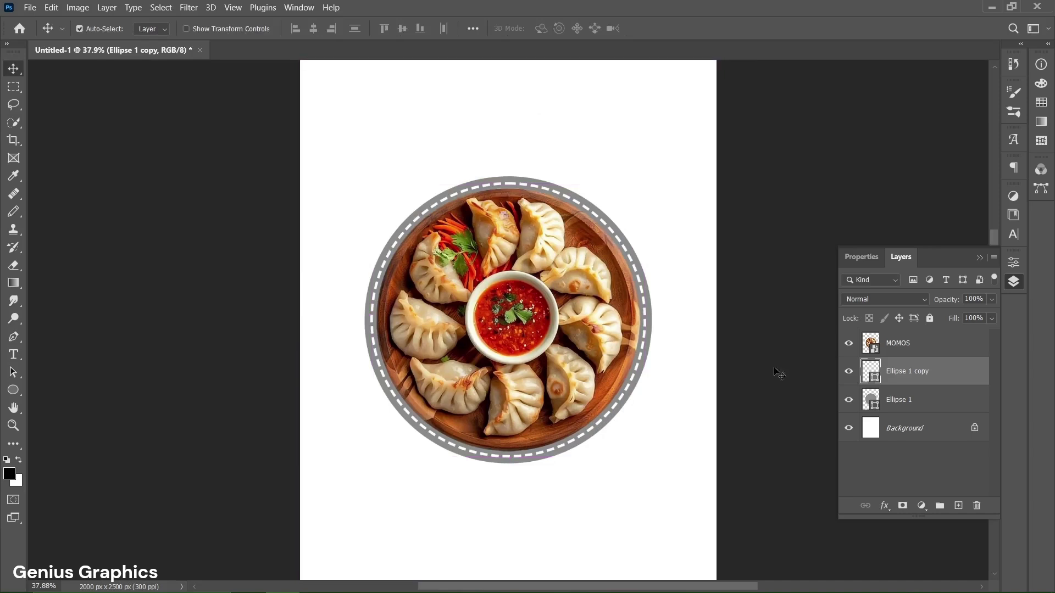
left_click(913, 401)
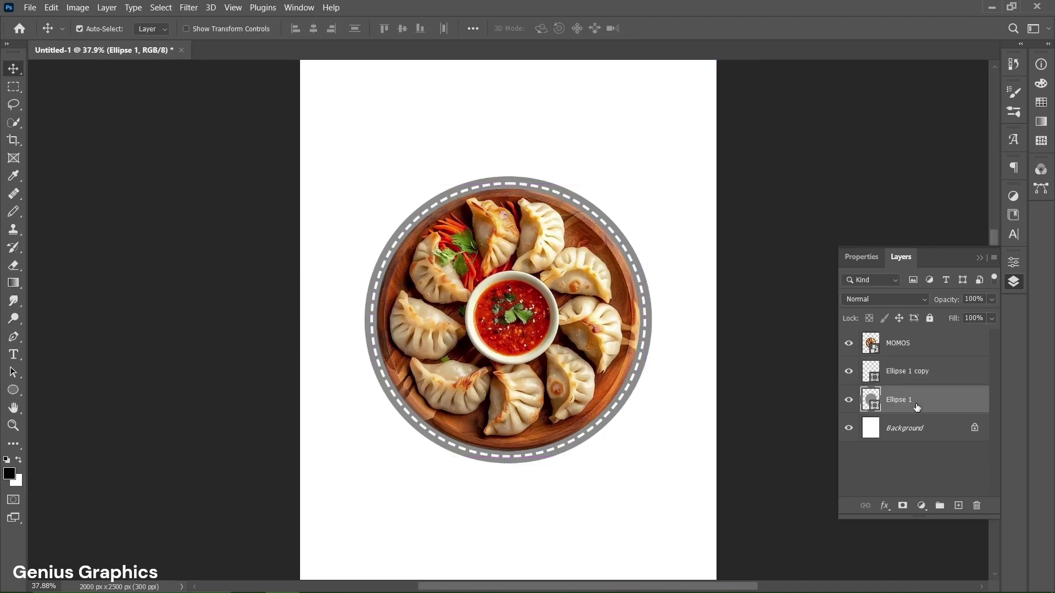
left_click(861, 257)
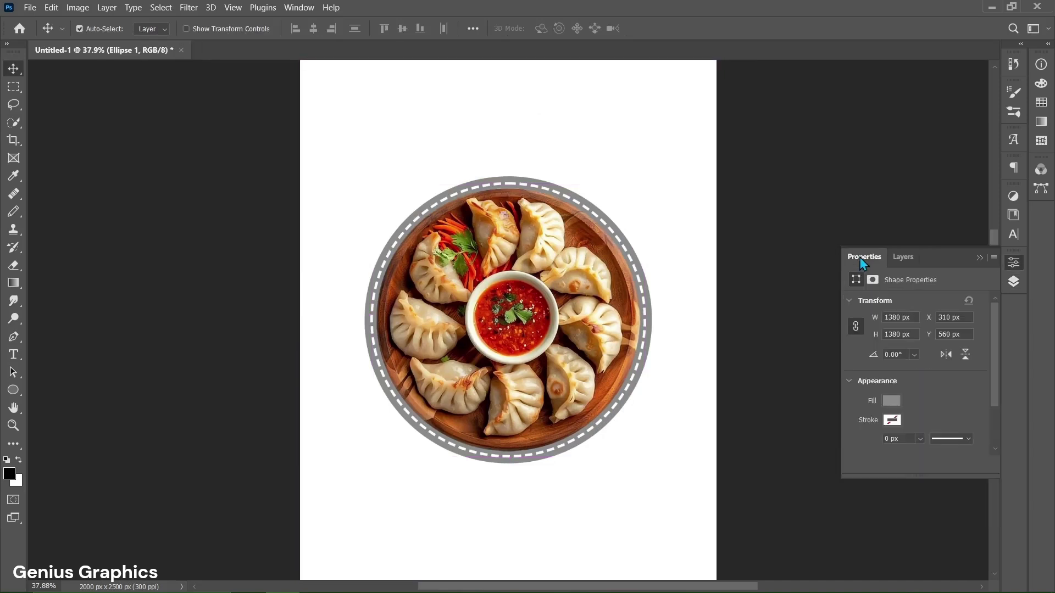
left_click(899, 402)
left_click(1029, 372)
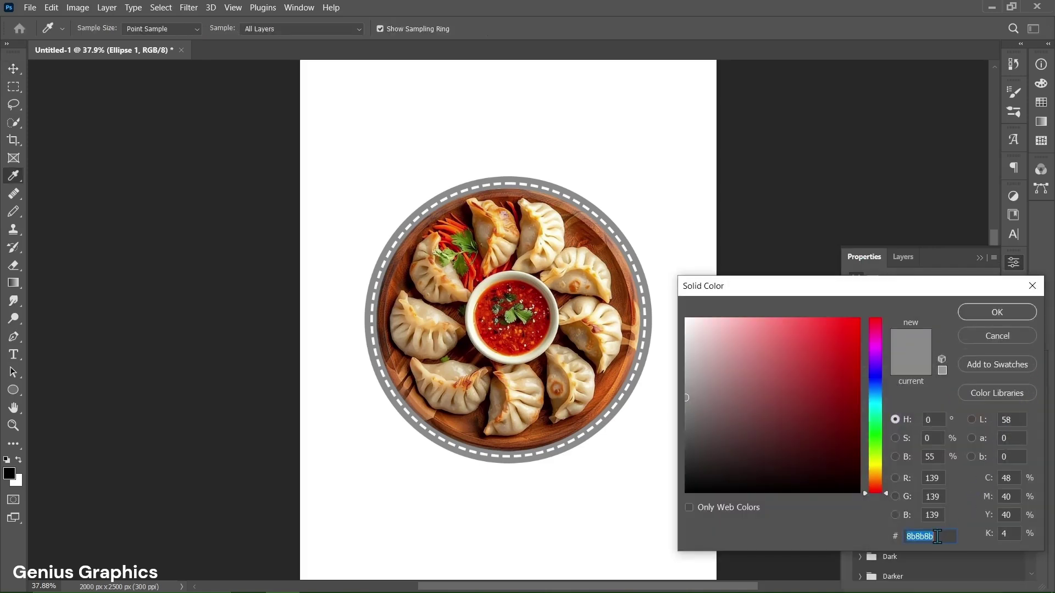
type("ba1a01")
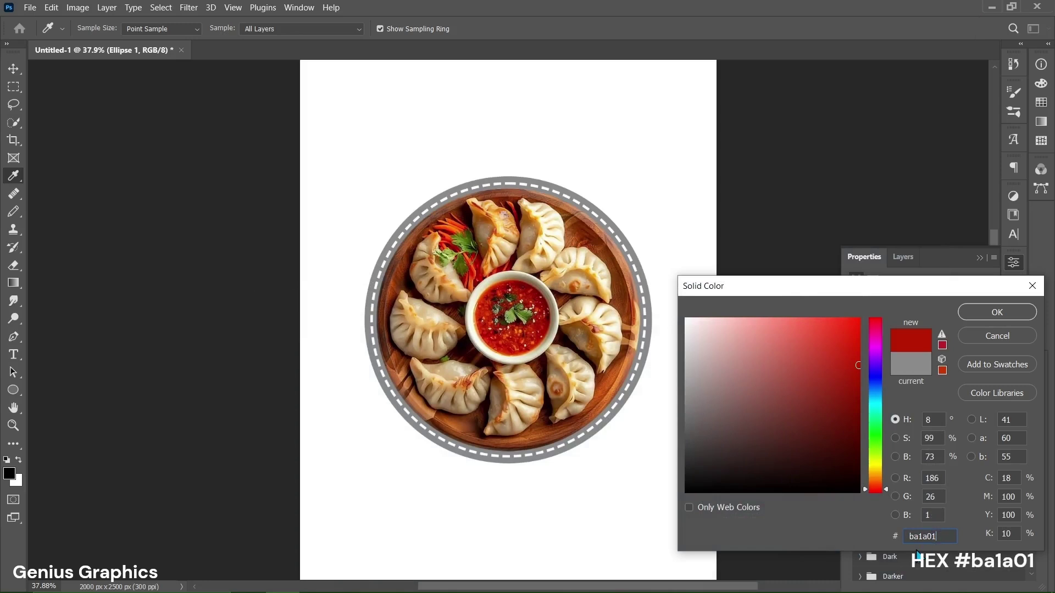
left_click(994, 314)
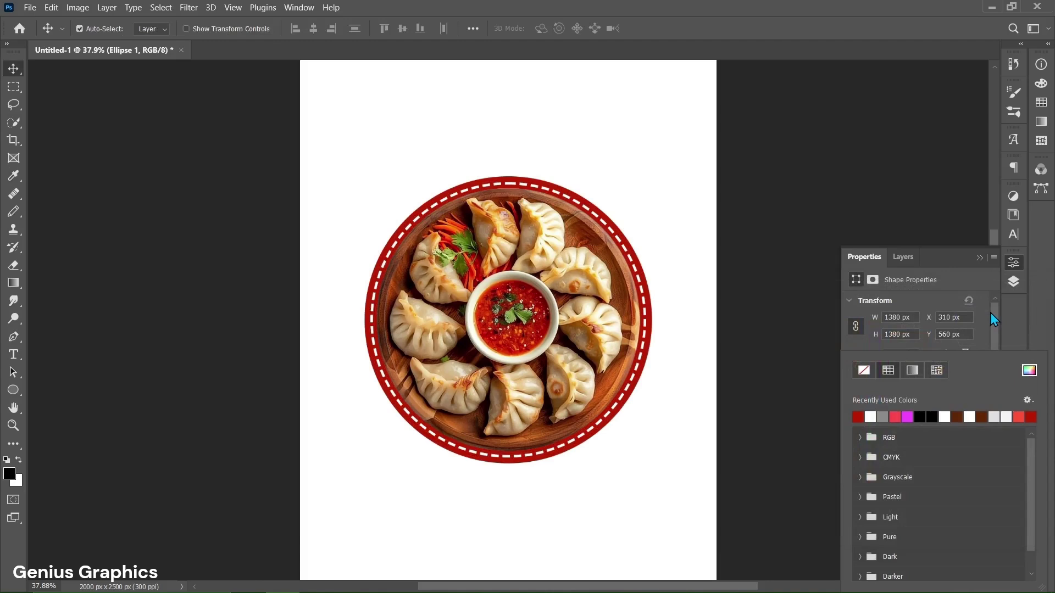
left_click(987, 314)
Create a rectangle 3200 px wide and 850 px high above the MOMOS layer.
left_click(911, 258)
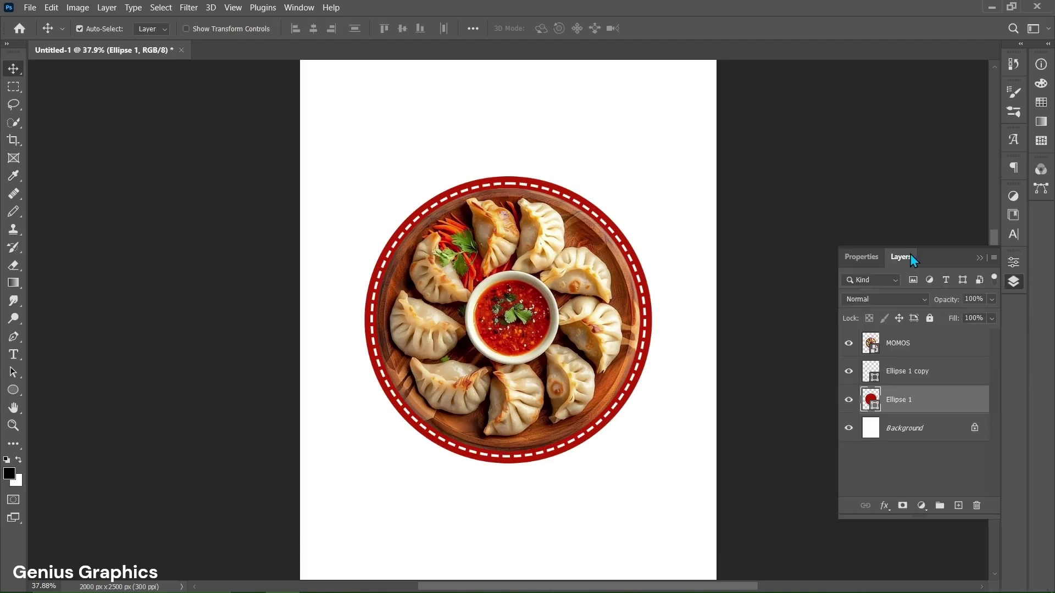
left_click(908, 349)
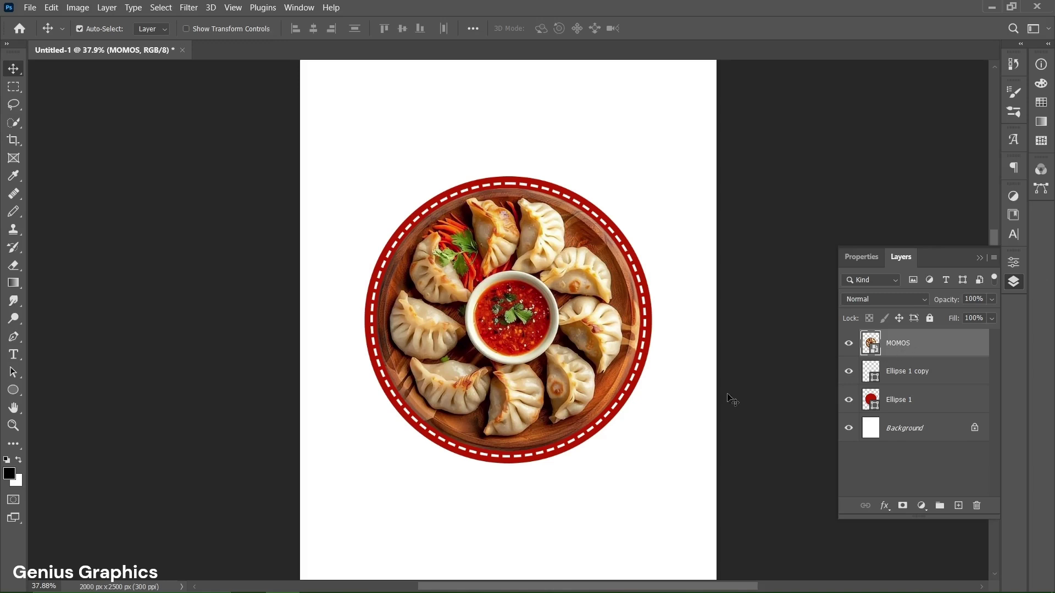
left_click(13, 391)
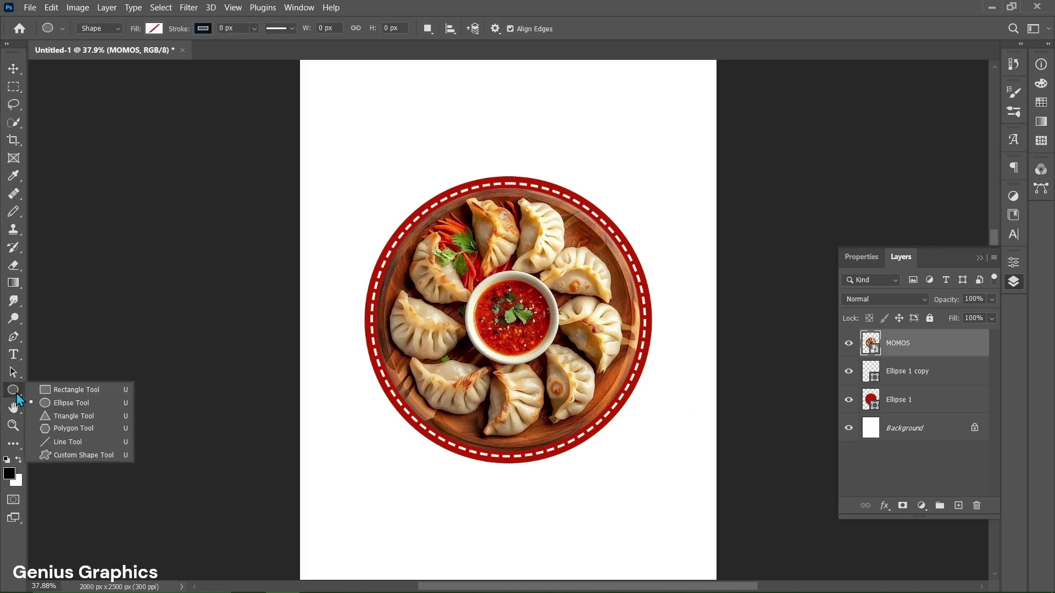
left_click(58, 390)
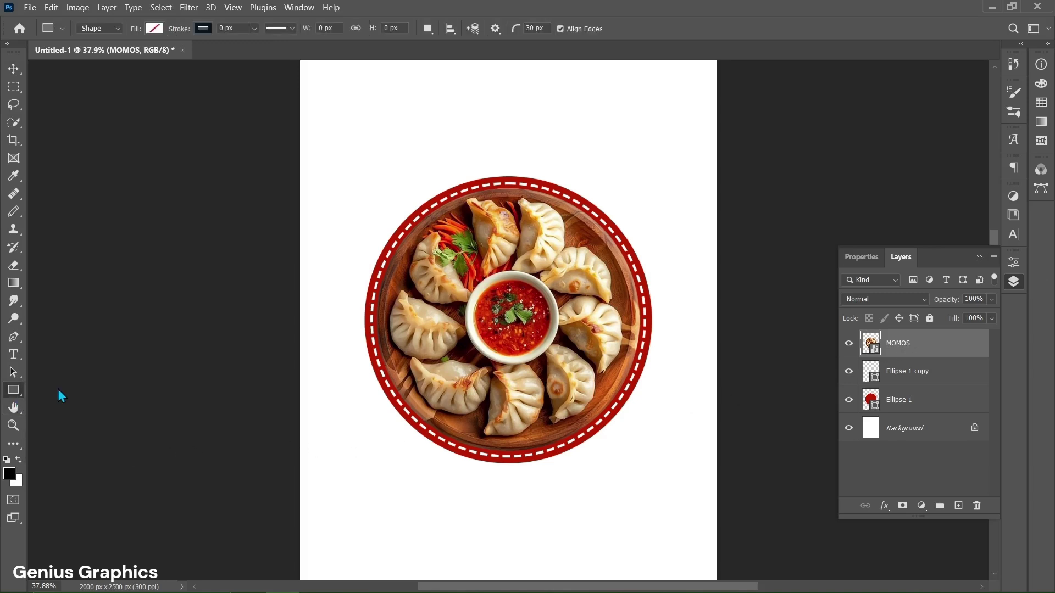
left_click(491, 163)
left_click(488, 161)
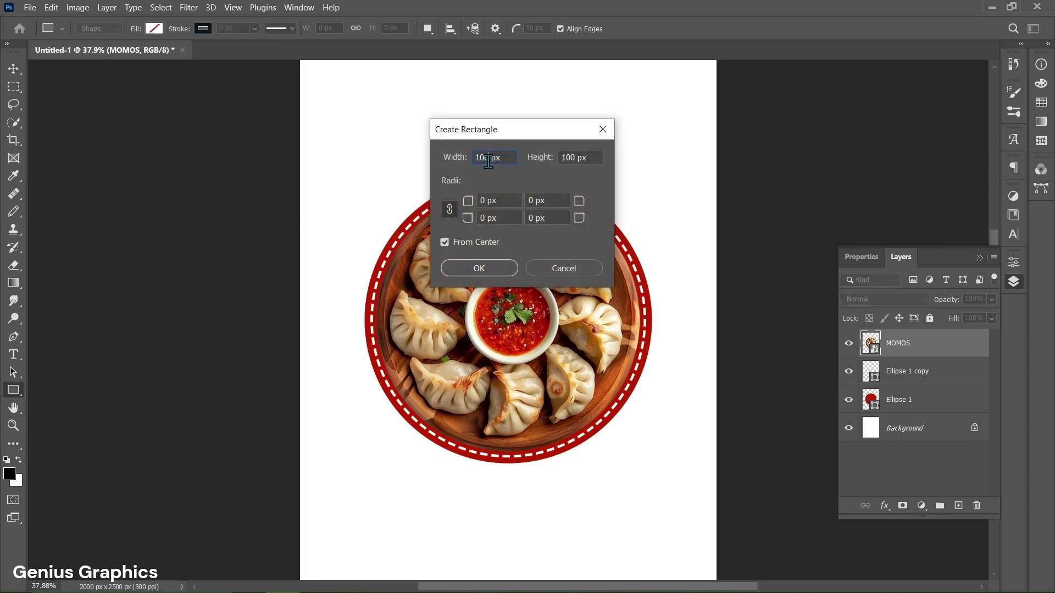
double_click(489, 161)
type("320")
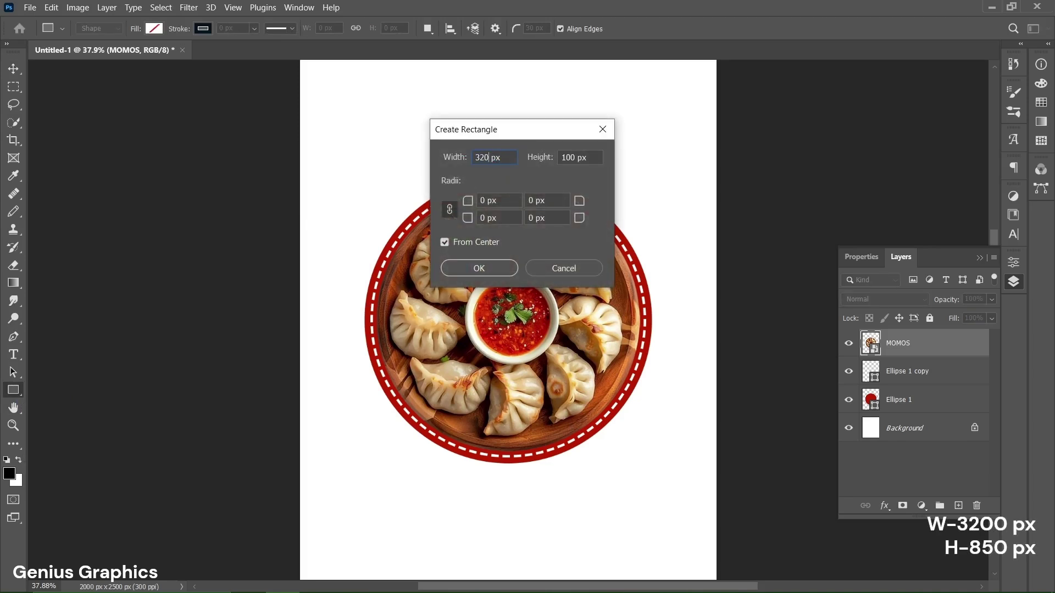
type("0")
double_click(566, 158)
type("850")
left_click(480, 271)
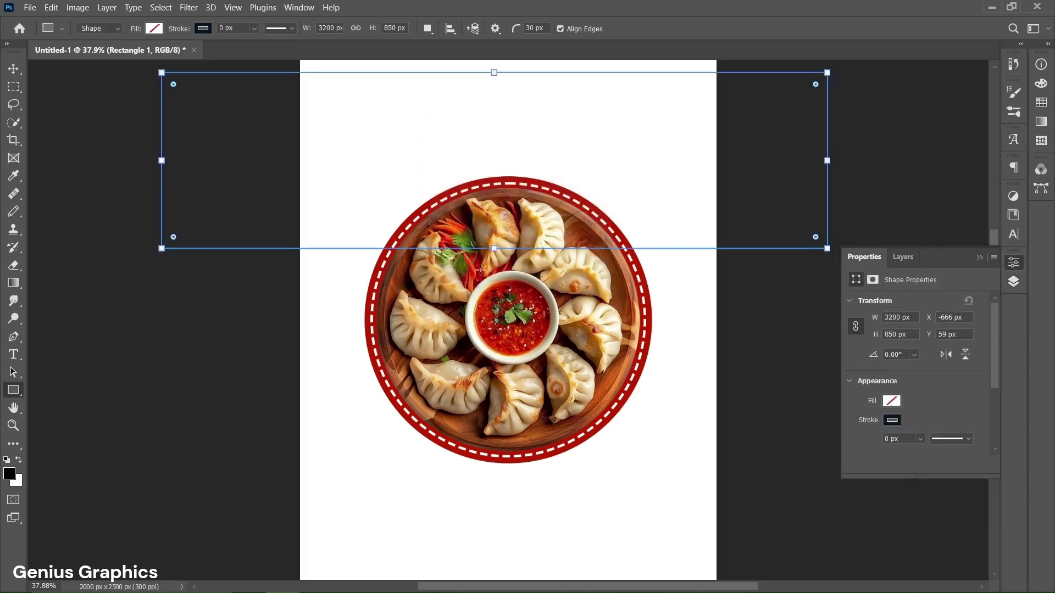
Fill the rectangle with the same dark red as the circle and remove its stroke.
left_click(890, 402)
left_click(858, 417)
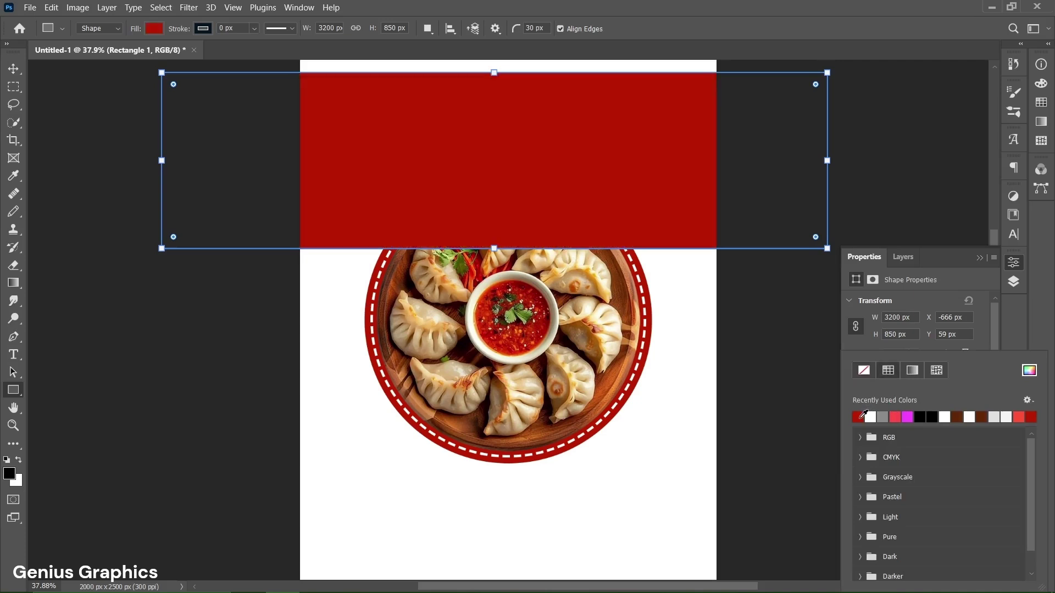
left_click(986, 345)
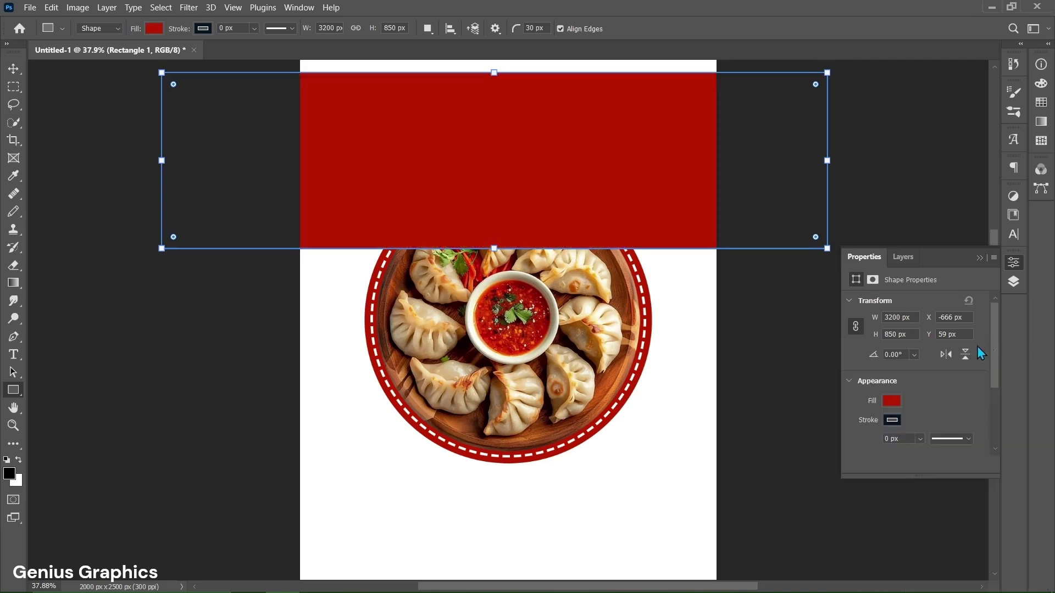
left_click(892, 421)
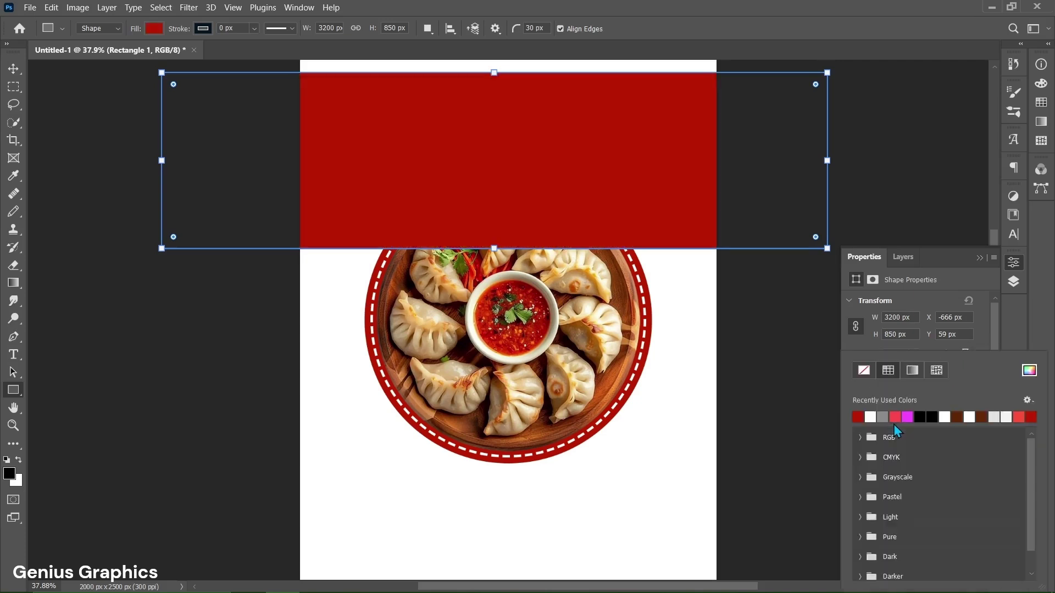
left_click(864, 369)
left_click(986, 339)
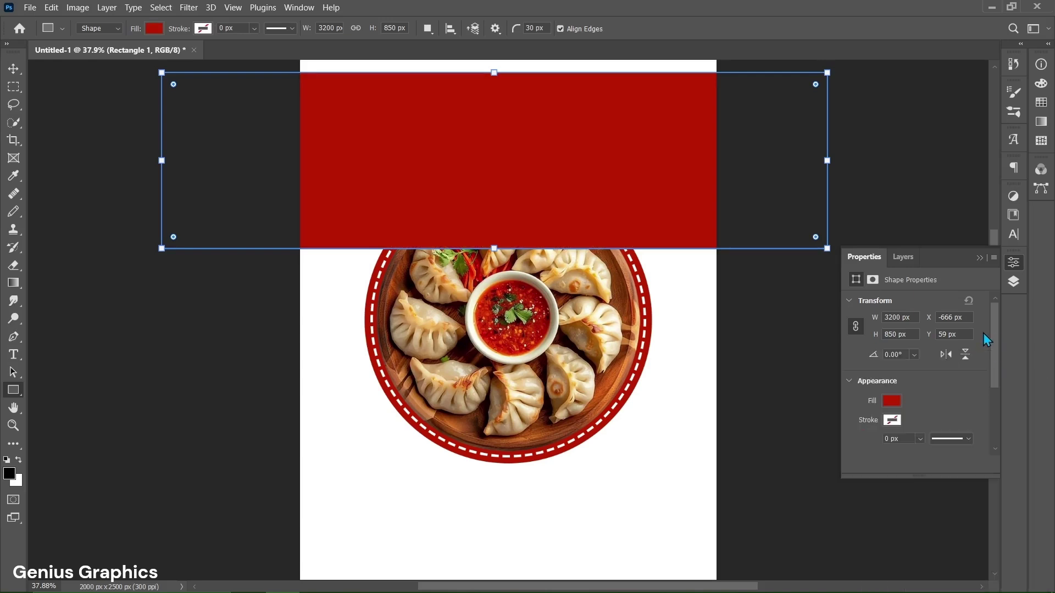
Move the red rectangle down to the centre of the canvas, across the momos plate.
left_click(901, 258)
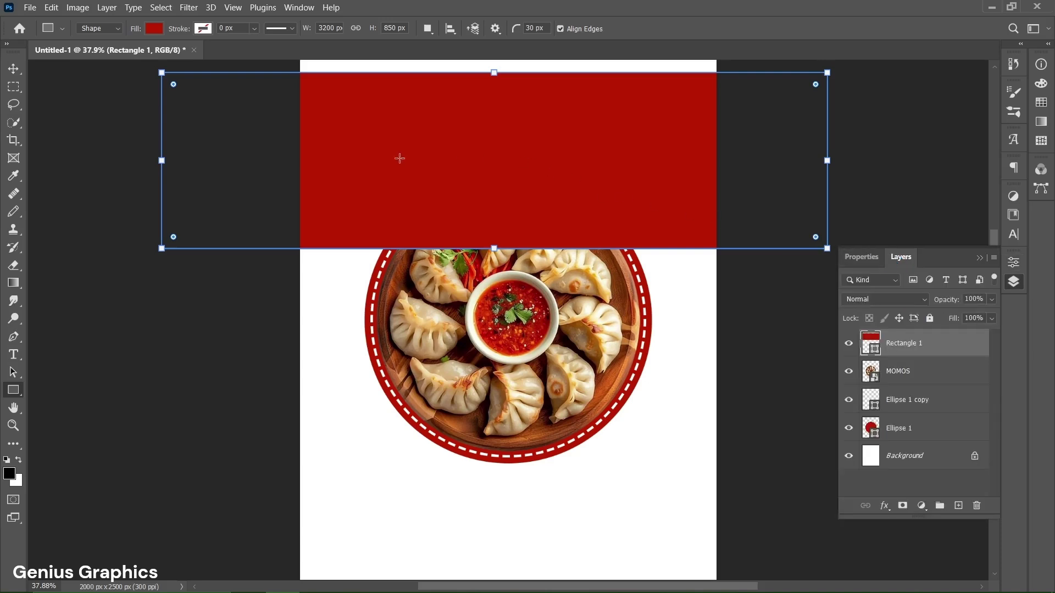
left_click(13, 68)
left_click_drag(516, 160, 523, 321)
key("ctrl+t")
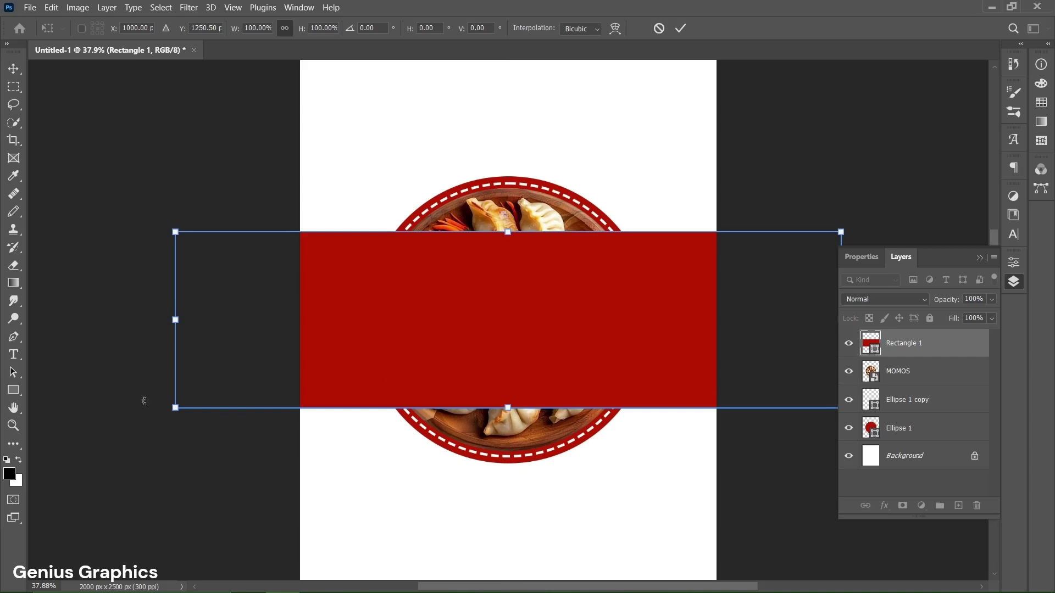
Add the text "MOMOS MOMOS" on the white area above the plate and select all of it.
left_click(14, 358)
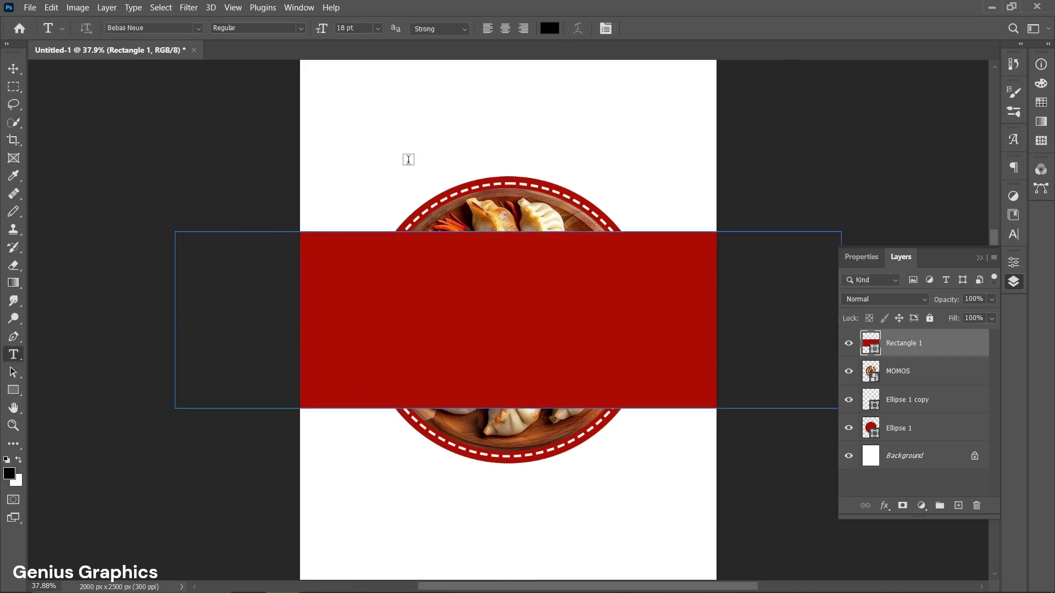
left_click(437, 140)
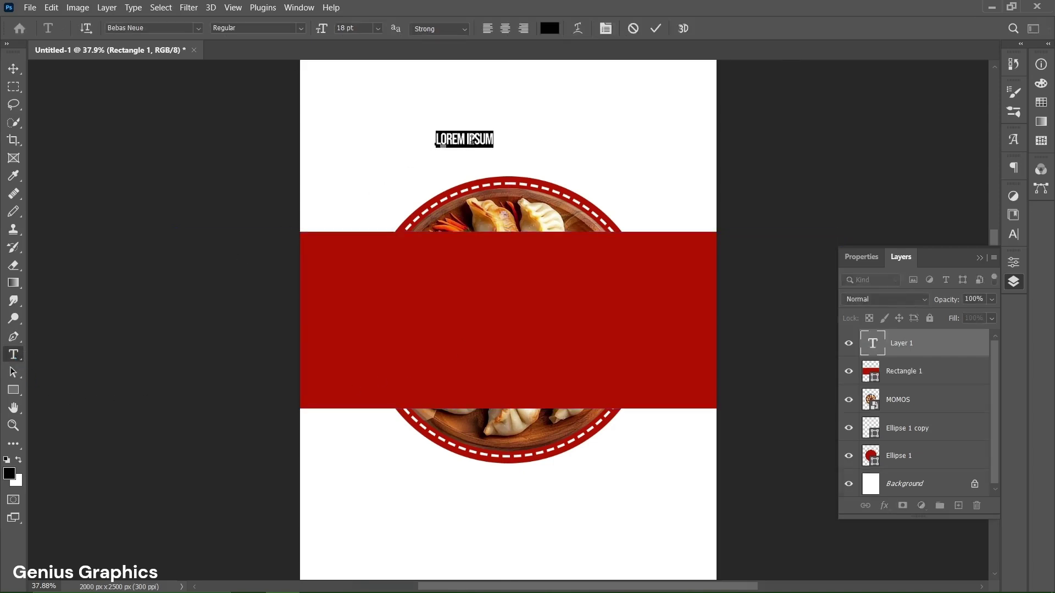
type("MOMO ")
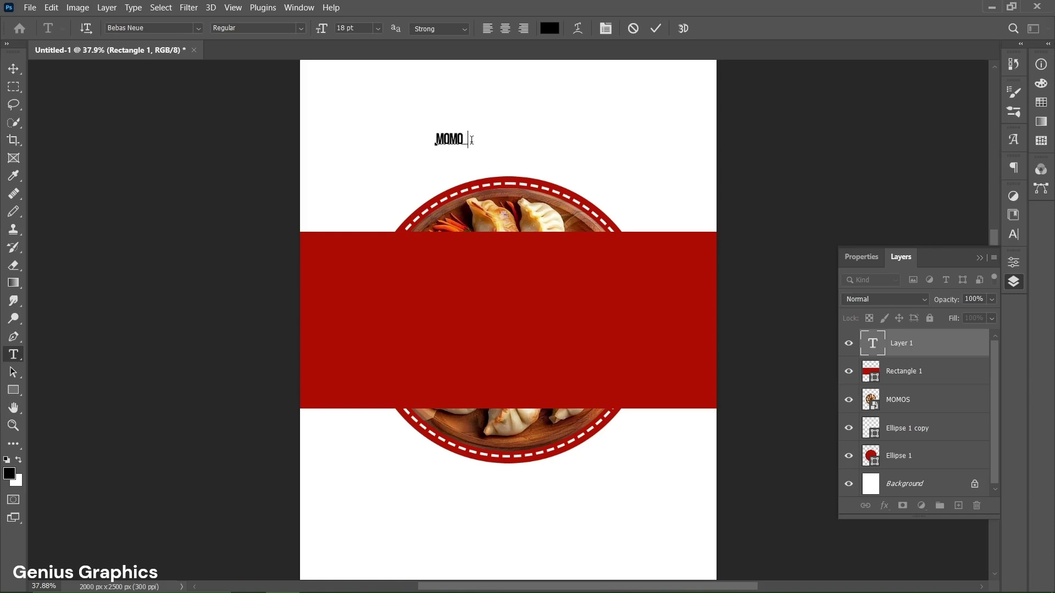
type(" MOMOS")
left_click_drag(501, 139, 447, 145)
Set the MOMOS MOMOS text in Bebas Neue at 205 pt.
left_click(875, 258)
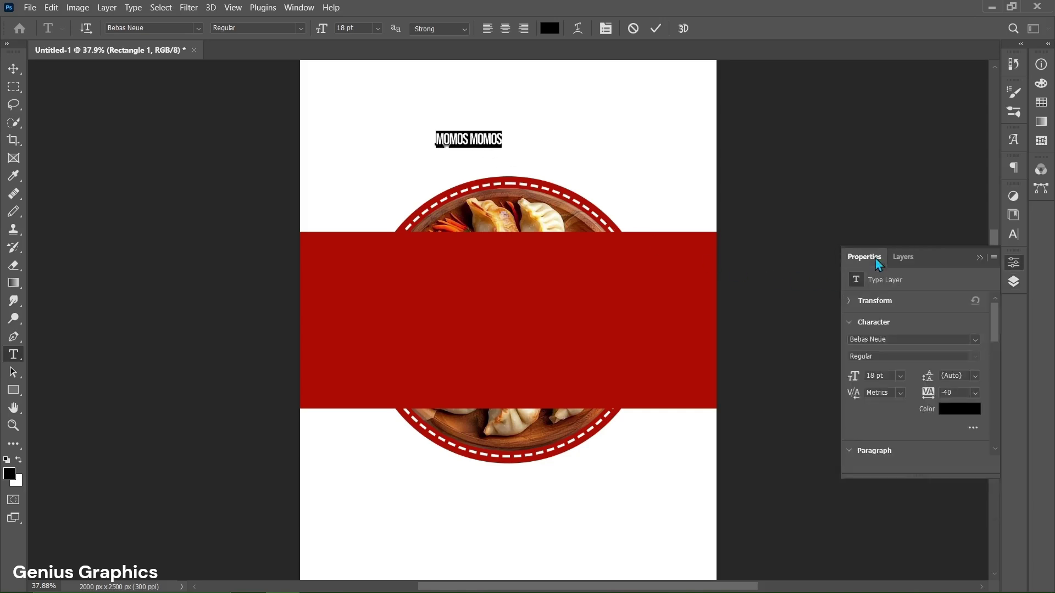
left_click(975, 341)
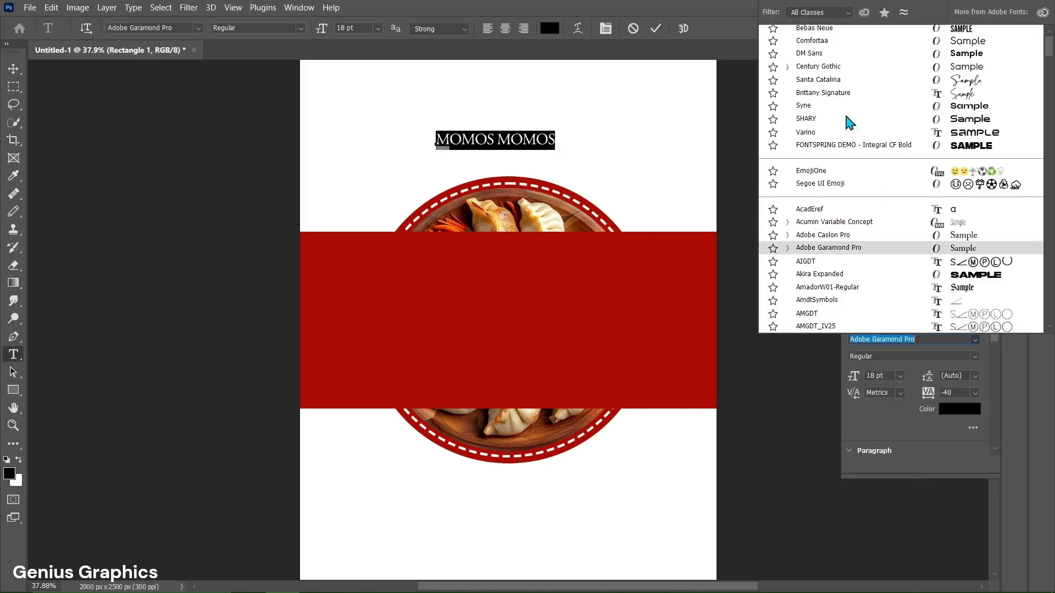
left_click(814, 37)
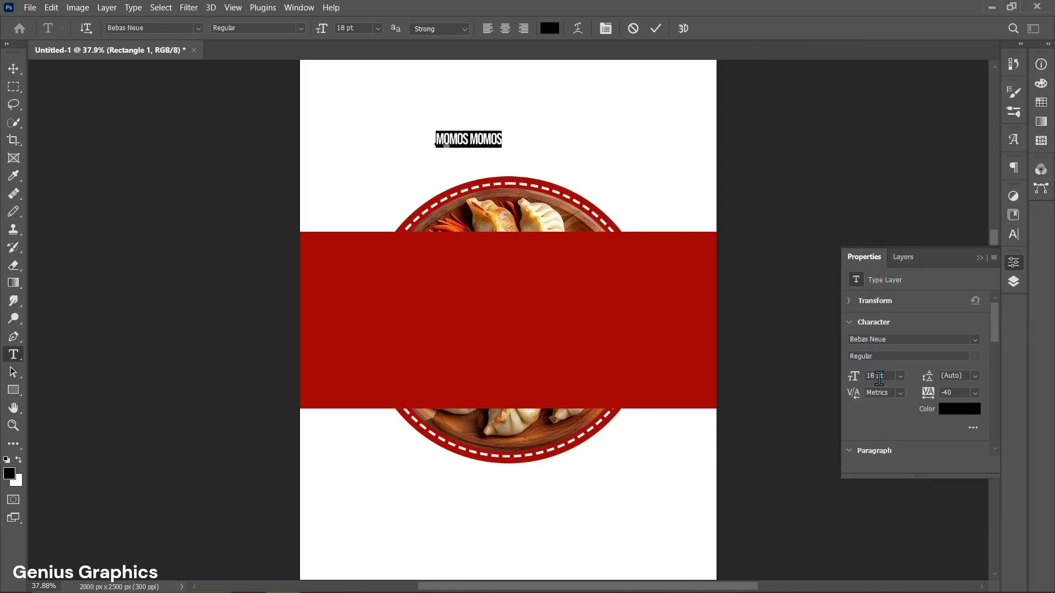
left_click(855, 383)
type("05")
key("Return")
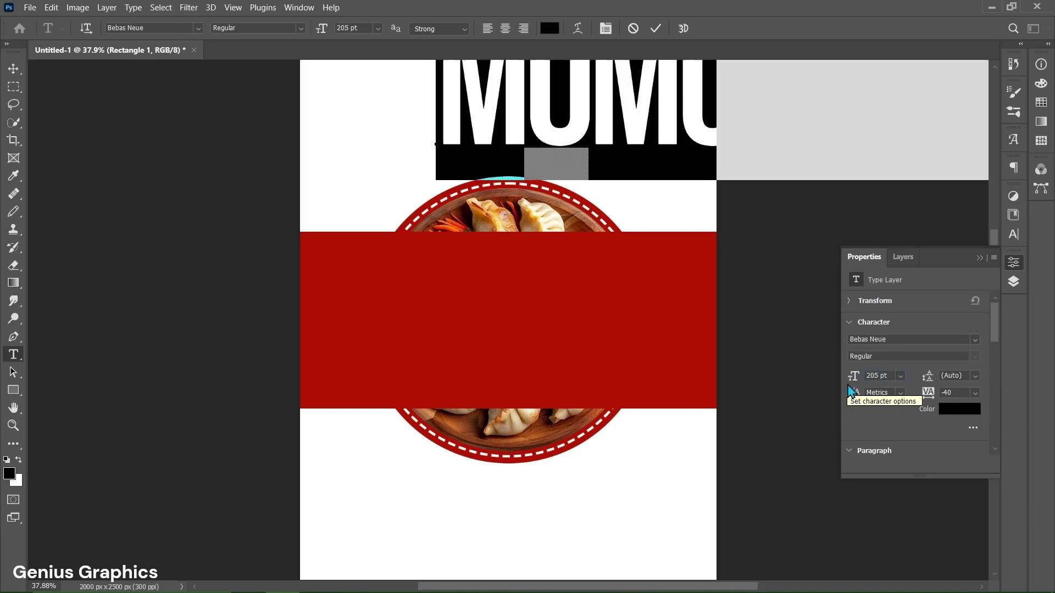
Change the MOMOS MOMOS text colour to #ff5136 and commit the text.
left_click(951, 416)
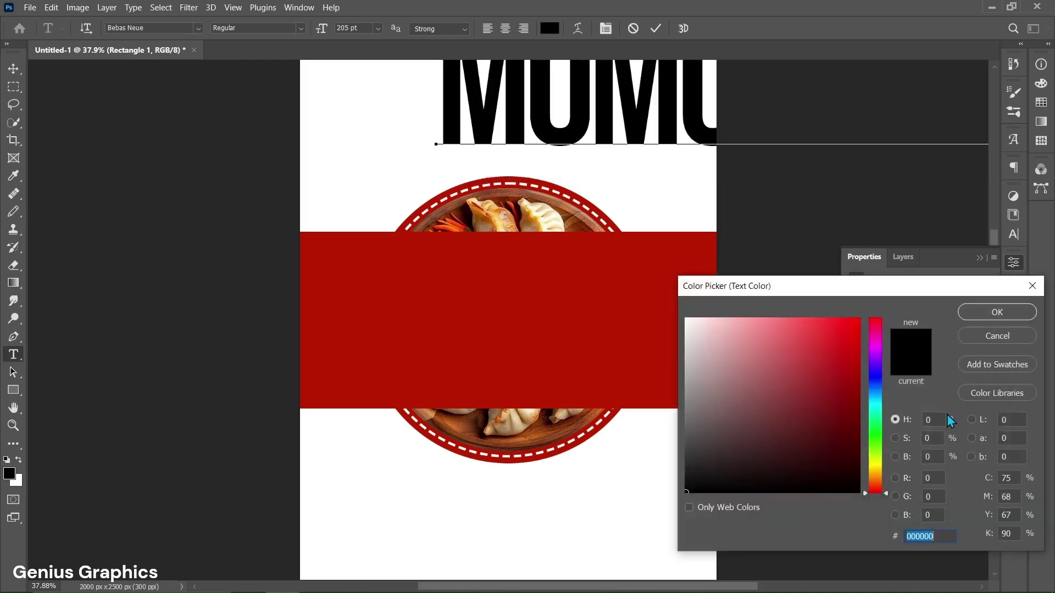
left_click(938, 538)
double_click(939, 537)
type("ff5136")
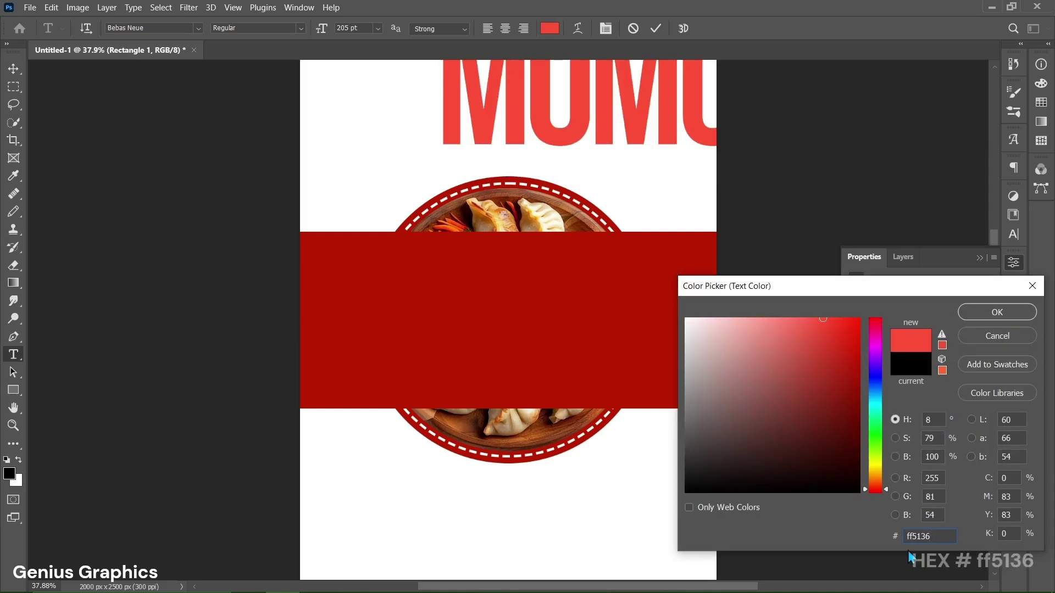
left_click(983, 317)
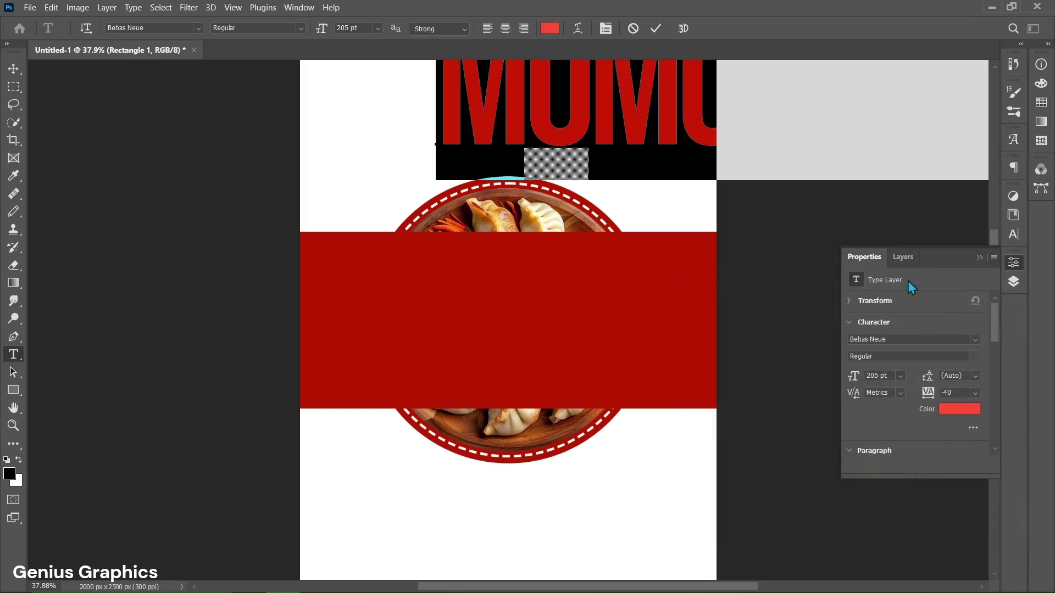
left_click(657, 29)
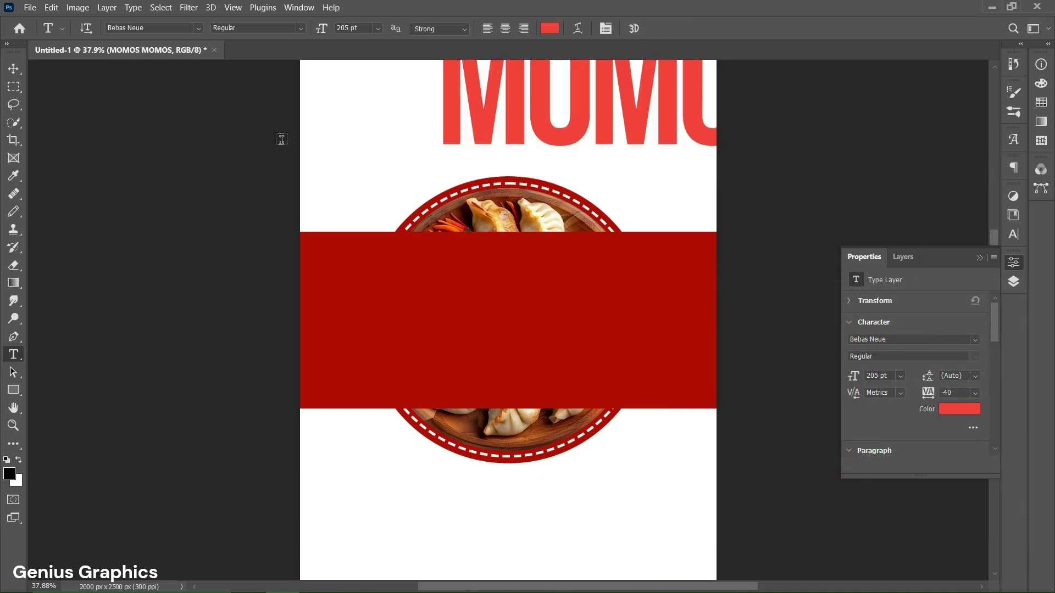
Centre the MOMOS MOMOS text on the red rectangle and select both of their layers together.
key("v")
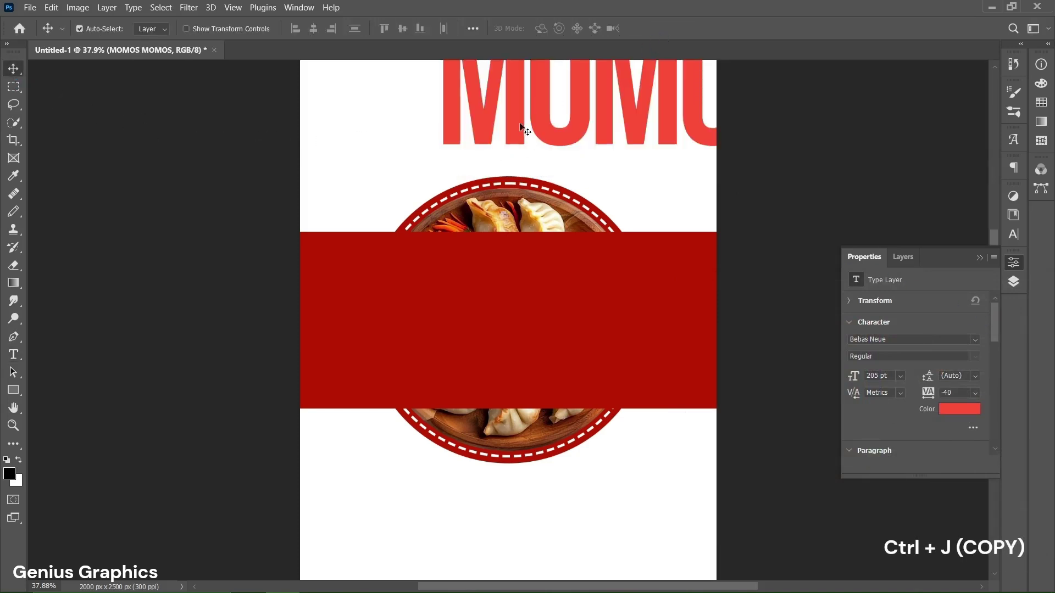
left_click_drag(520, 124, 476, 339)
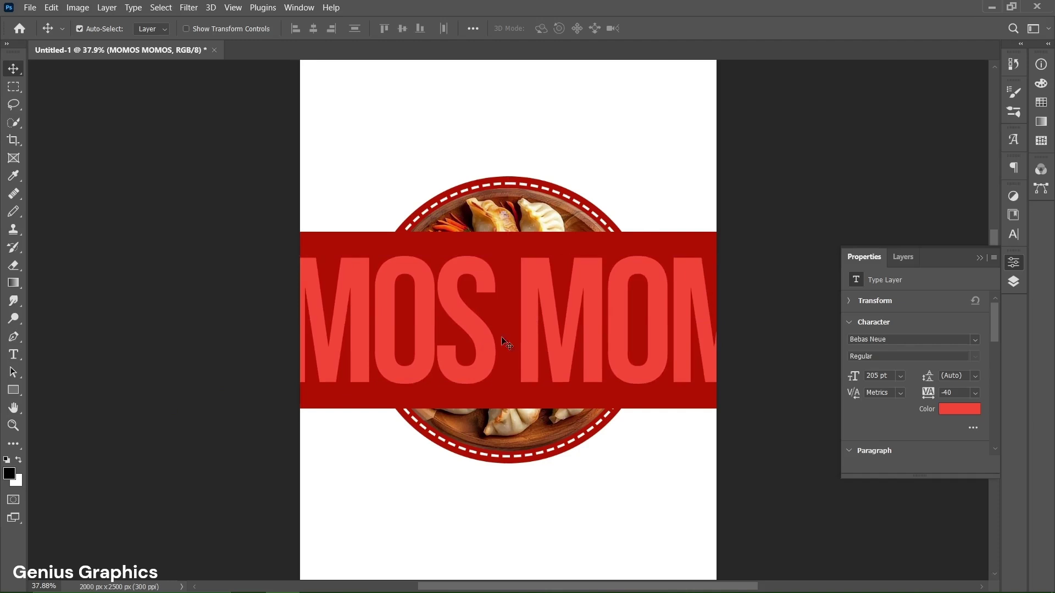
left_click(904, 258)
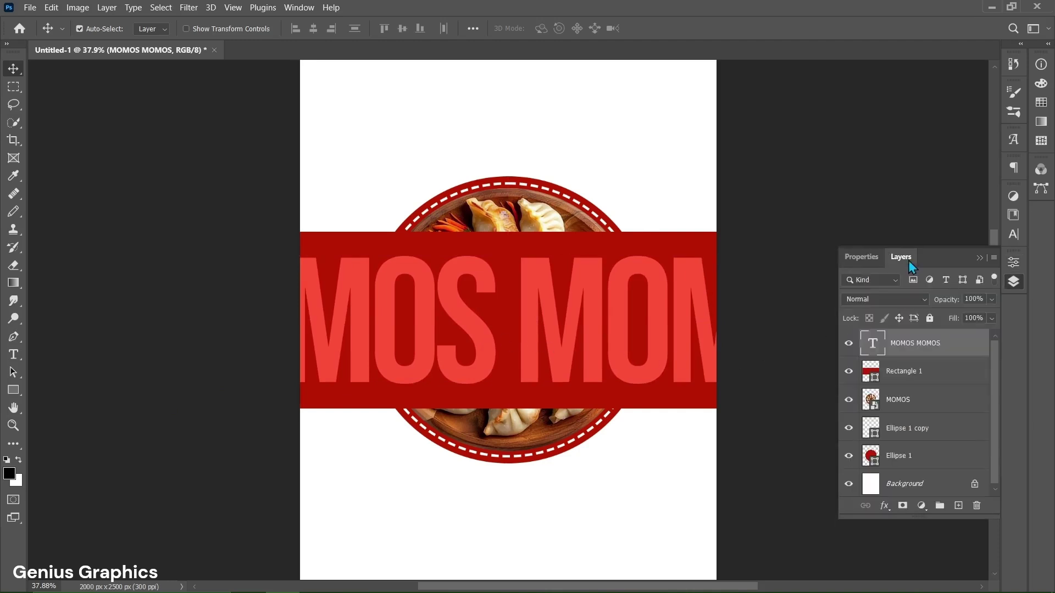
left_click(921, 377, "ctrl")
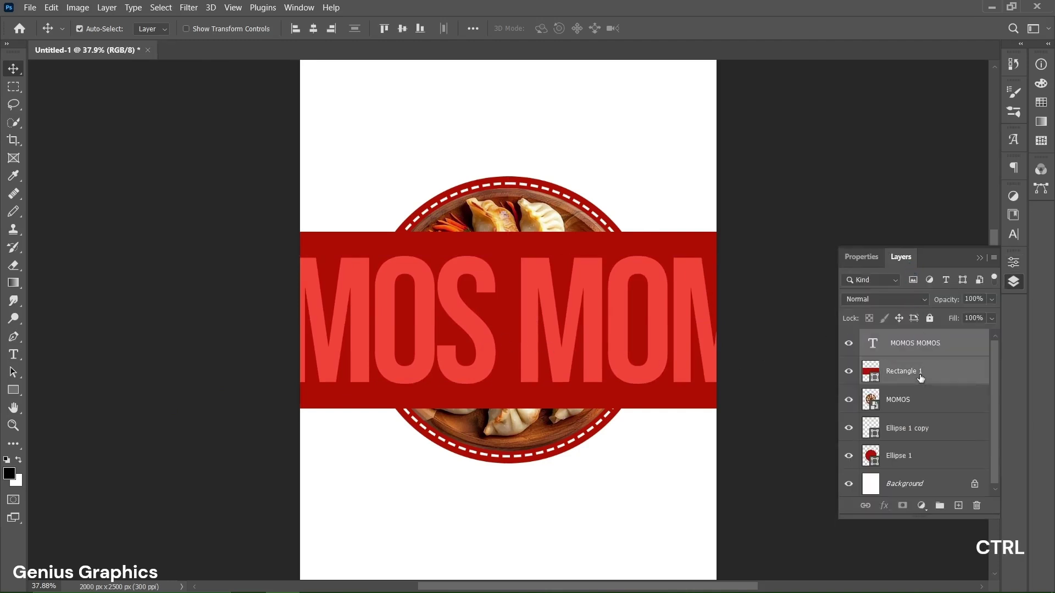
left_click_drag(699, 203, 682, 316)
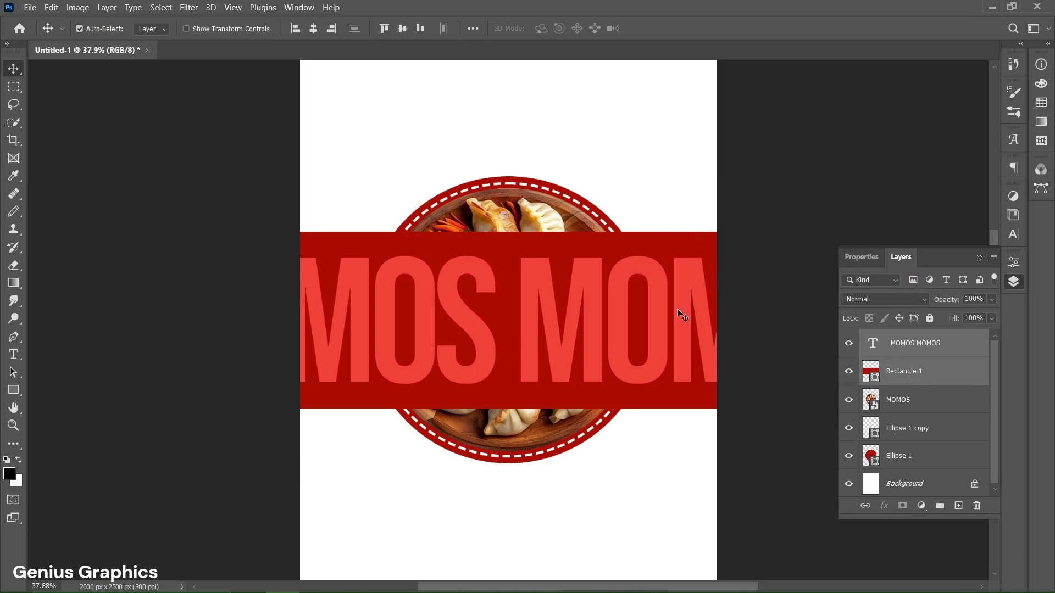
Rotate the red rectangle and its MOMOS MOMOS text to -30° and move both layers below the Ellipse 1 layer.
left_click(878, 259)
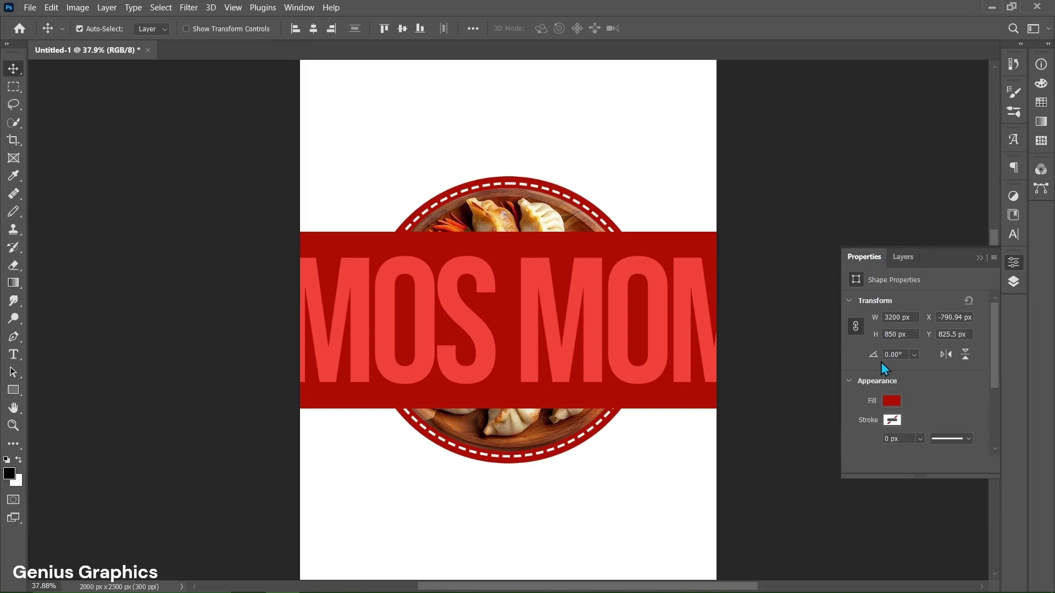
double_click(899, 356)
type("-30")
key("Return")
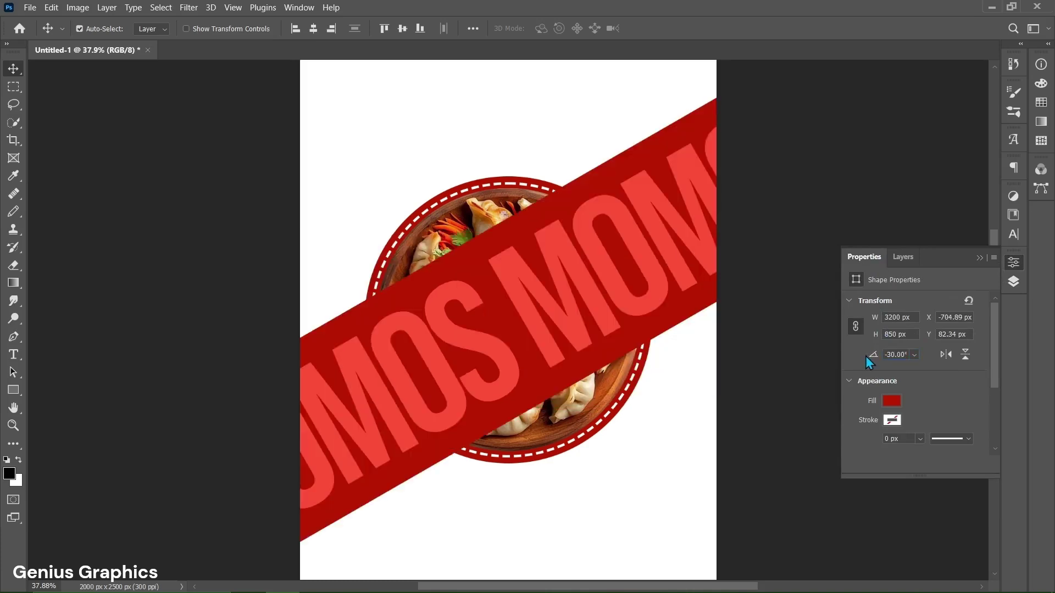
left_click(902, 257)
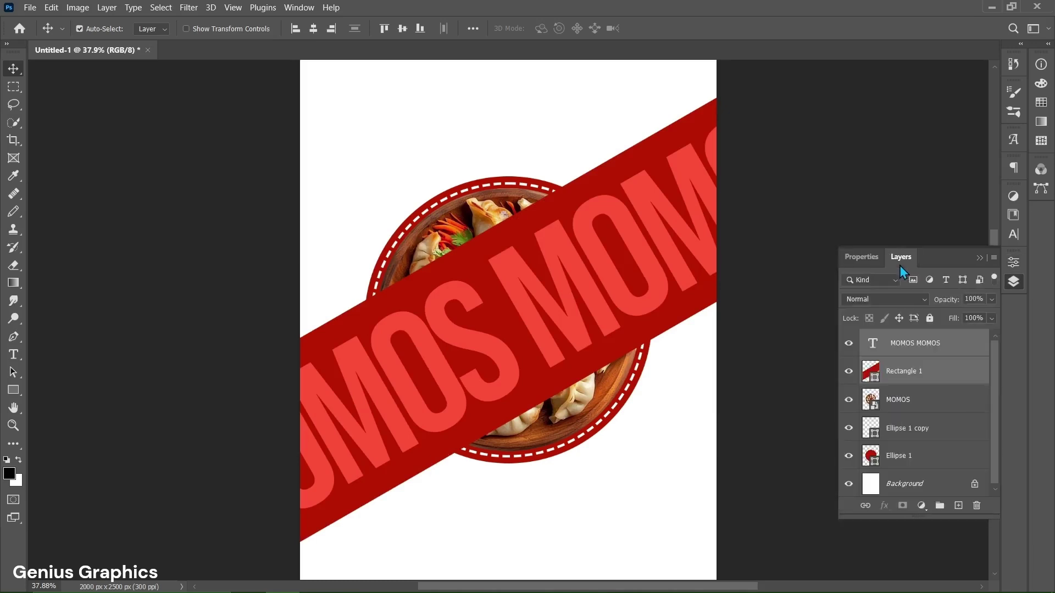
left_click_drag(923, 347, 926, 470)
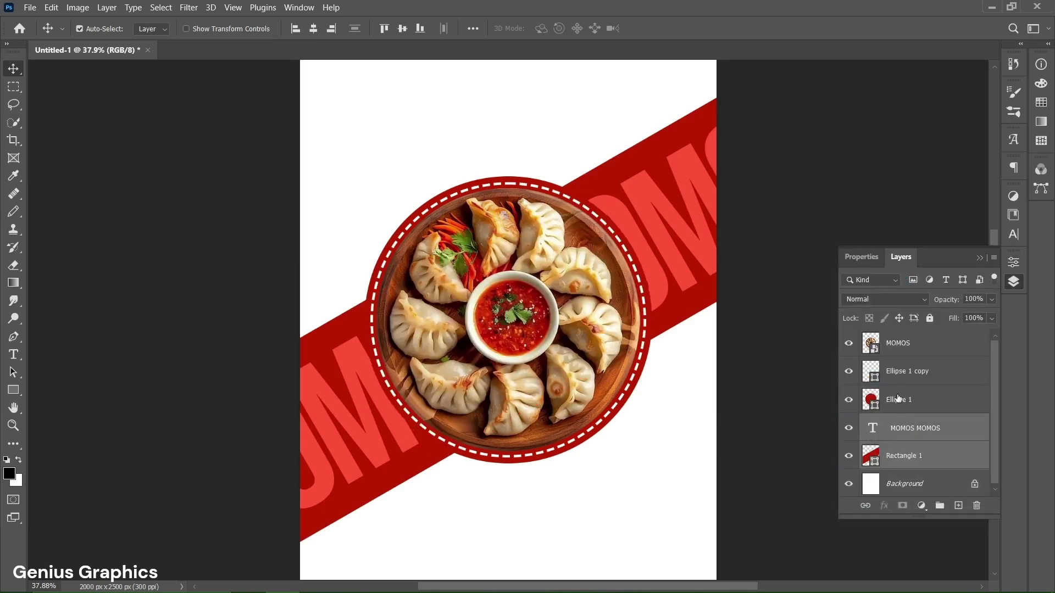
Edit the rotated band text to MOMO MOS with added spaces, placing letters on both sides of the plate, and commit it.
left_click(918, 428)
key("t")
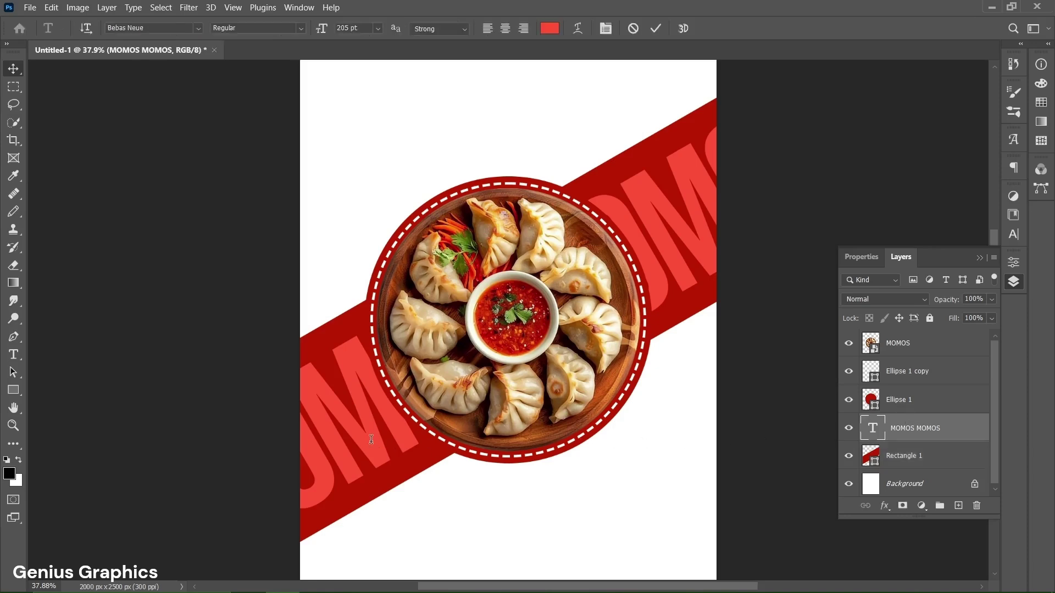
left_click(370, 440)
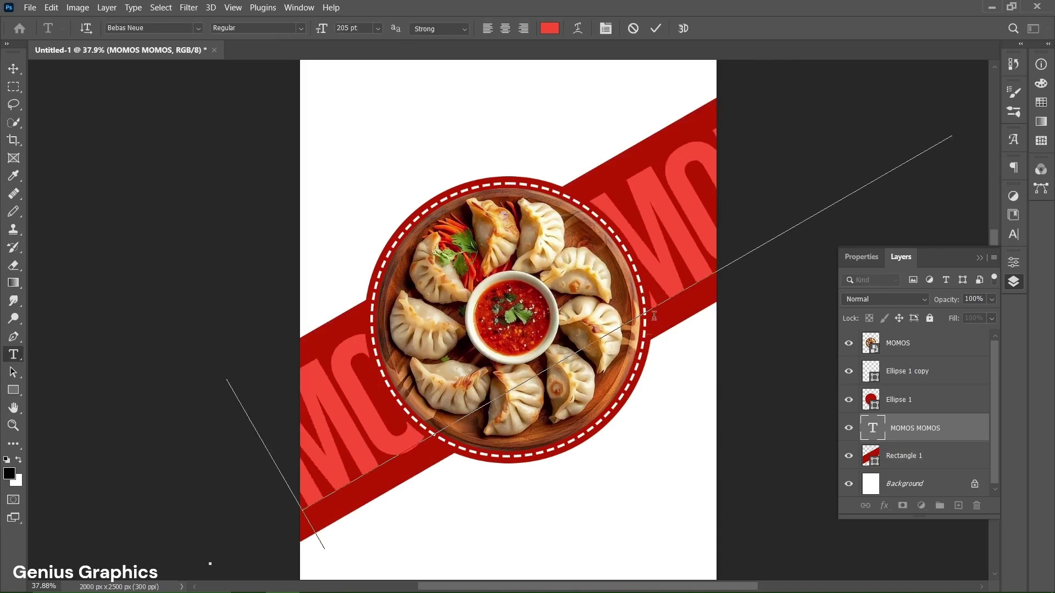
left_click(693, 235)
key("BackSpace")
key("BackSpace")
key("BackSpace")
key("BackSpace")
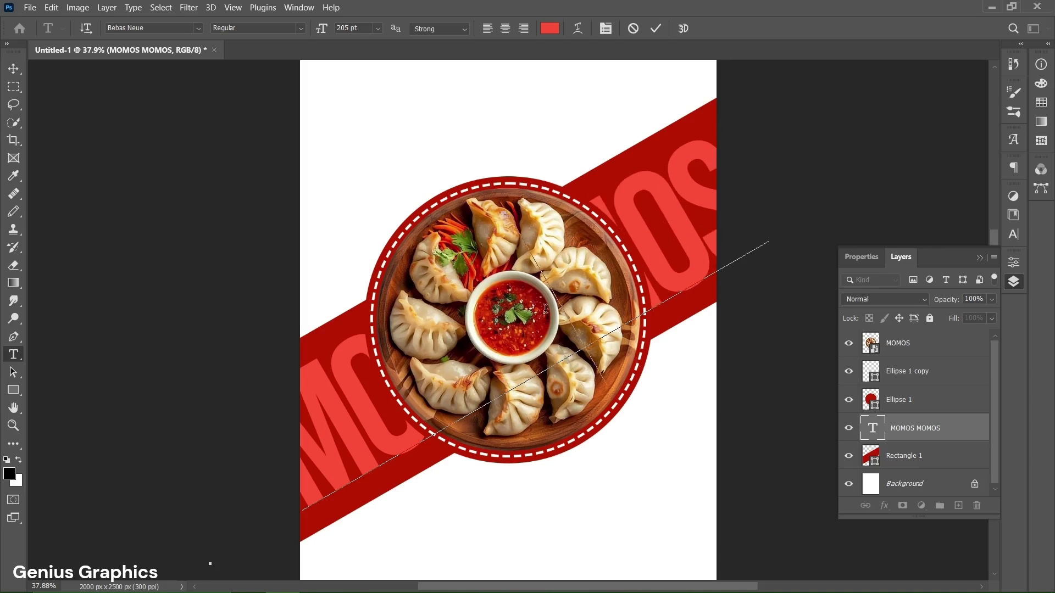
left_click(657, 35)
key("v")
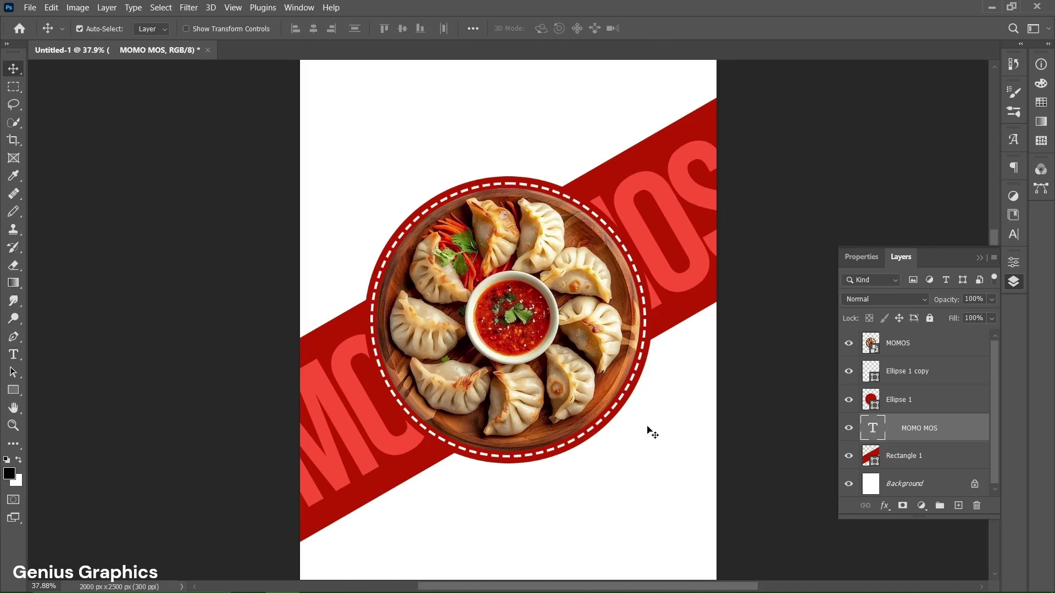
Start a new Bebas Neue text layer above the MOMOS plate layer, near the canvas's upper edge, at 114 pt.
left_click(924, 345)
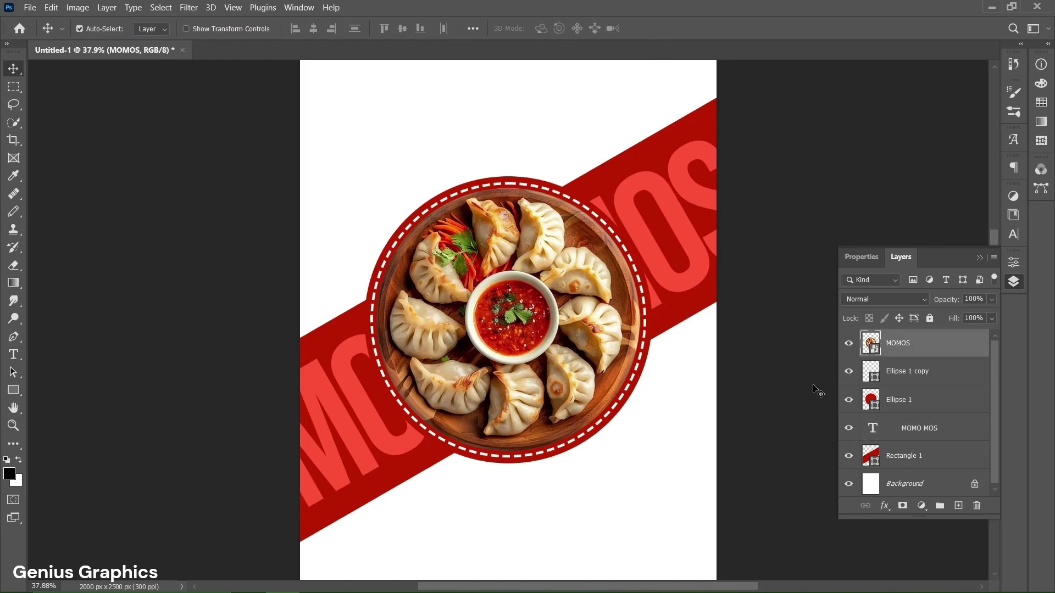
left_click(14, 357)
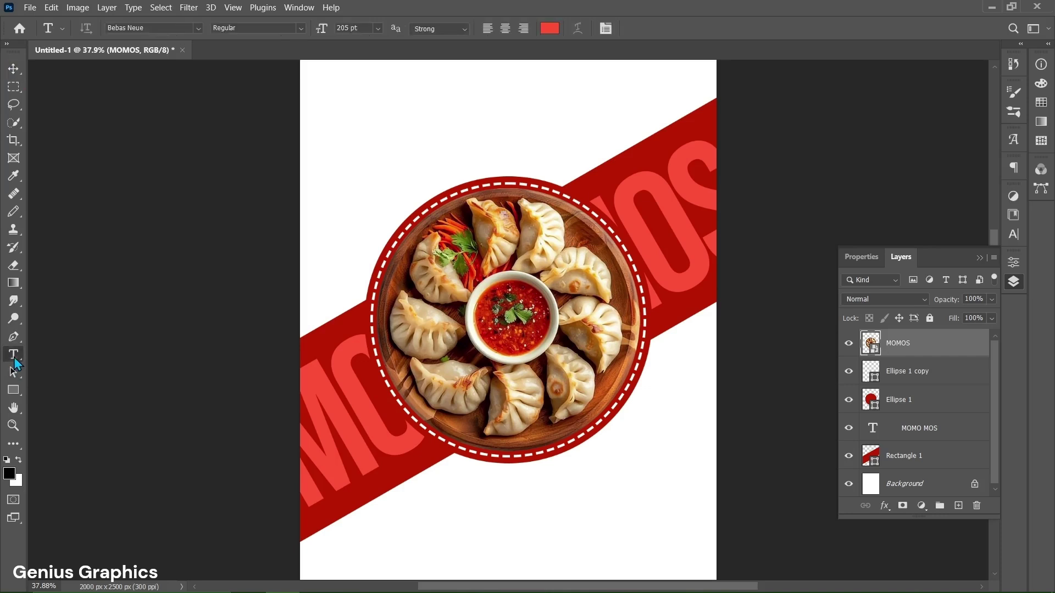
left_click(354, 128)
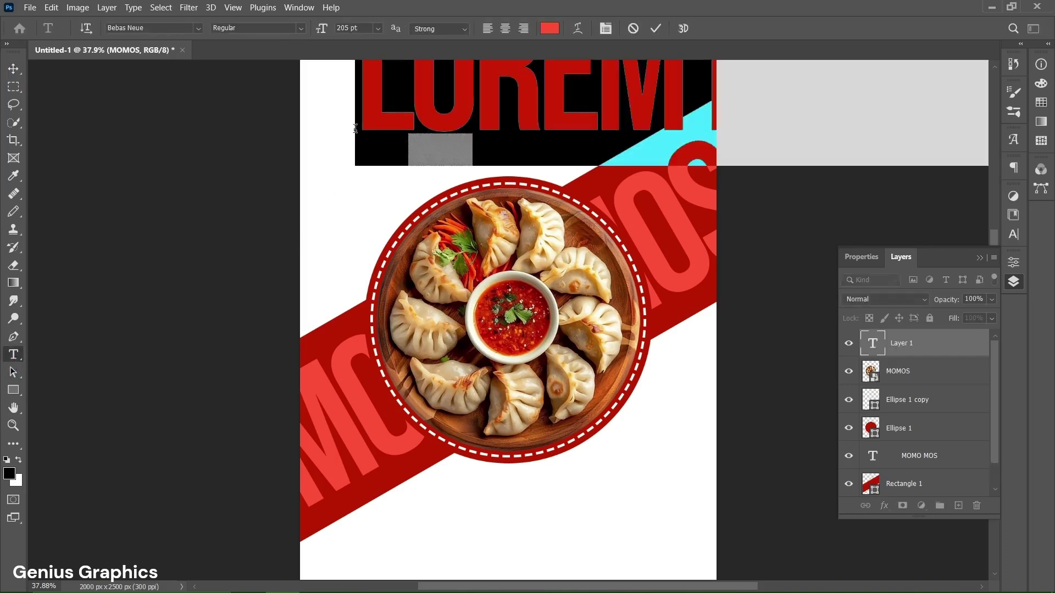
left_click(862, 257)
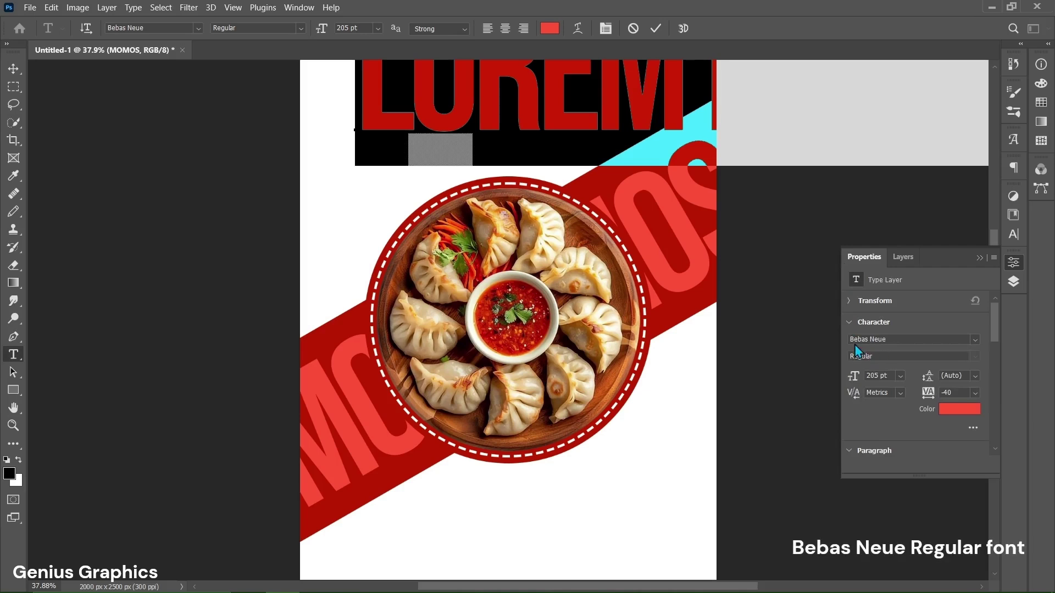
left_click(876, 376)
type("114")
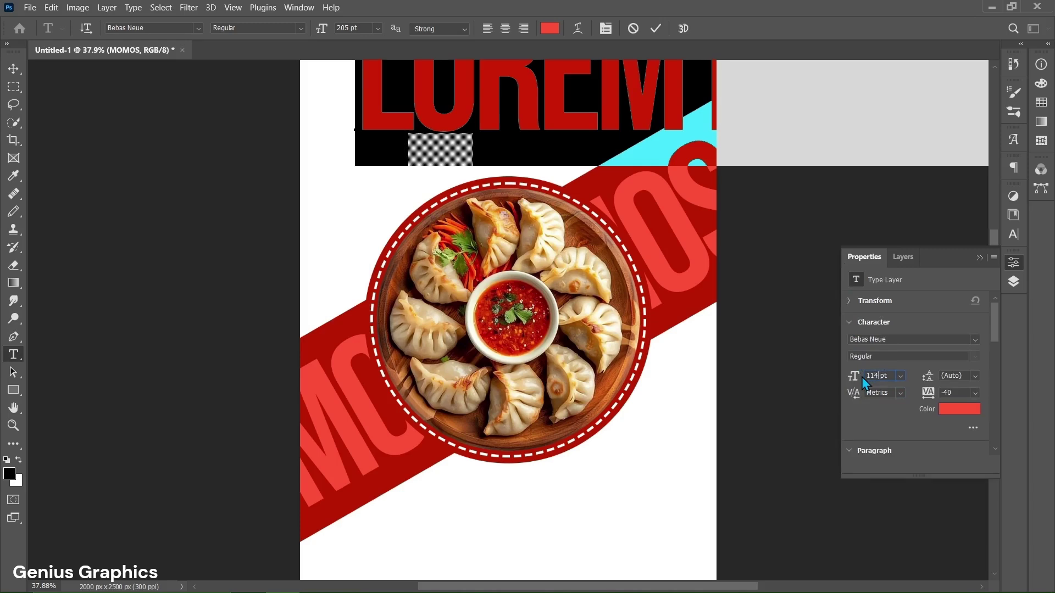
key("Return")
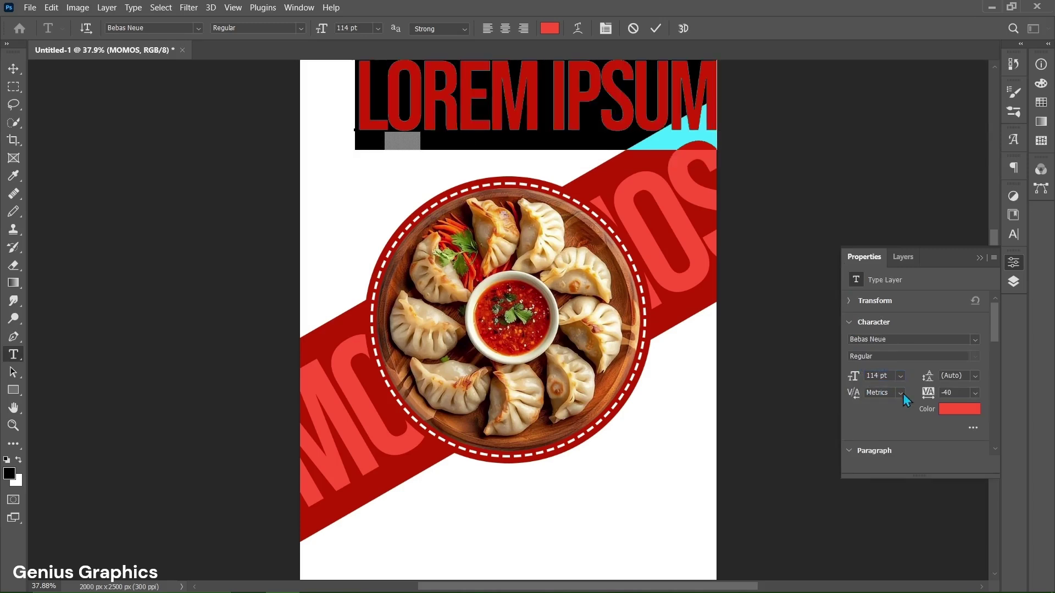
Set the new placeholder text's colour to #e0dfdf and commit the text.
left_click(956, 411)
double_click(934, 537)
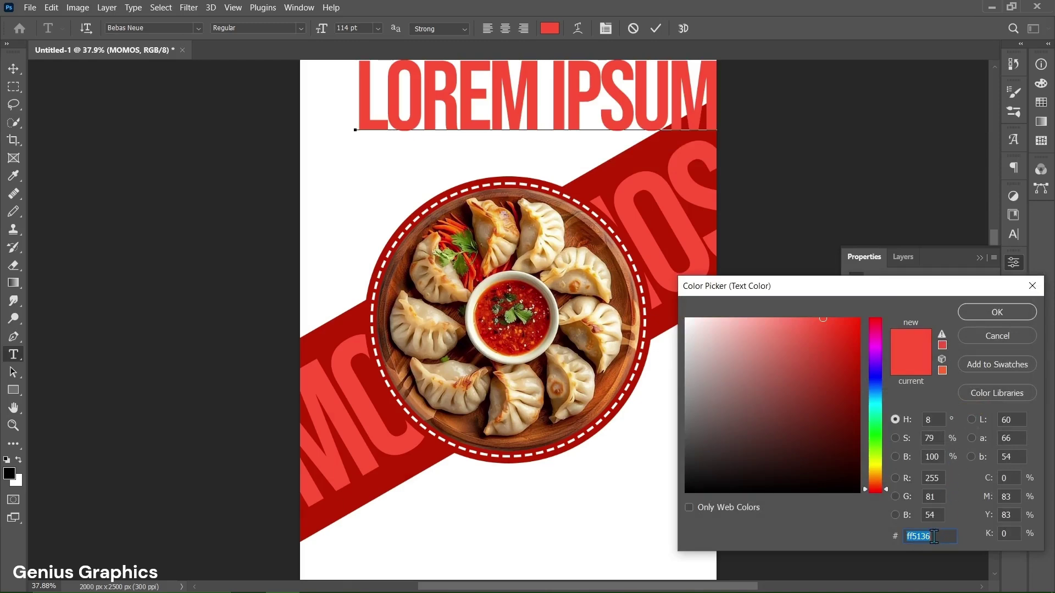
type("e0dfdf")
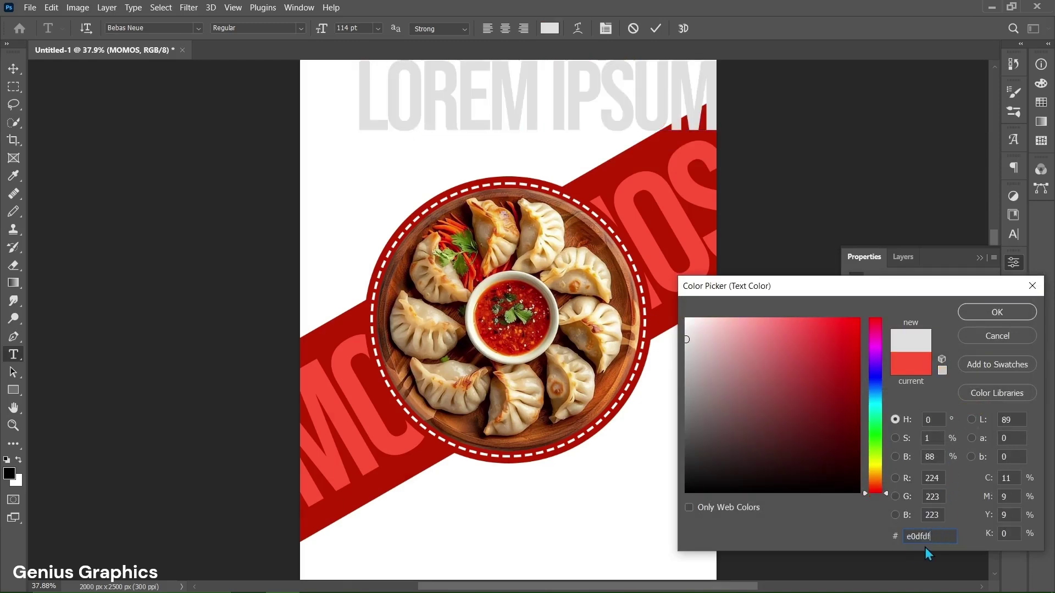
left_click(983, 313)
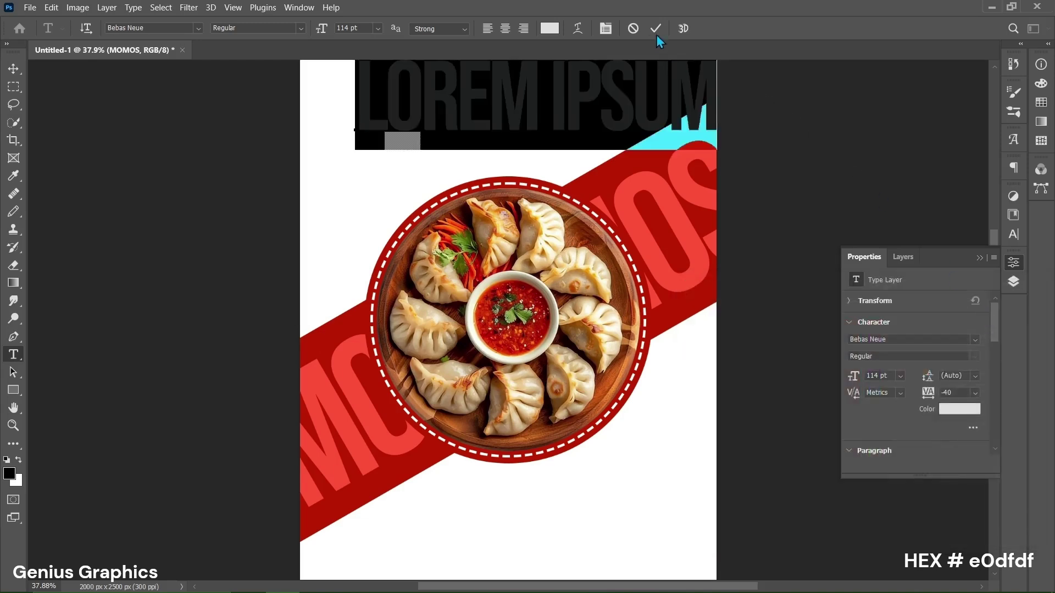
left_click(655, 33)
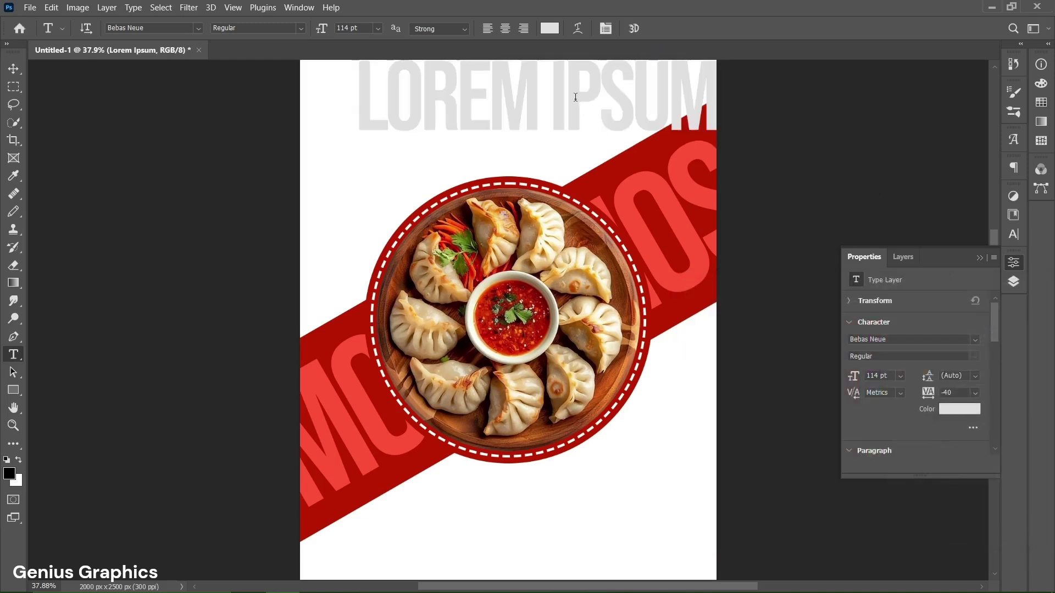
Move the light grey placeholder text fully inside the canvas above the plate and replace it with MOMOS MOMOS MOMOS.
left_click(13, 68)
left_click_drag(413, 122, 384, 149)
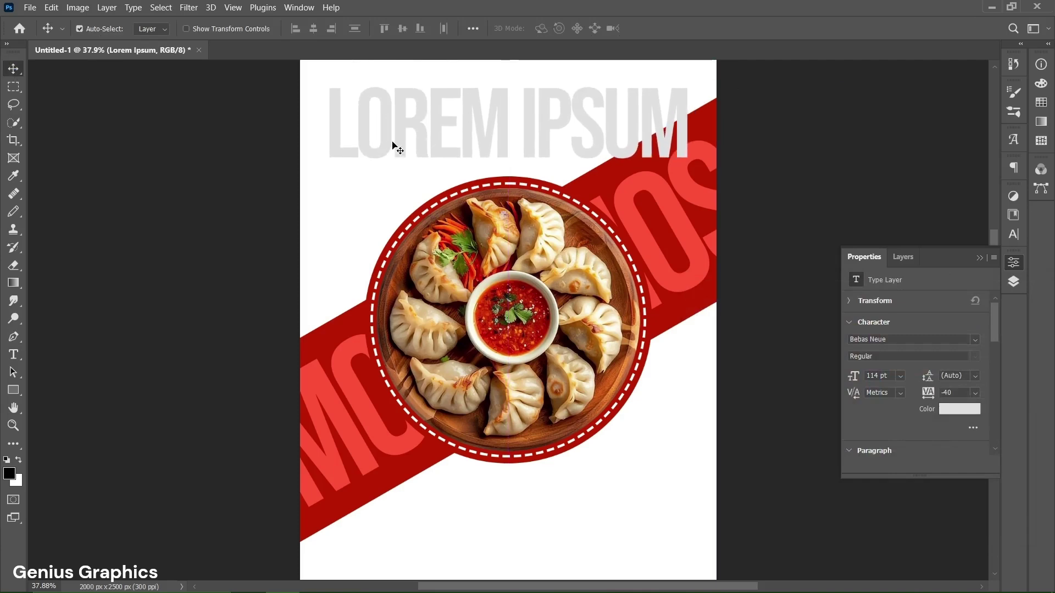
double_click(400, 138)
type("MOMOS")
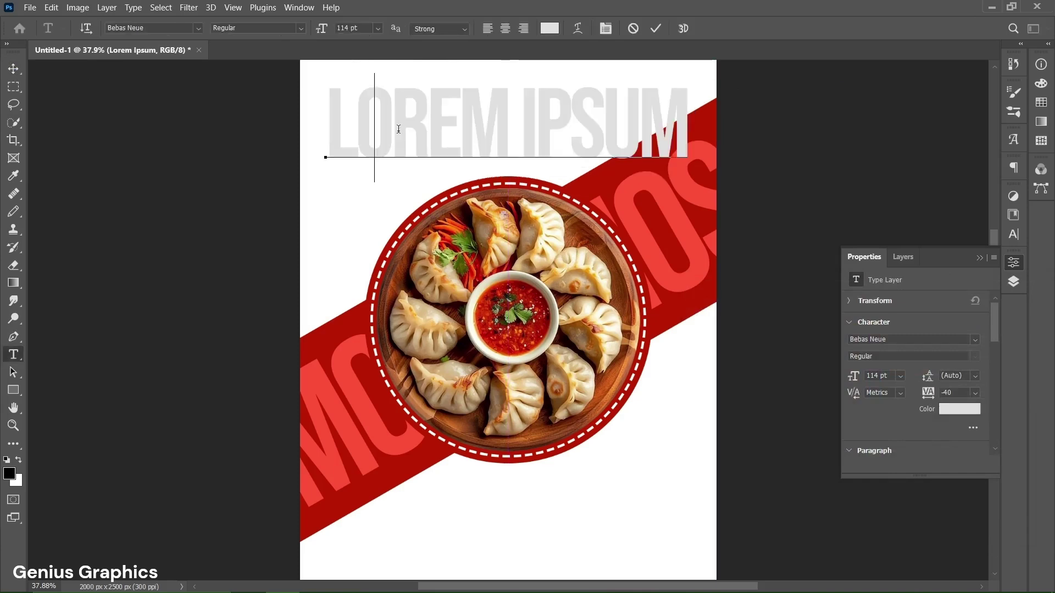
type(" MOMOS MO")
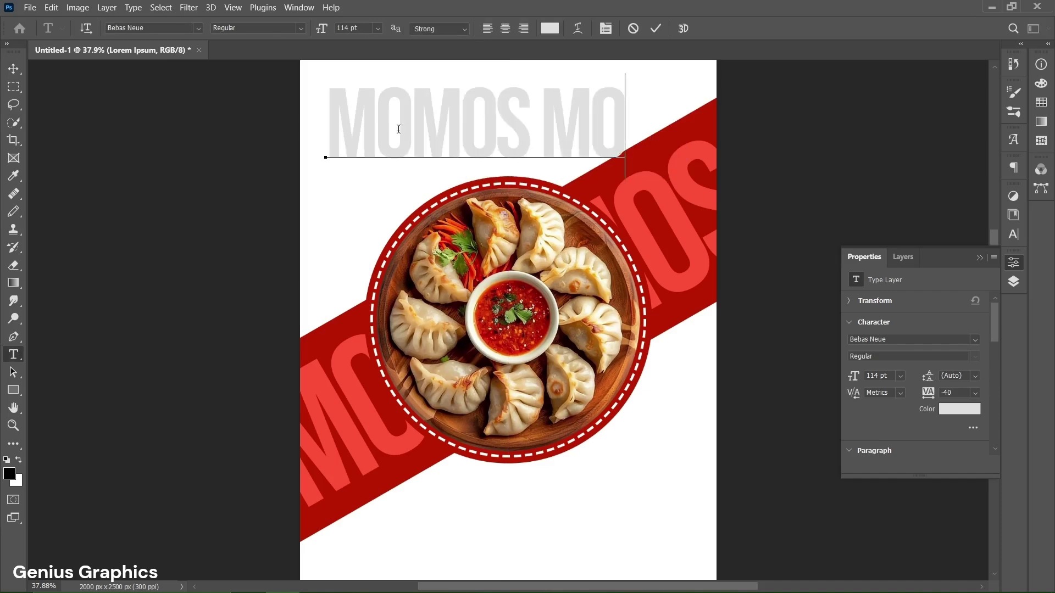
type("MOS")
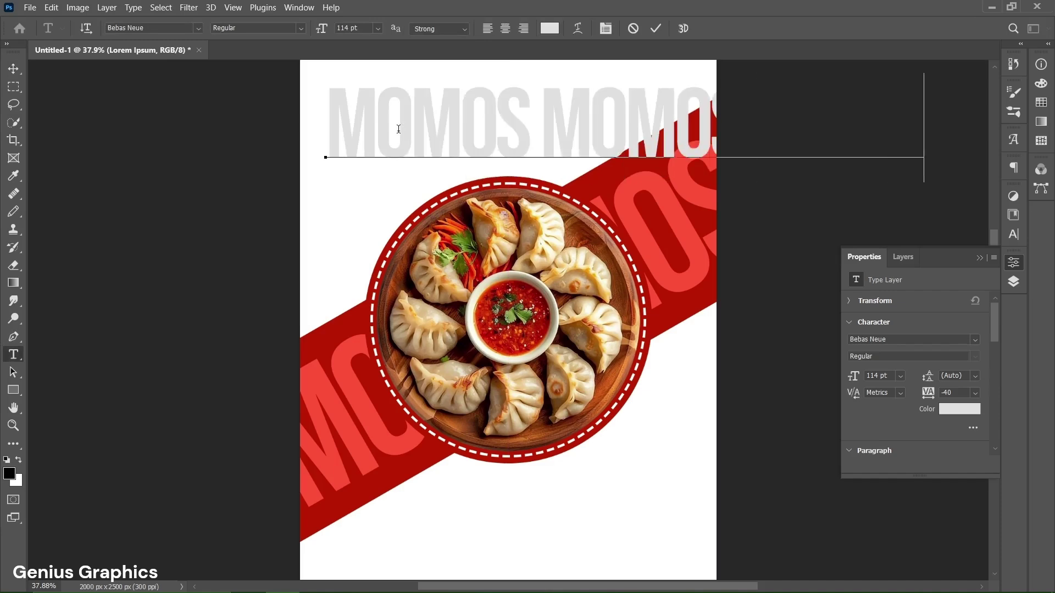
left_click(656, 28)
key("v")
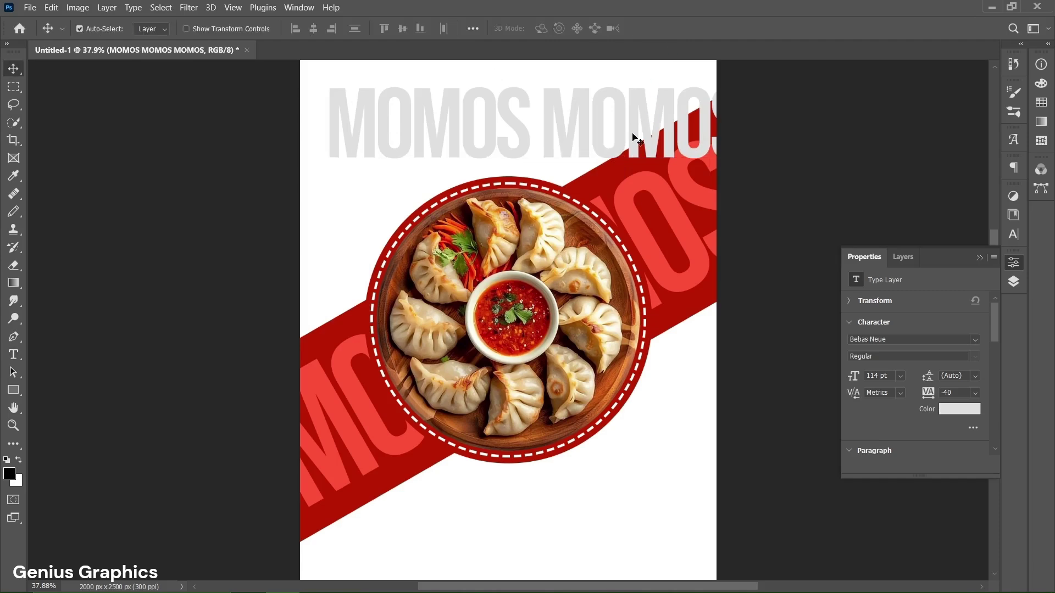
Centre the grey MOMOS MOMOS MOMOS text across the canvas and duplicate it twice downward to form three stacked rows.
left_click_drag(636, 132, 526, 206)
key("ctrl+t")
left_click(679, 28)
left_click_drag(420, 179, 423, 252)
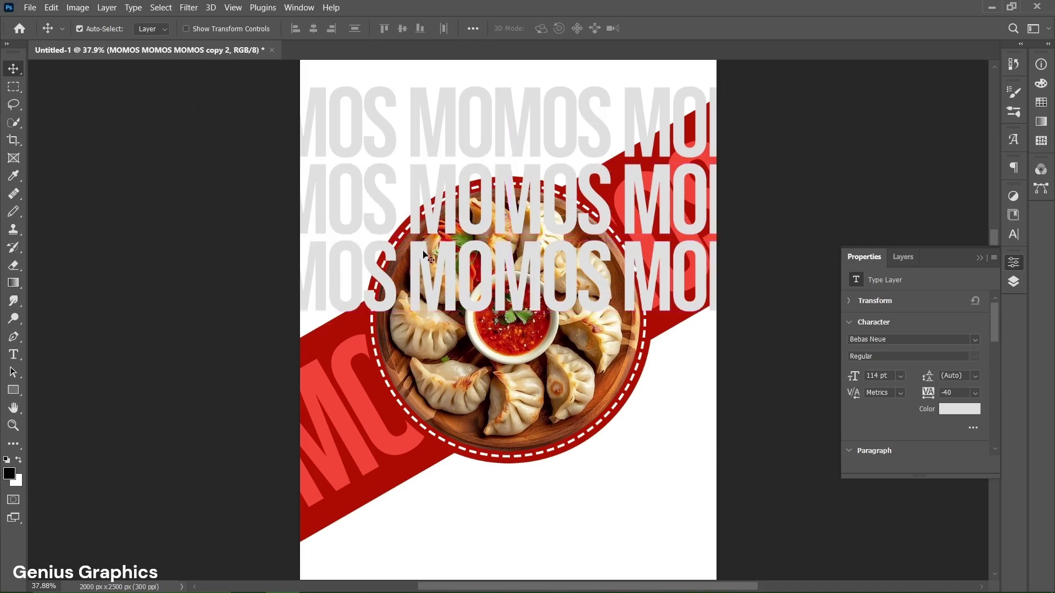
Convert the three grey MOMOS text layers into one smart object and open its contents.
left_click(904, 259)
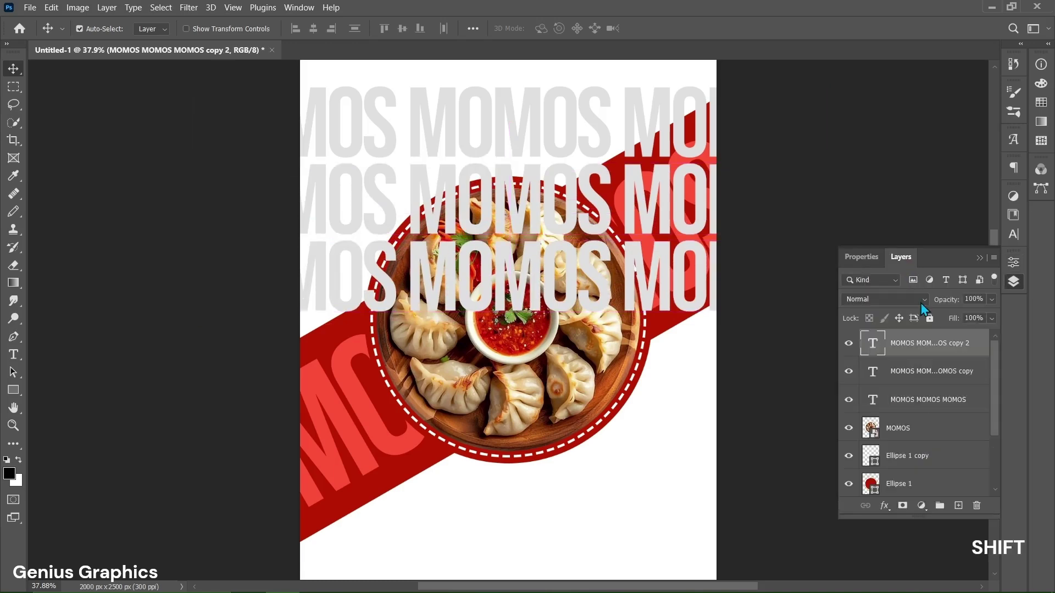
left_click(932, 399, "shift")
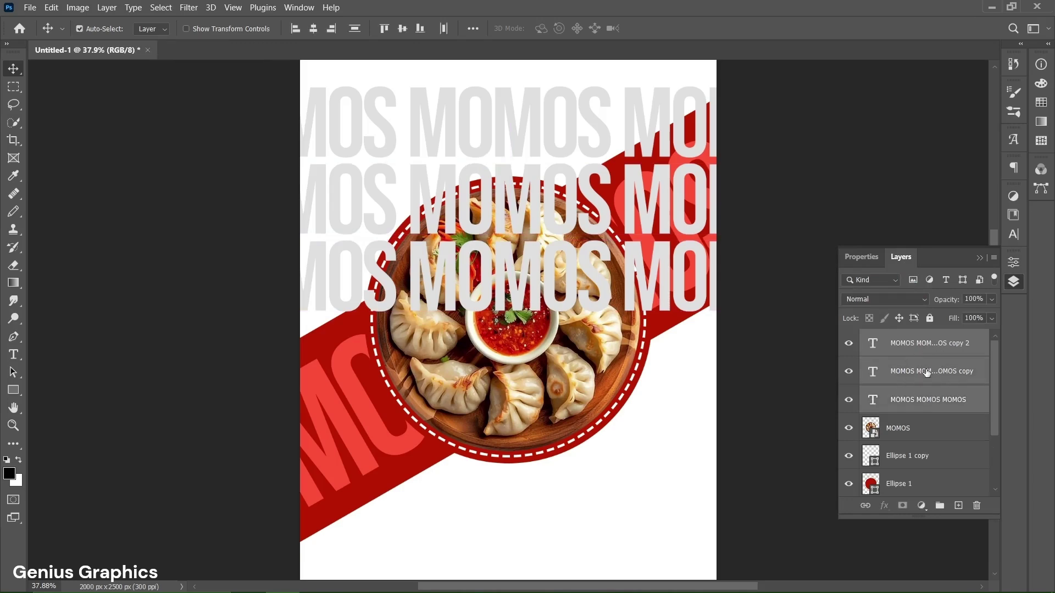
right_click(942, 381)
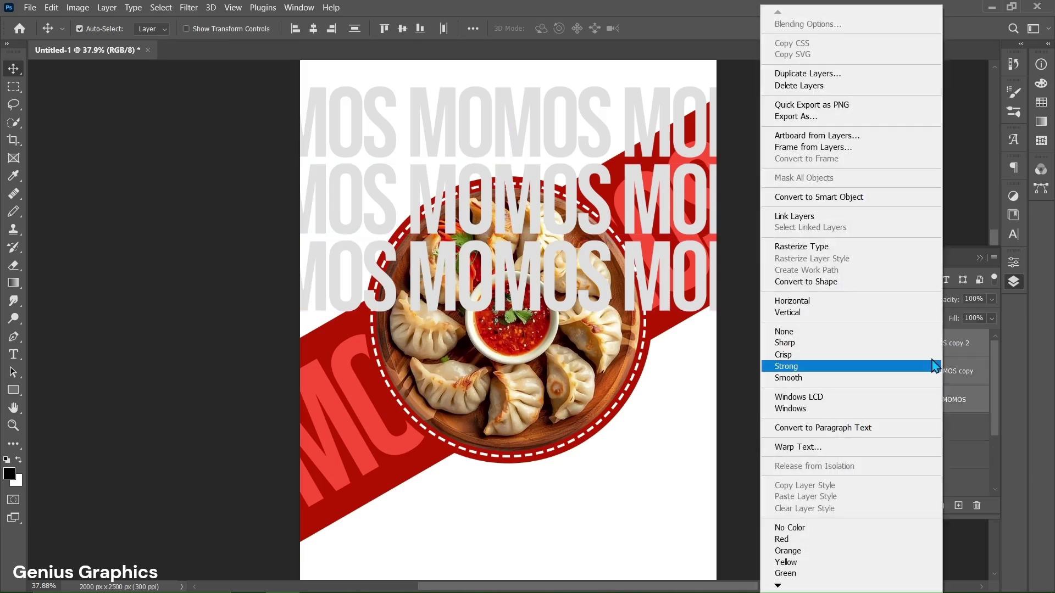
left_click(852, 196)
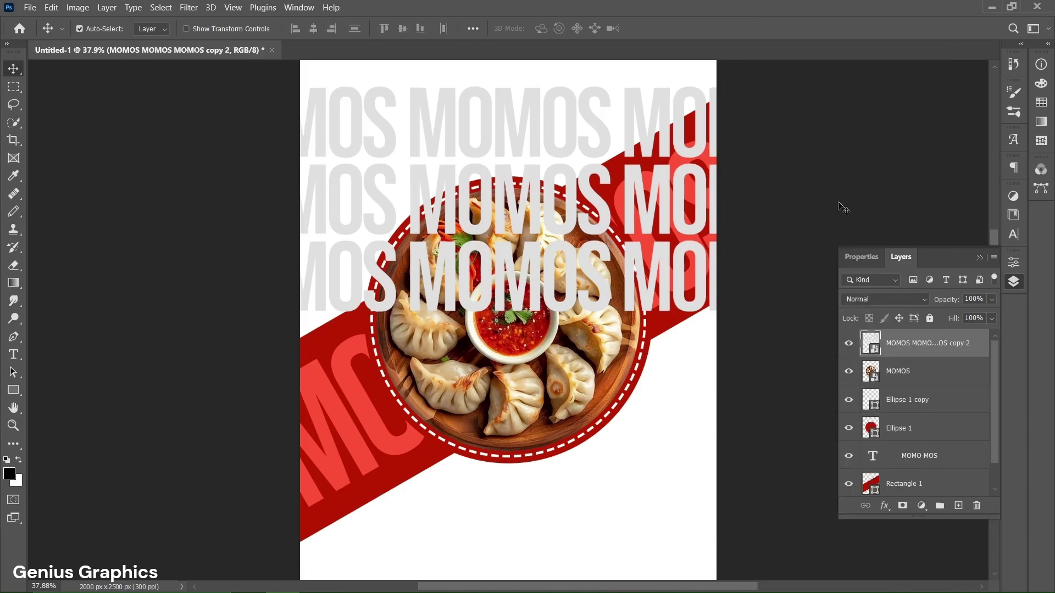
double_click(871, 343)
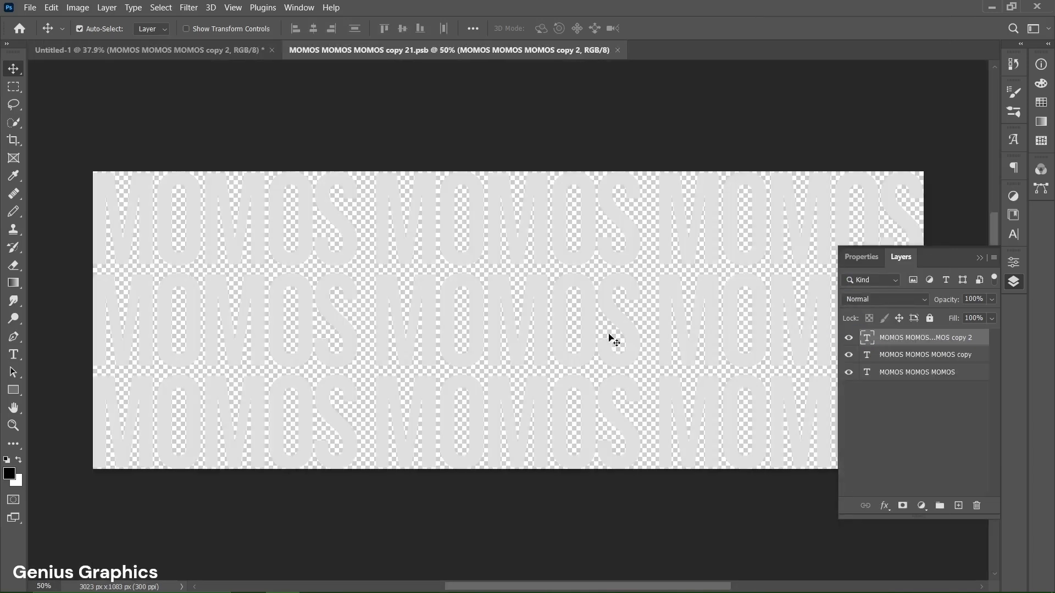
Extend the middle row to MOMOS MOMOS MOMOS MOMOS and shift it left so it is staggered against the other rows.
left_click(561, 337)
double_click(559, 330)
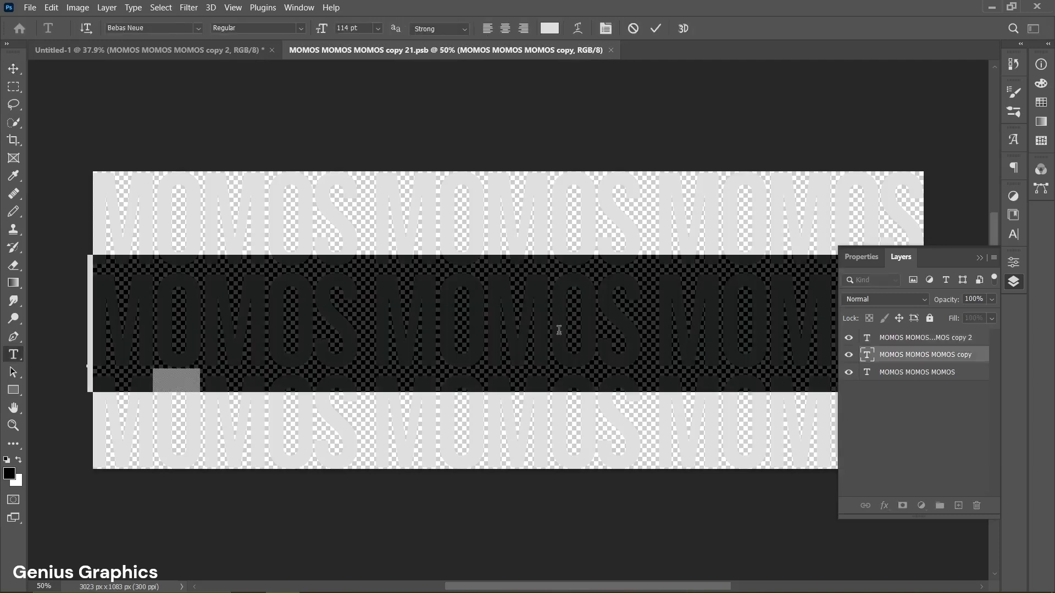
left_click(386, 330)
key("Right")
key("Right")
key("Right")
key("Right")
key("Delete")
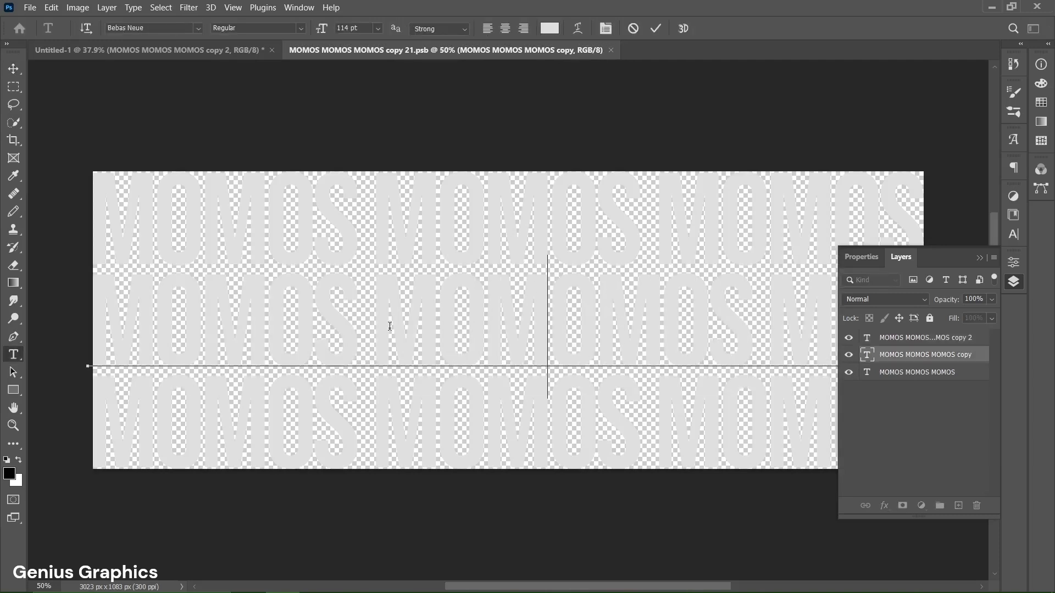
type("OS")
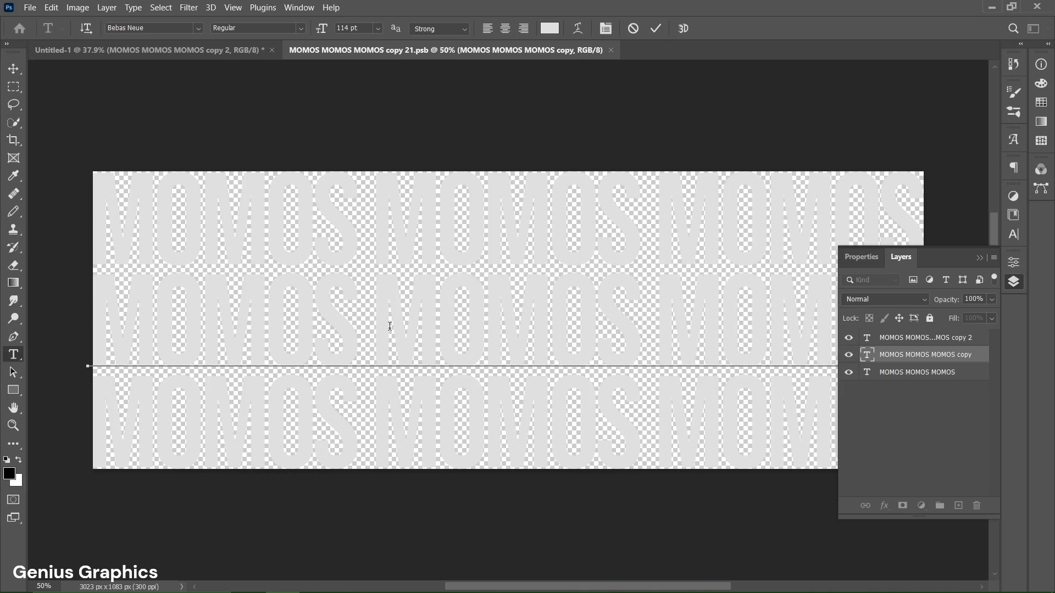
left_click(656, 28)
key("v")
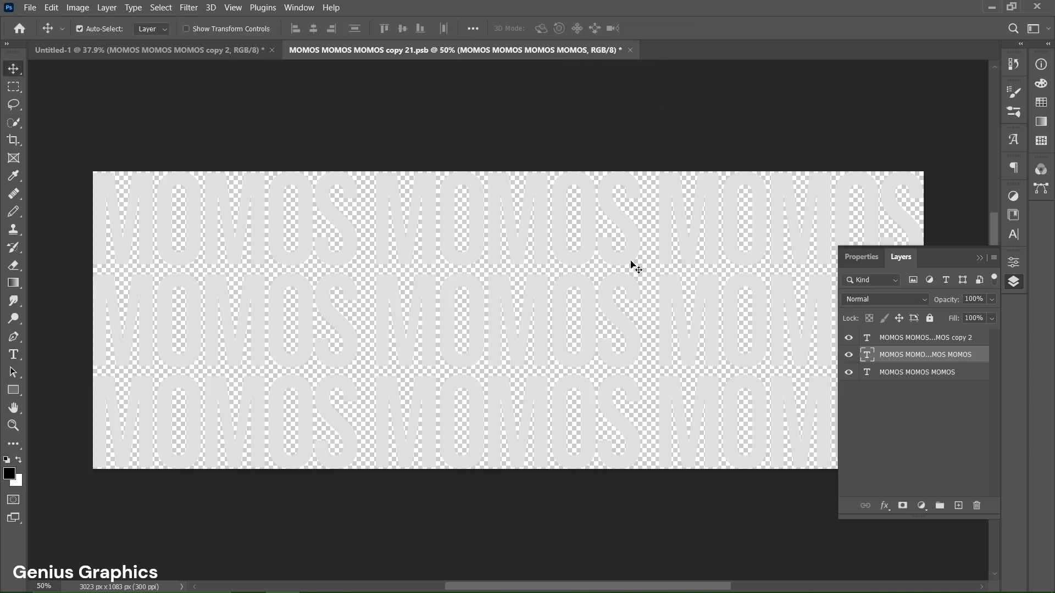
left_click_drag(613, 315, 478, 322)
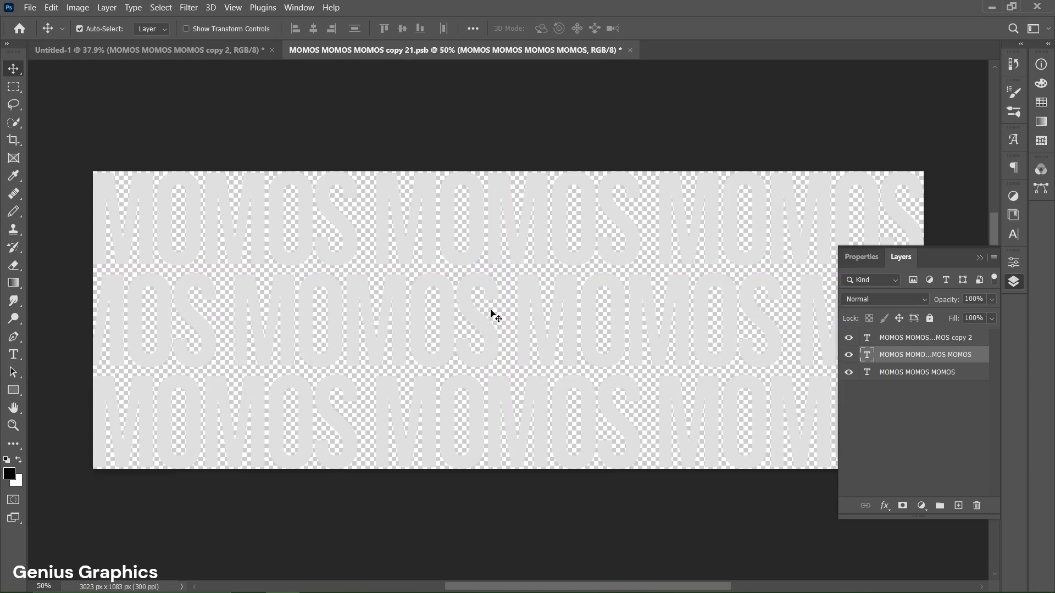
Recolour the first row of MOMOS text in the smart object to #f3f3f3.
double_click(493, 248)
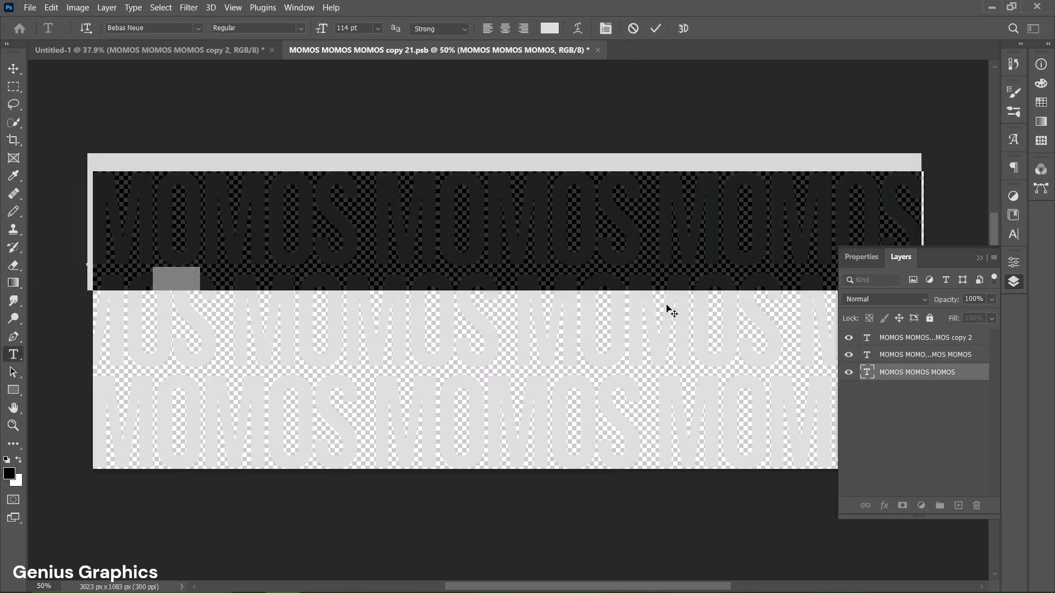
left_click(862, 257)
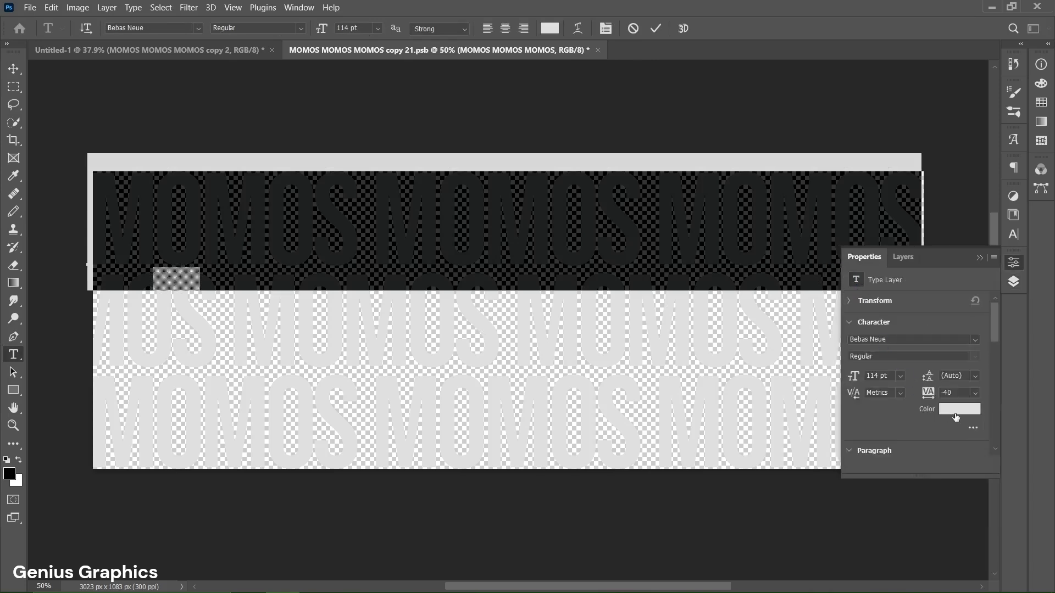
left_click(956, 409)
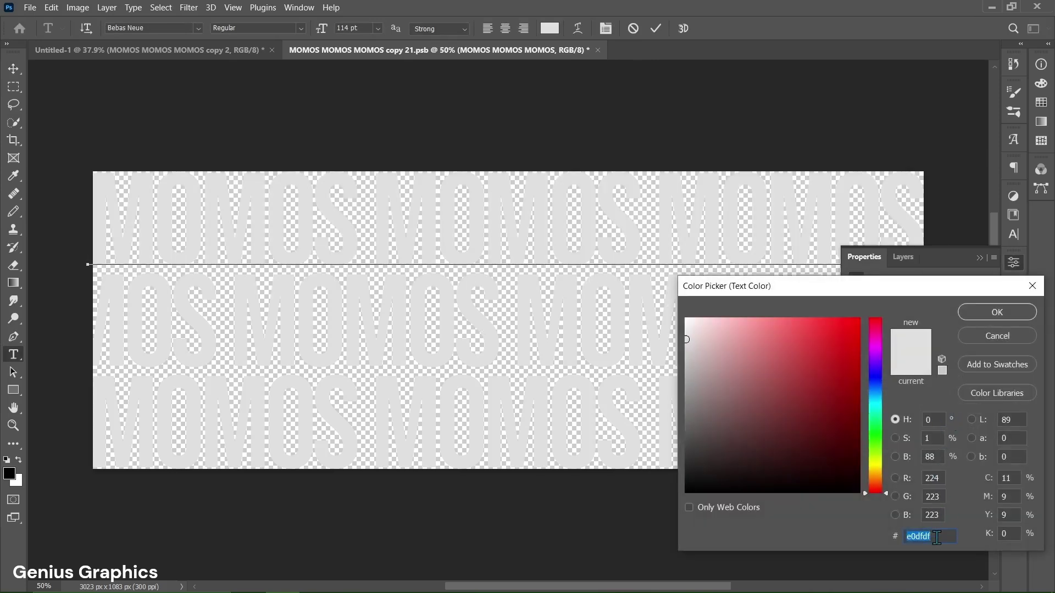
type("f3f3f3")
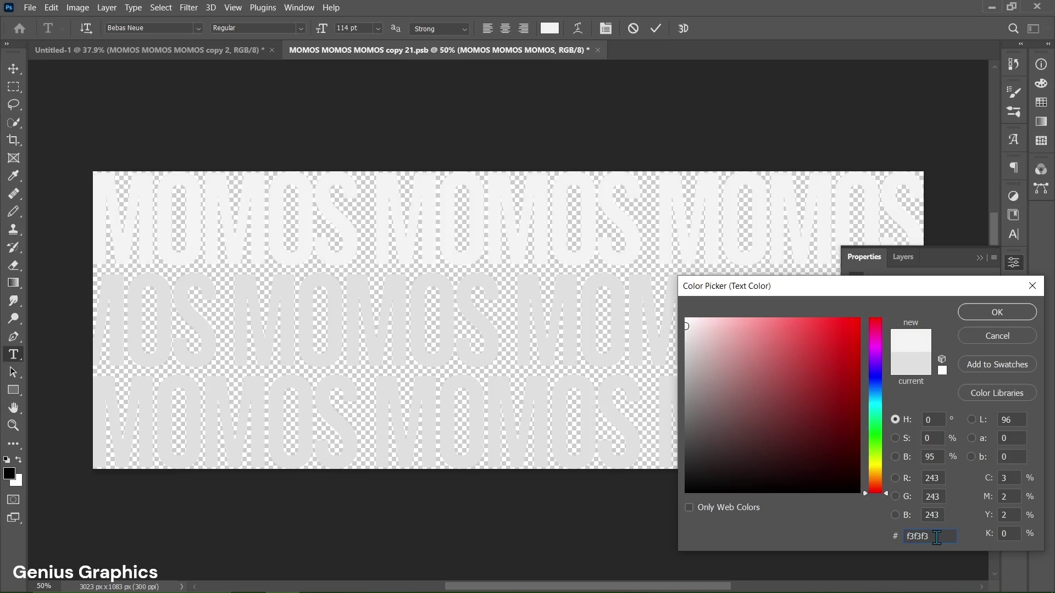
left_click(988, 315)
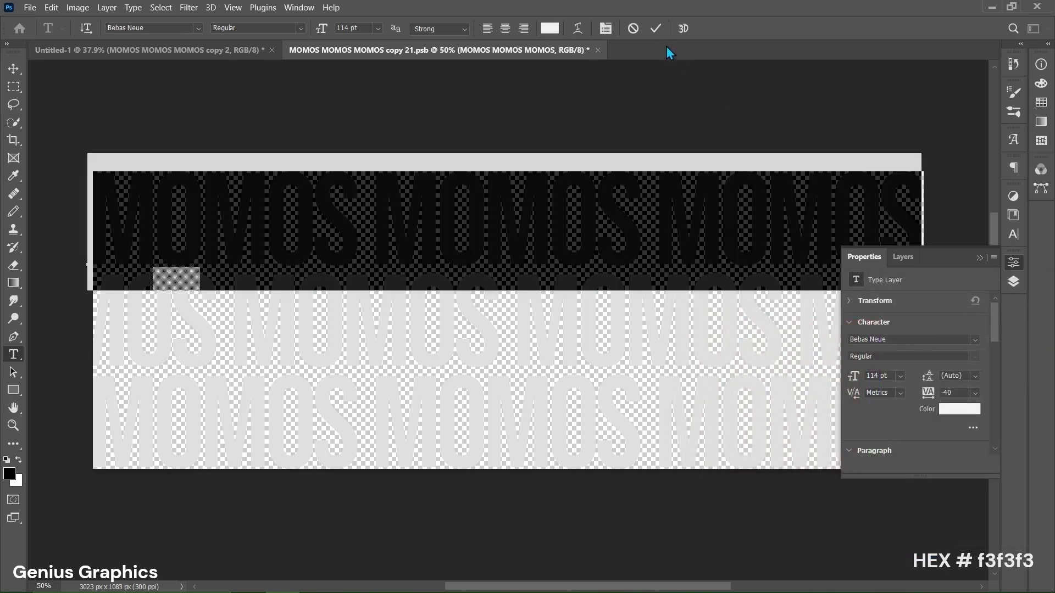
left_click(655, 28)
key("v")
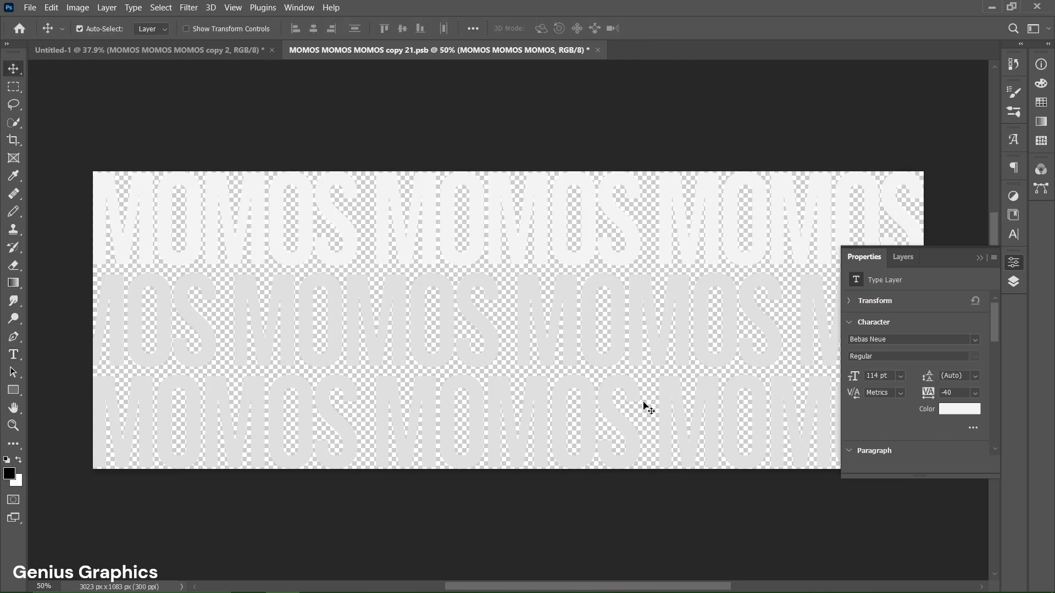
Give the third row of MOMOS text the same light grey colour, #f3f3f3.
double_click(596, 441)
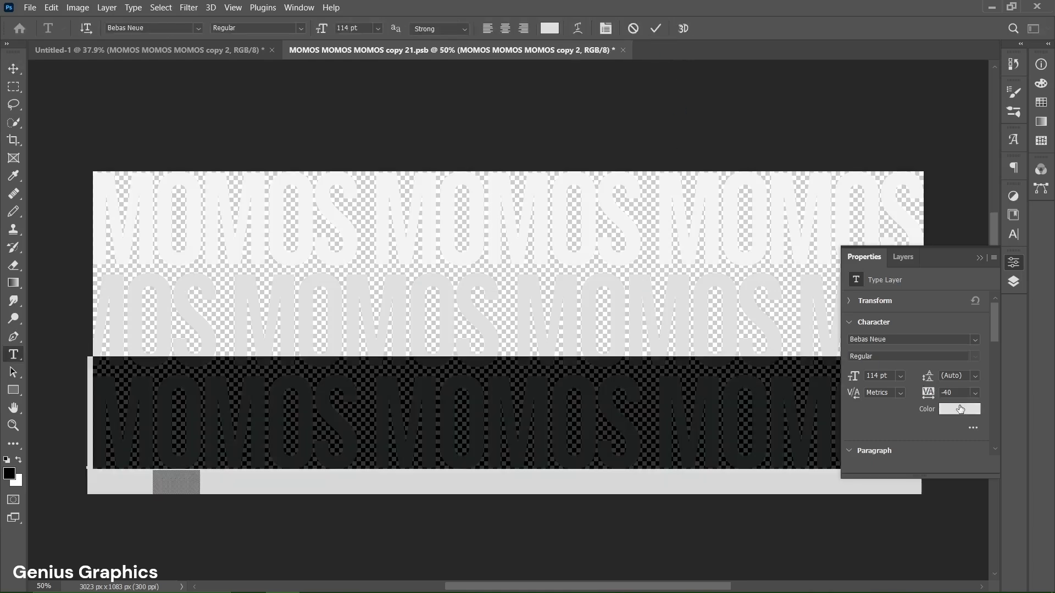
left_click(959, 409)
type("f3f3f3")
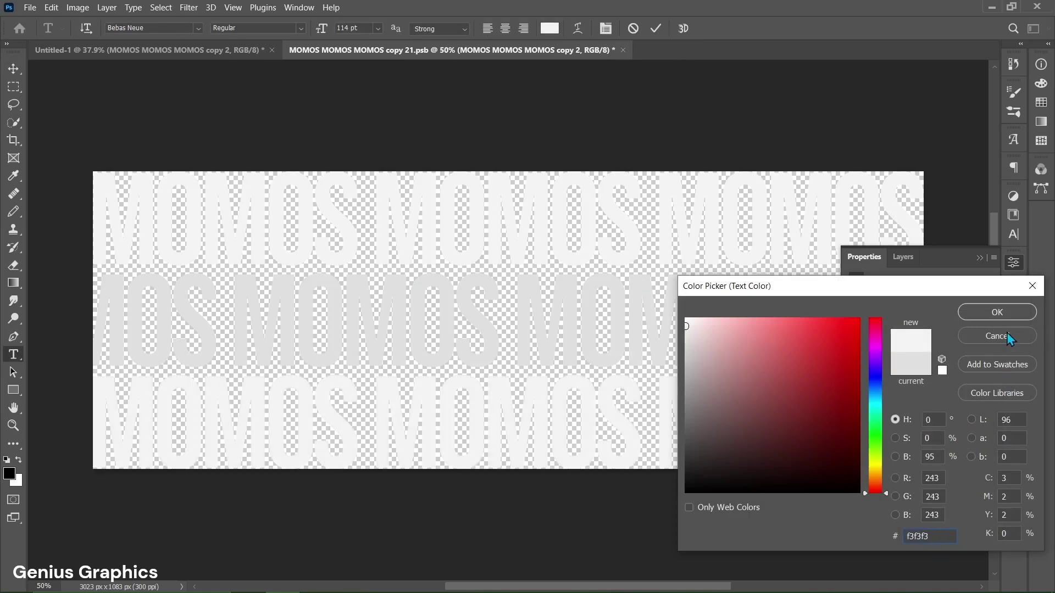
left_click(999, 311)
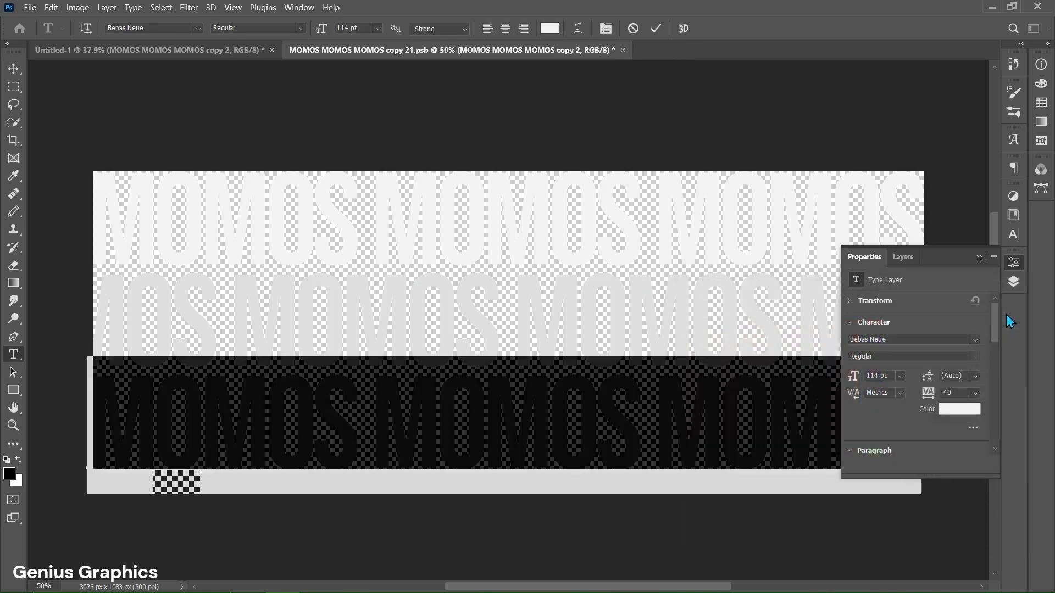
left_click(656, 32)
key("v")
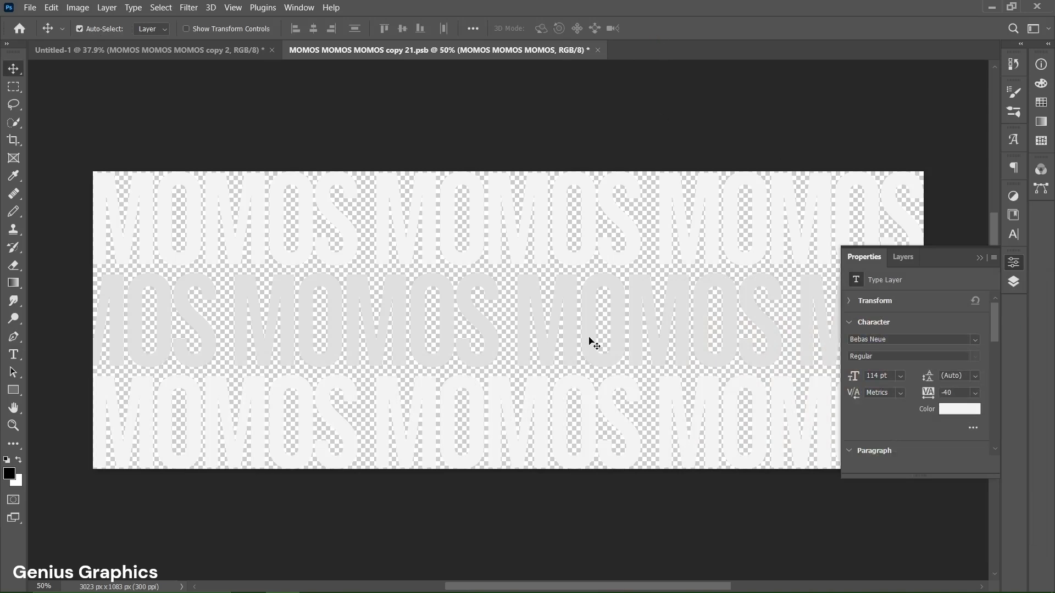
Save the smart object's contents and close its document to return to the poster.
left_click(903, 257)
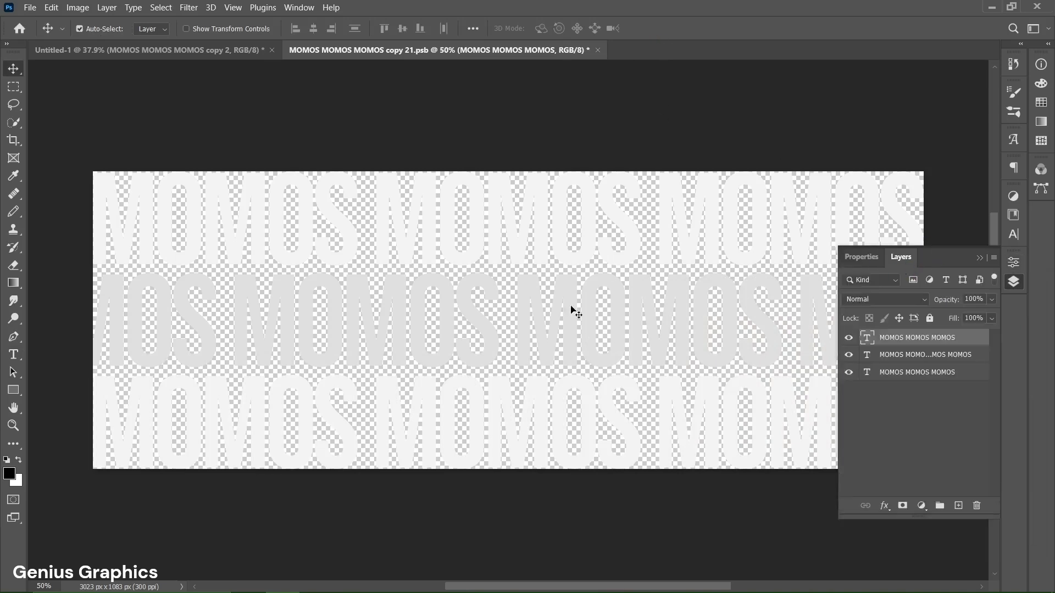
key("ctrl+s")
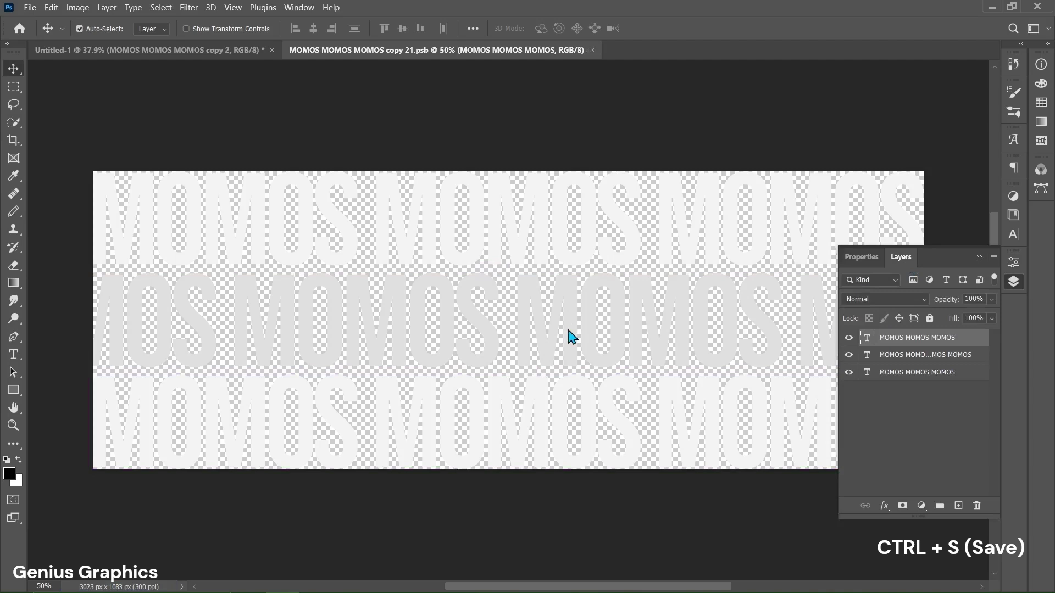
left_click(592, 50)
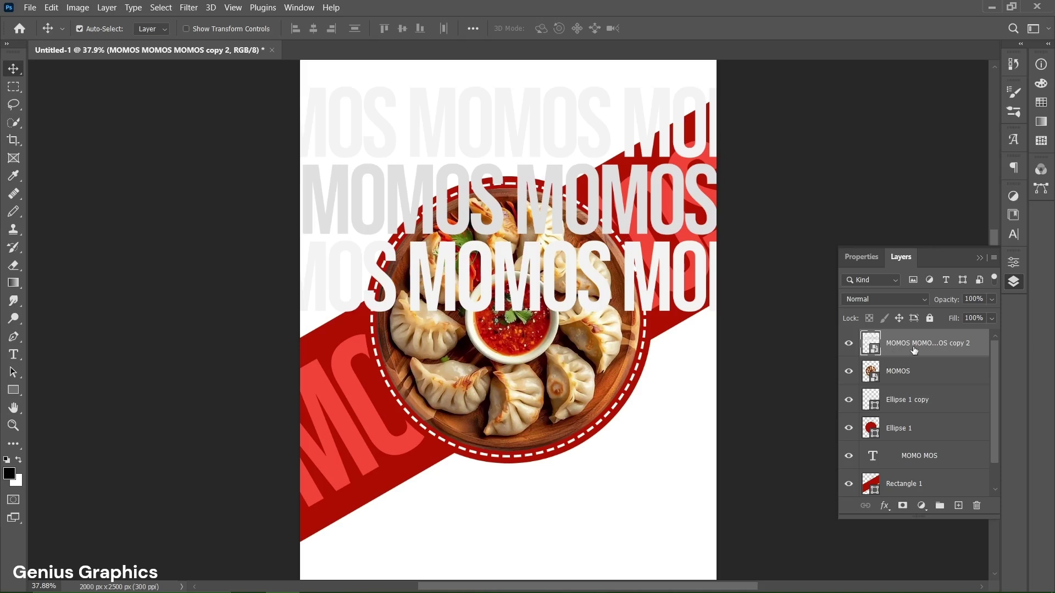
Place the MOMOS pattern smart object directly beneath the Ellipse 1 layer and rotate it to -30°.
left_click_drag(914, 351, 915, 441)
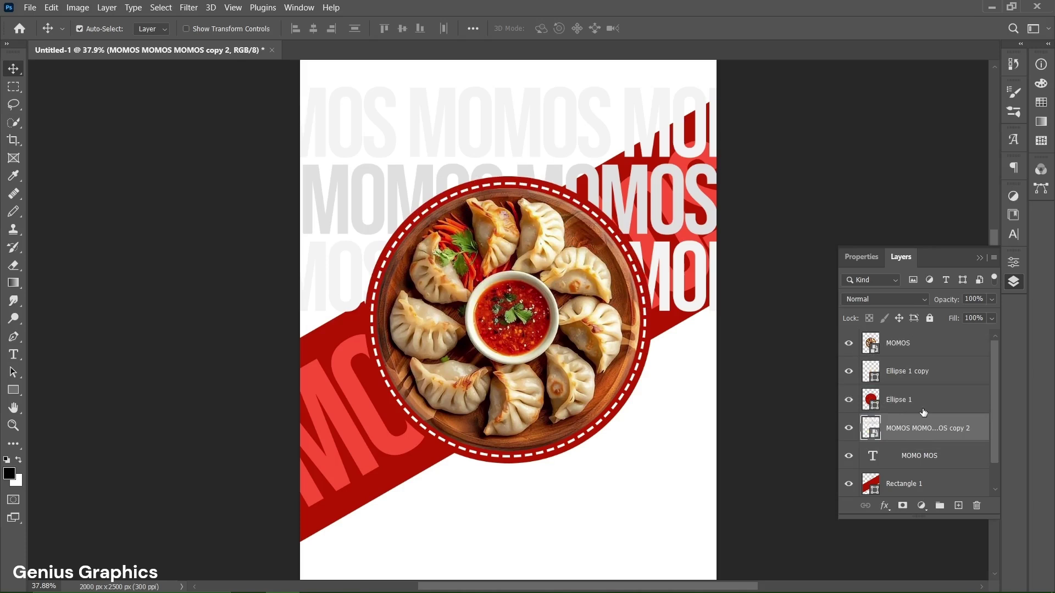
left_click(853, 259)
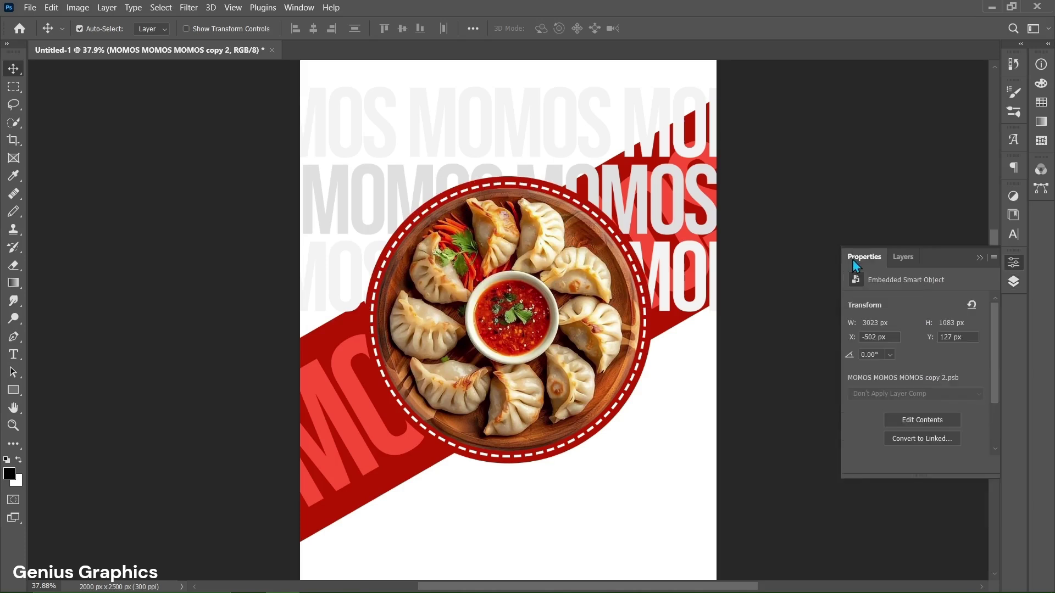
left_click(870, 358)
type("-30")
key("Return")
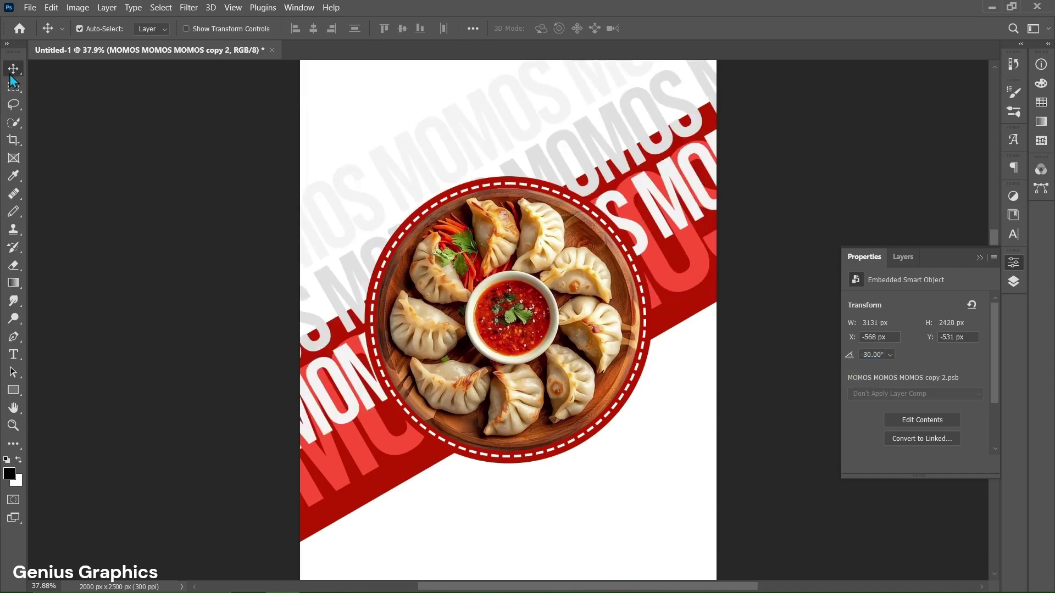
Move the rotated MOMOS pattern up so it fills the white area above the red band.
left_click_drag(466, 147, 393, 69)
scroll(407, 161, "down", 1)
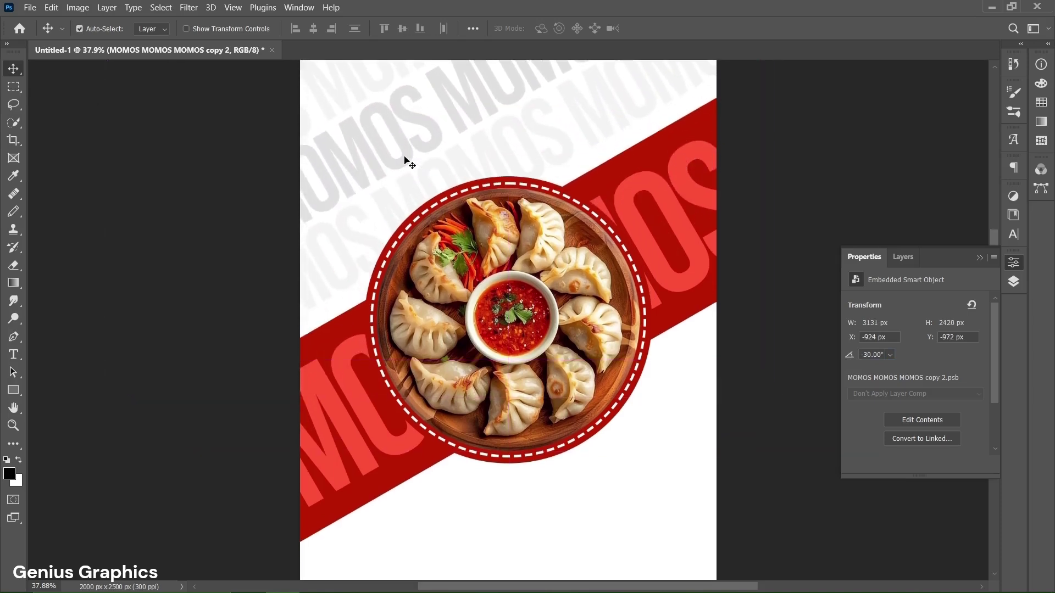
left_click_drag(407, 161, 416, 168)
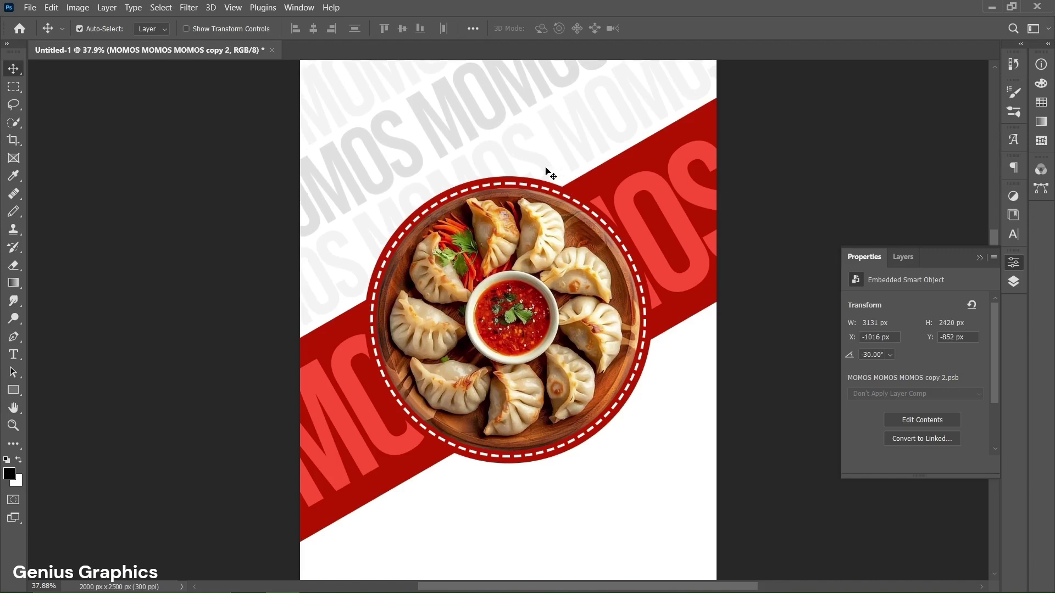
Duplicate the rotated MOMOS pattern and position the copy in the white area below the red band.
left_click(904, 258)
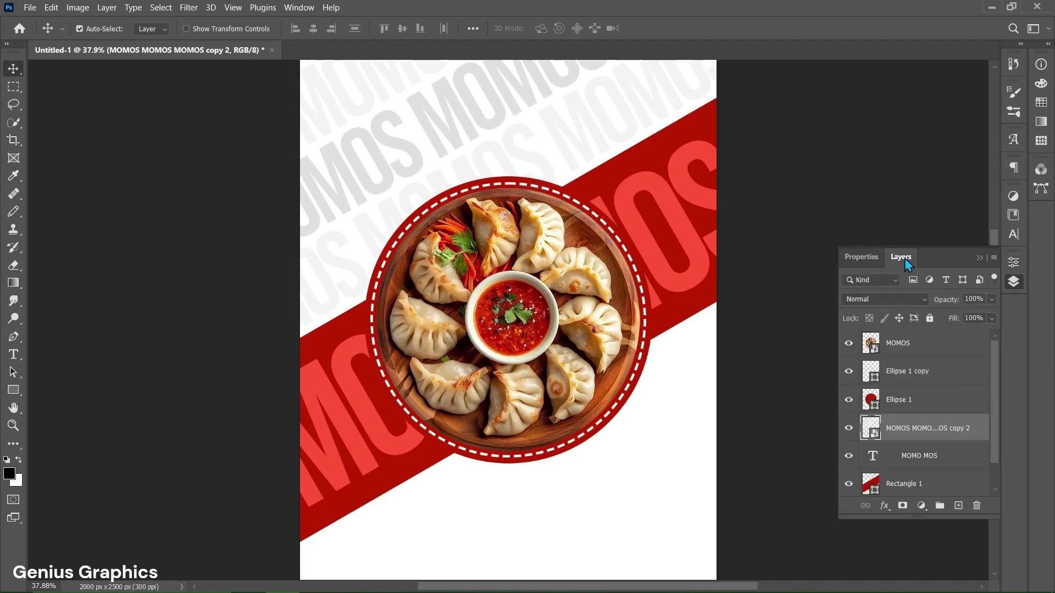
left_click_drag(548, 170, 654, 494)
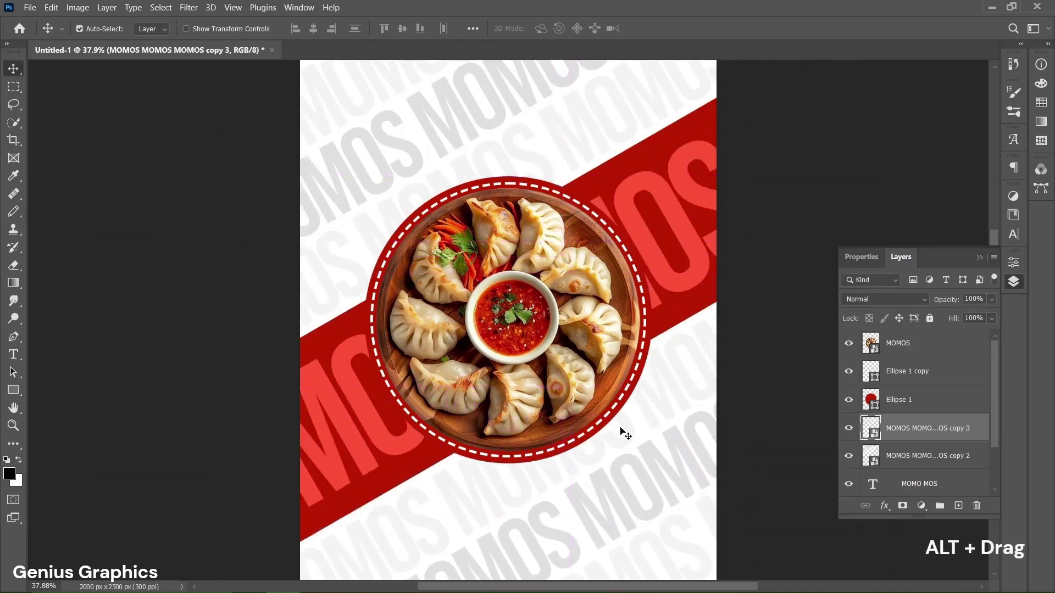
left_click_drag(623, 432, 440, 509)
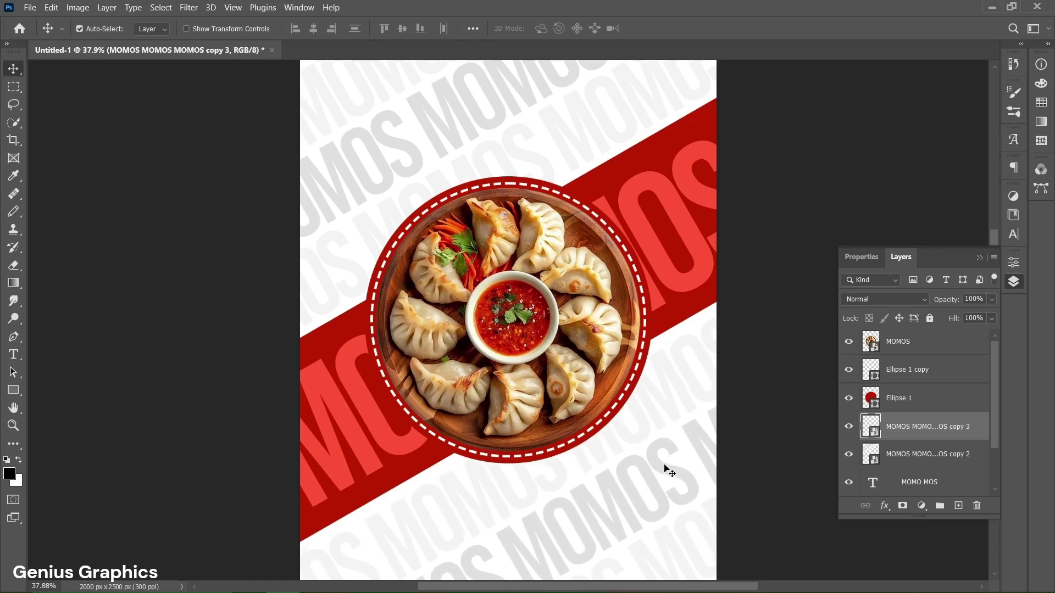
left_click_drag(666, 471, 670, 454)
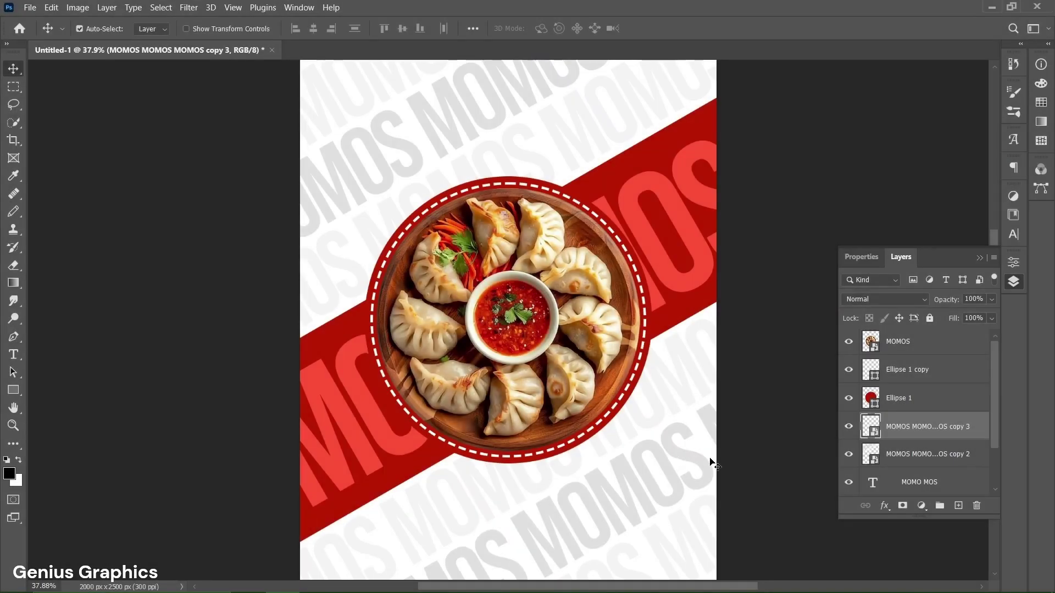
Select the MOMOS plate layer and add a guide layout with margins of 75 px top, left and right and 50 px bottom.
left_click(915, 343)
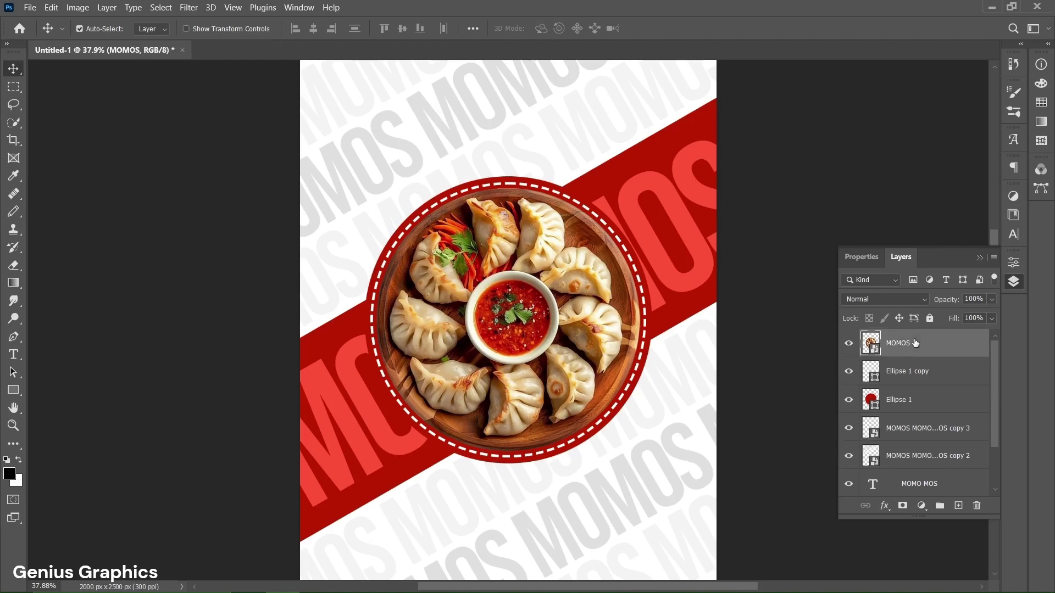
left_click(234, 8)
mouse_move(250, 349)
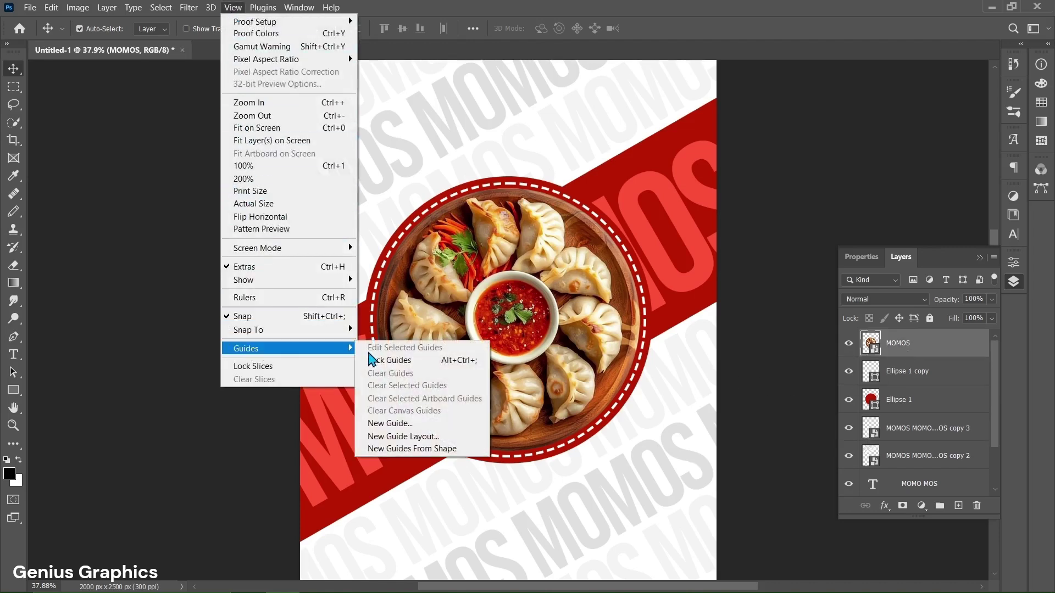
left_click(397, 437)
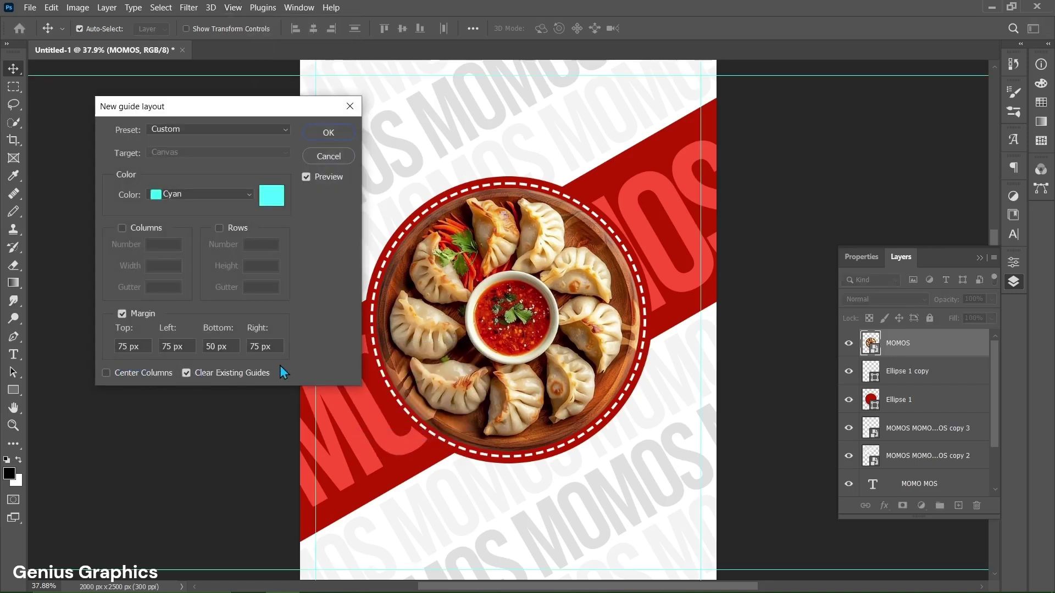
left_click(319, 133)
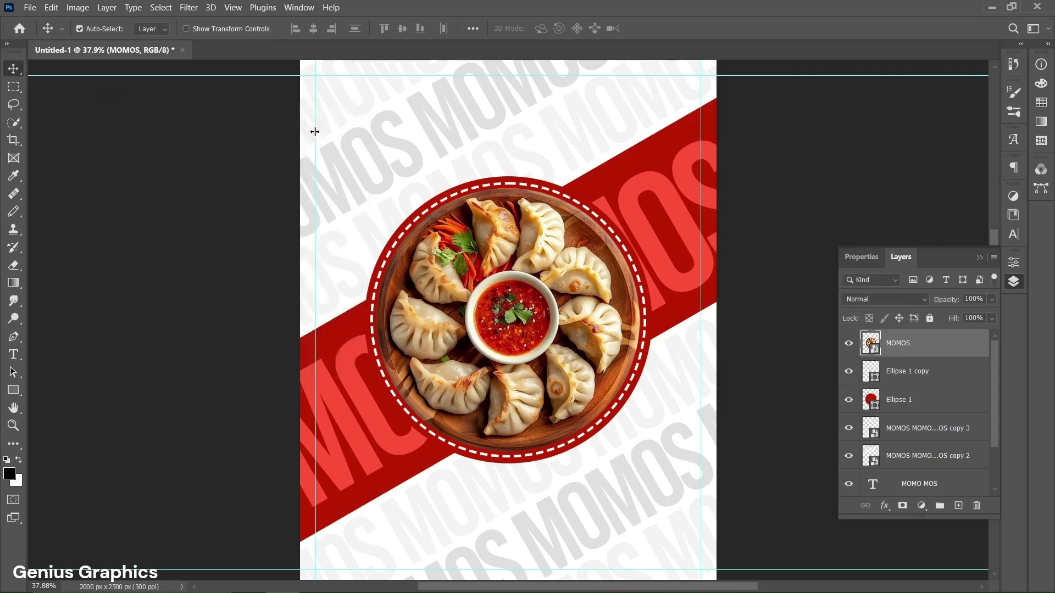
Create a new placeholder text layer above the plate and set its font to Santa Catalina Regular.
left_click(14, 355)
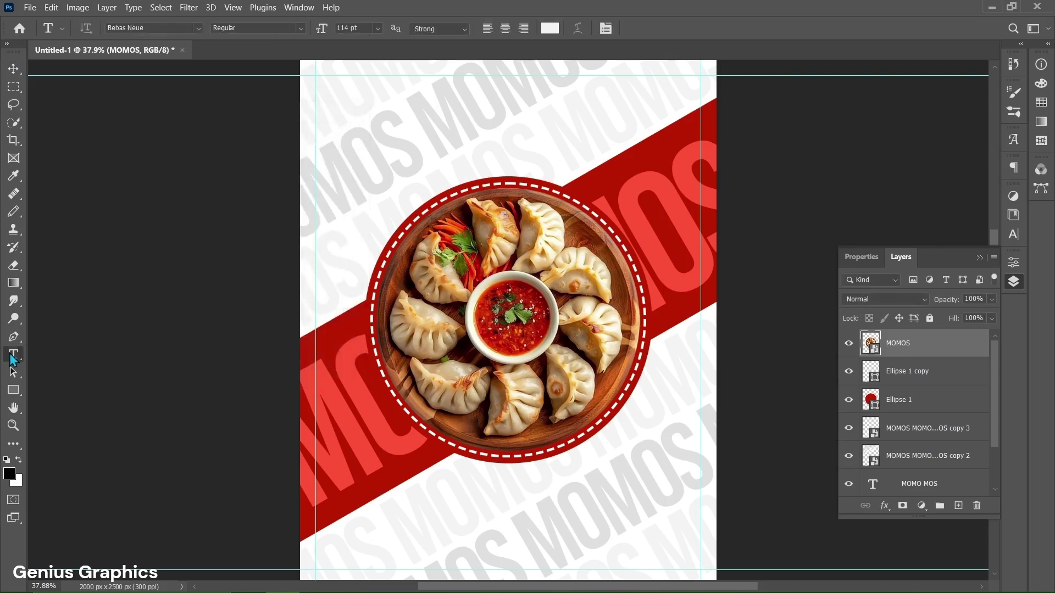
left_click(359, 129)
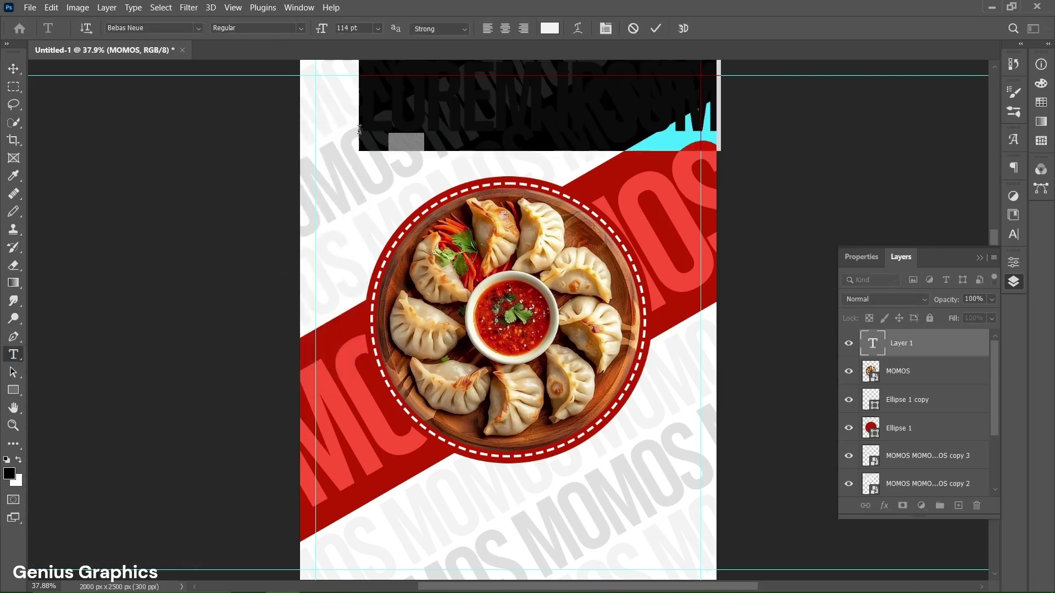
left_click(852, 258)
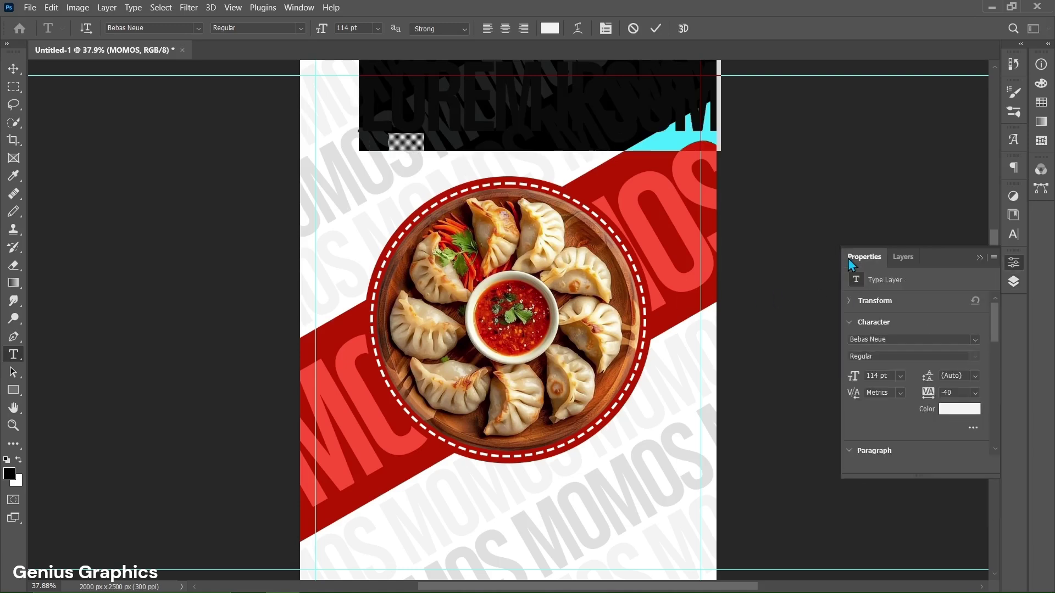
left_click(973, 339)
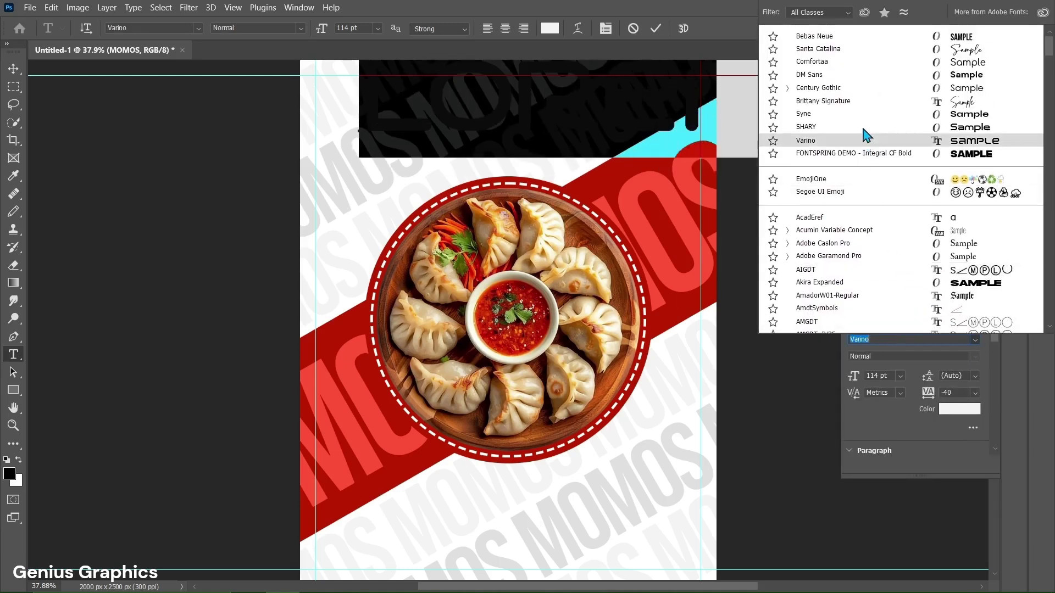
left_click(856, 54)
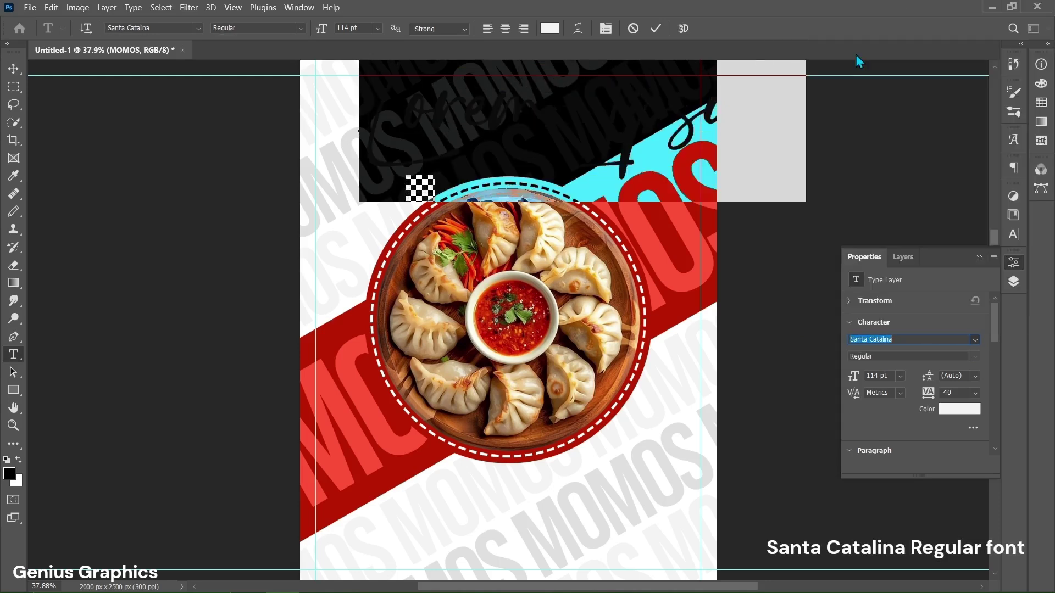
Set the placeholder text's size to 55 pt and its color to brown #632605.
left_click(874, 376)
type("55")
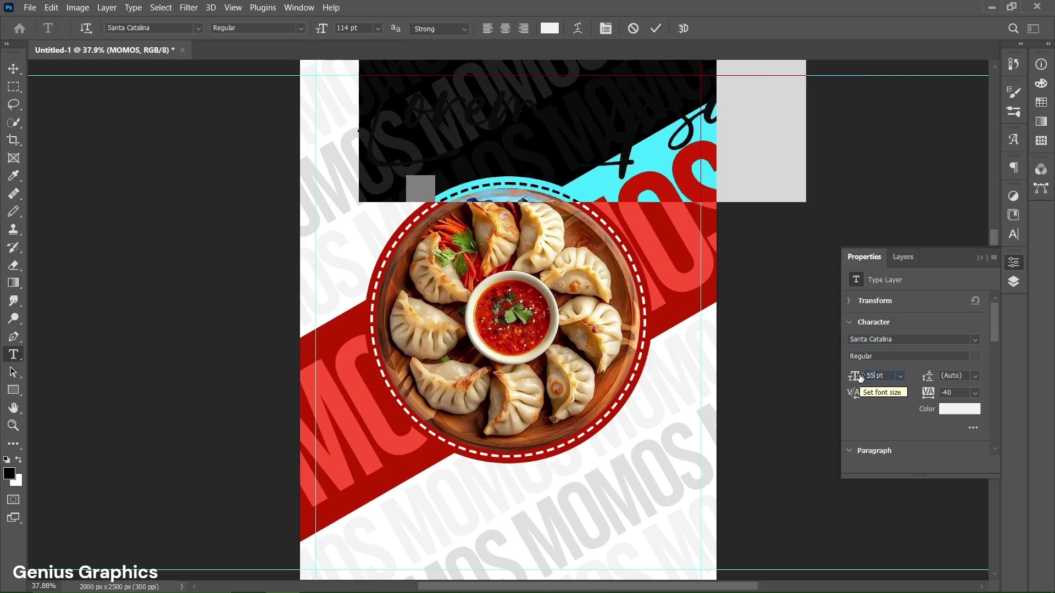
key("Return")
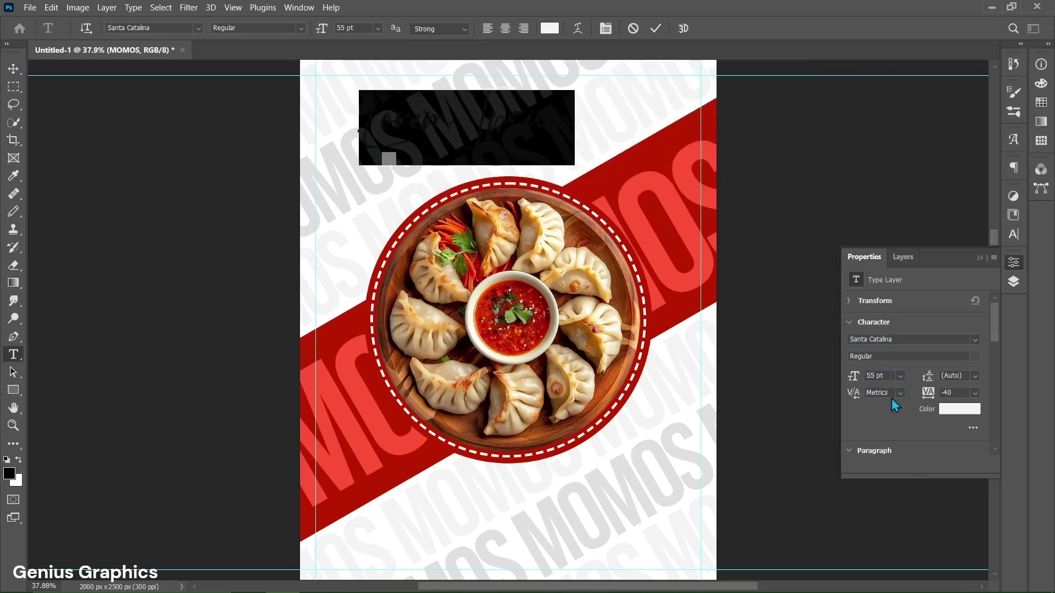
left_click(955, 411)
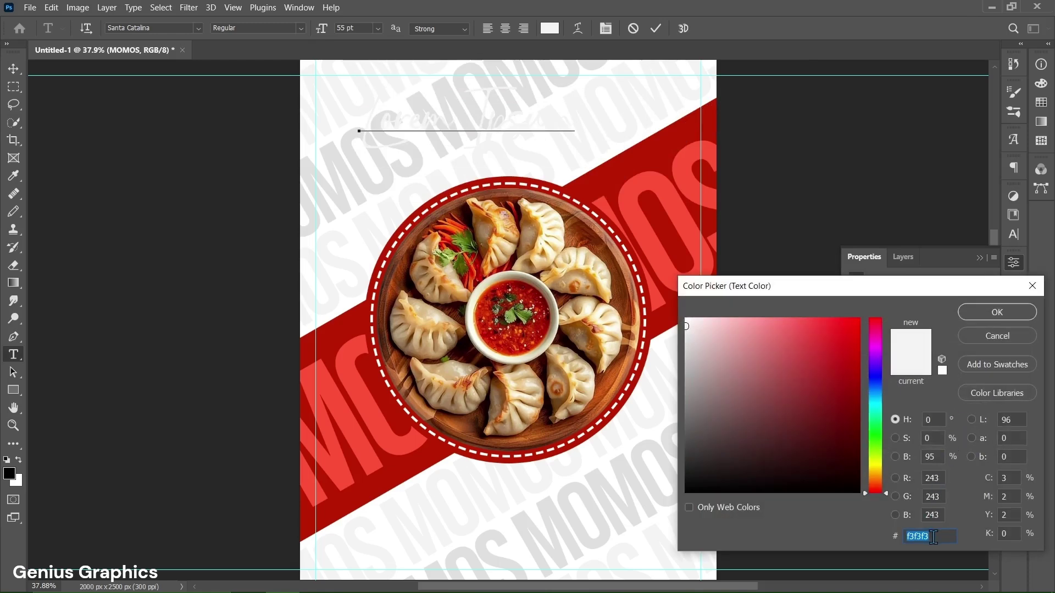
type("632605")
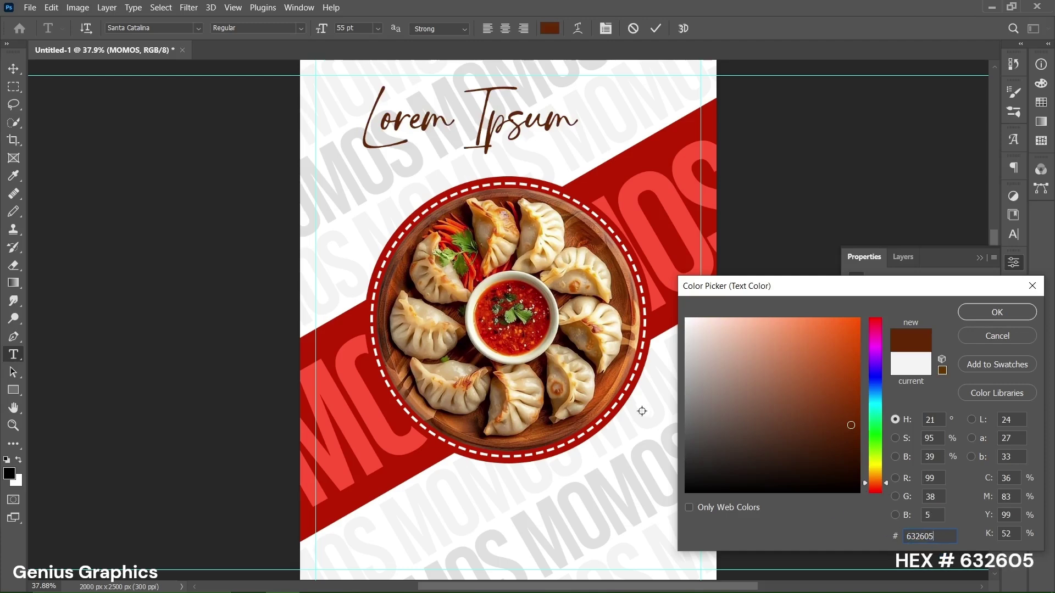
left_click(1014, 314)
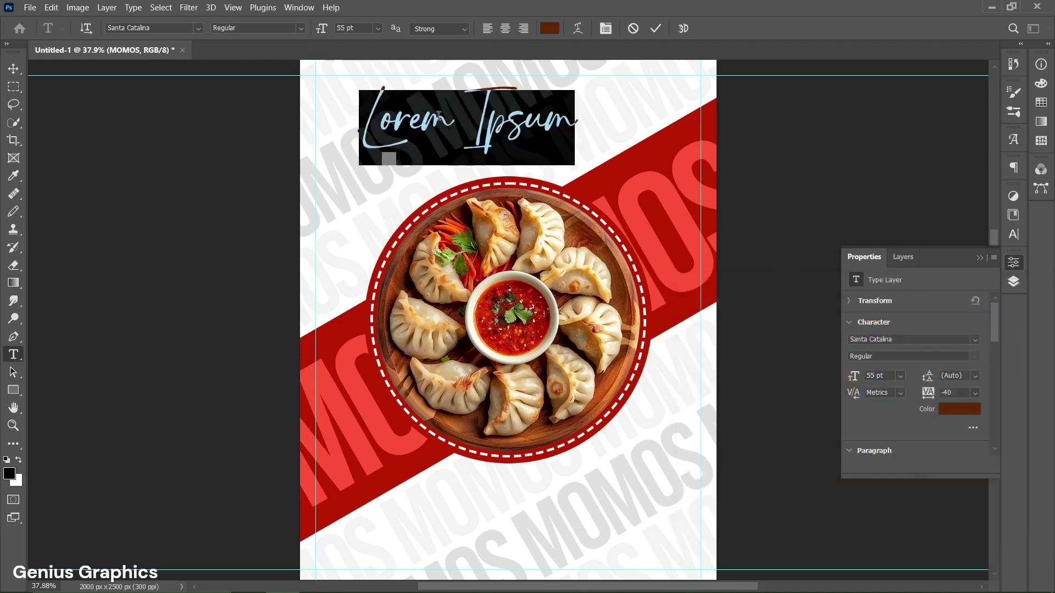
Replace the placeholder text with "Delicious" and move it to the poster's upper-left corner, inside the margin guides.
type("De")
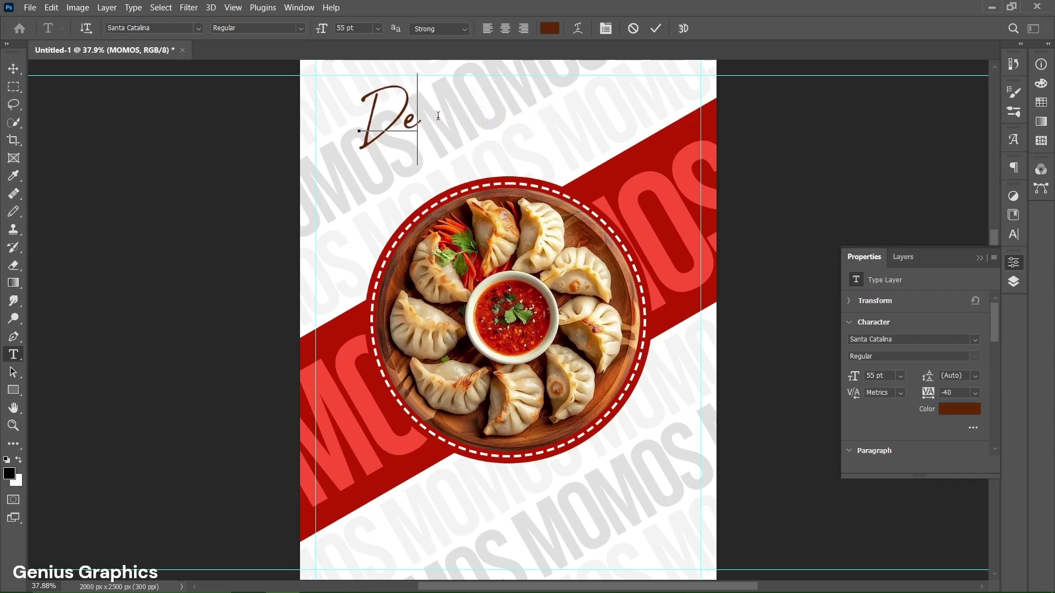
type("licious")
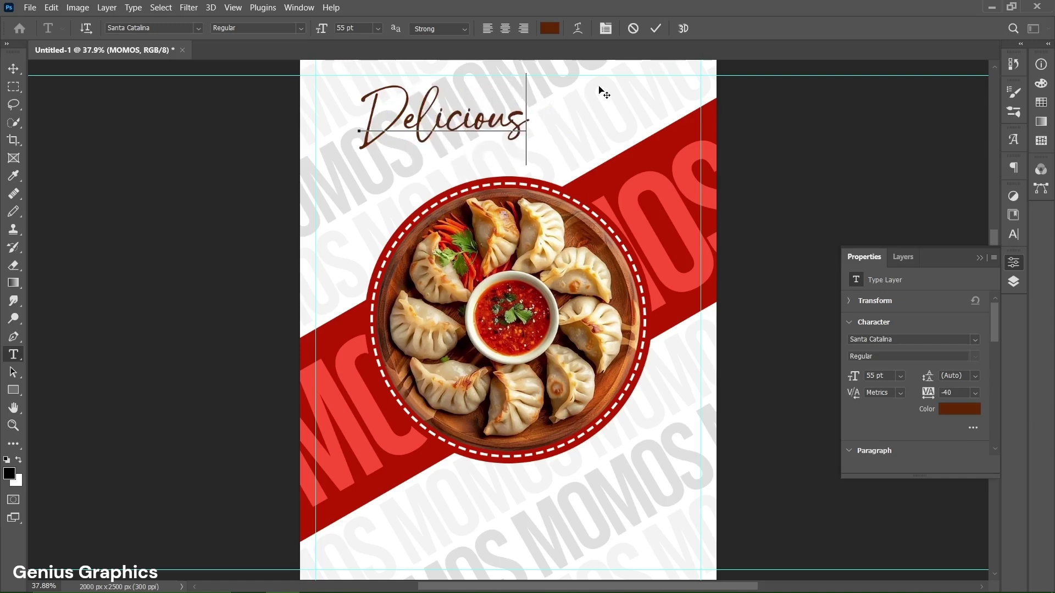
left_click(652, 32)
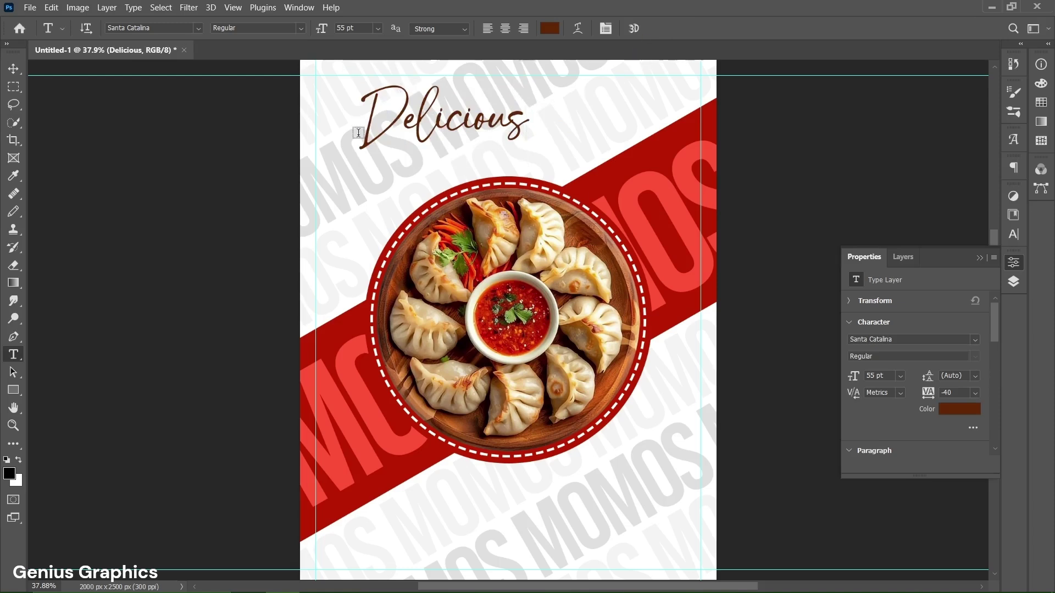
left_click(14, 70)
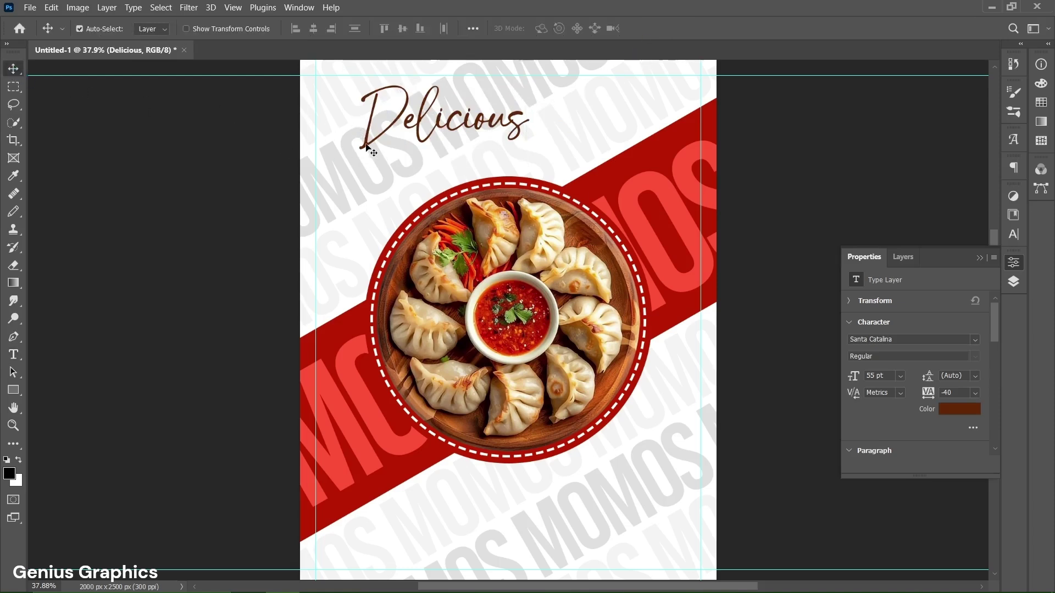
left_click_drag(367, 147, 325, 138)
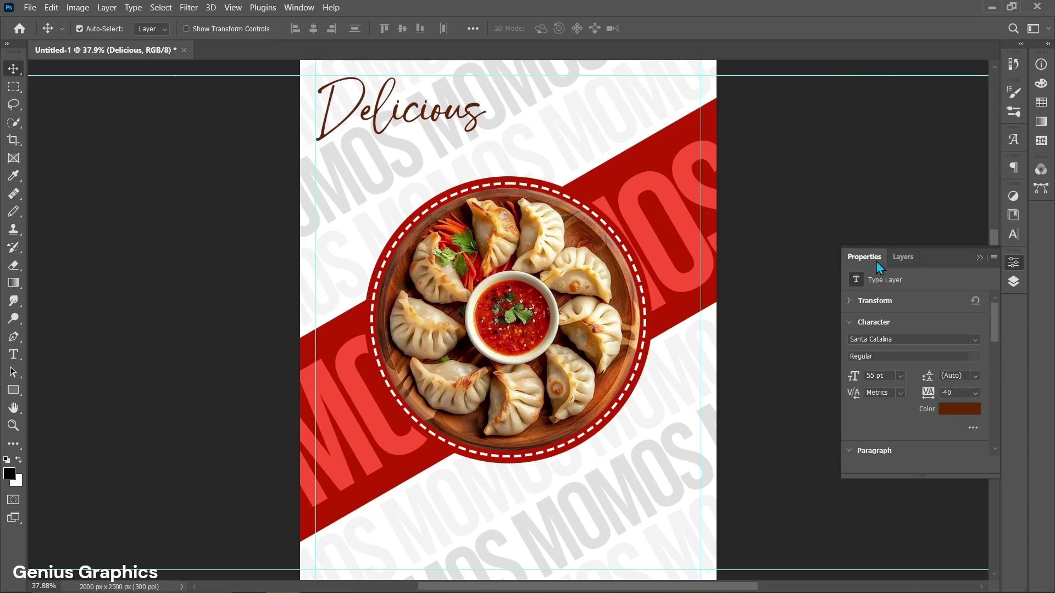
Duplicate the Delicious text, place the copy directly beneath it, and delete the surplus duplicate layer.
left_click(901, 257)
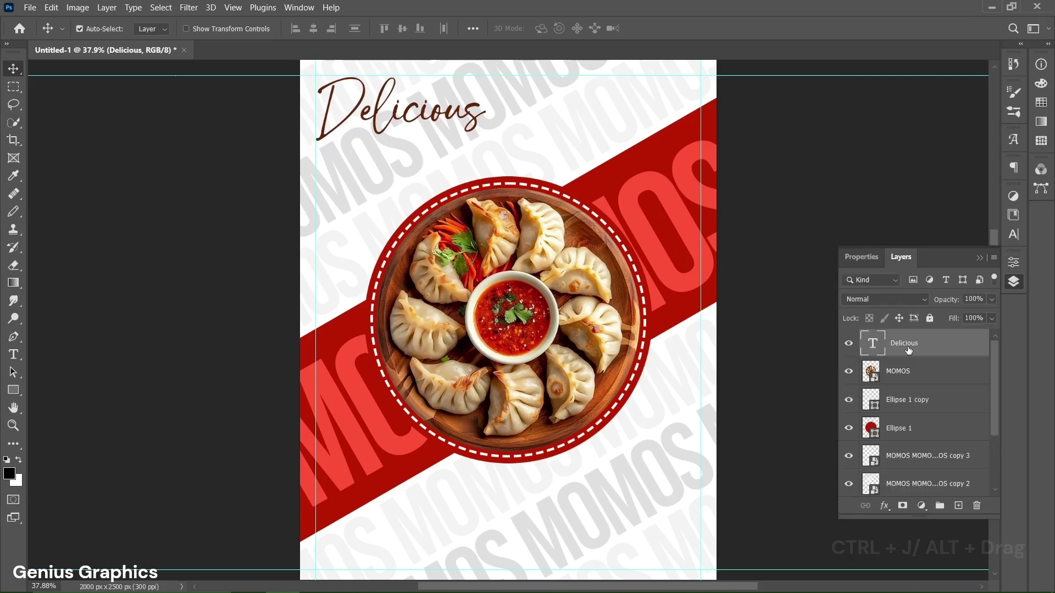
key("ctrl+j")
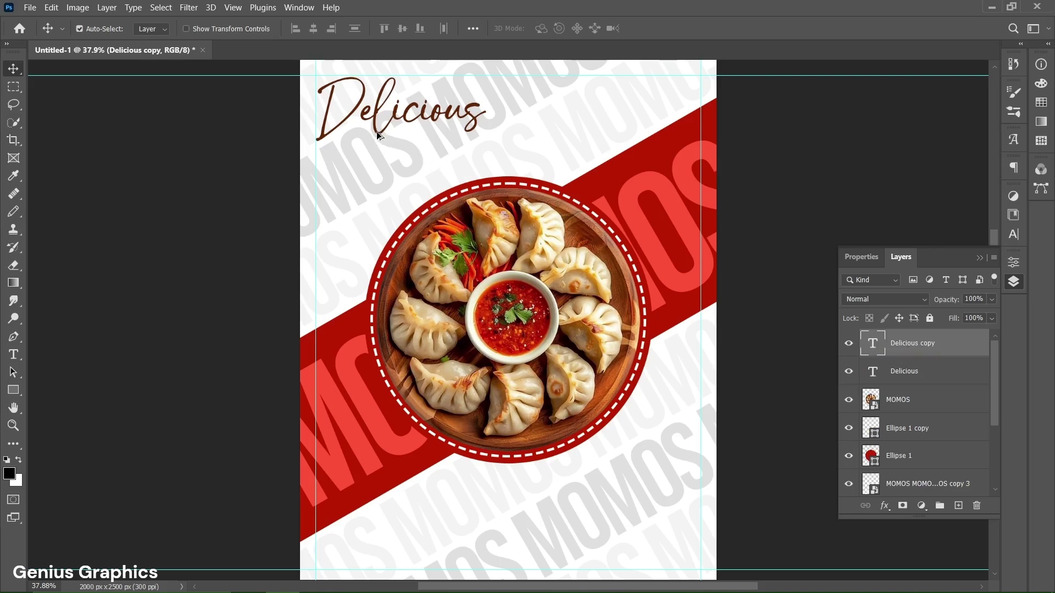
left_click_drag(378, 137, 380, 192)
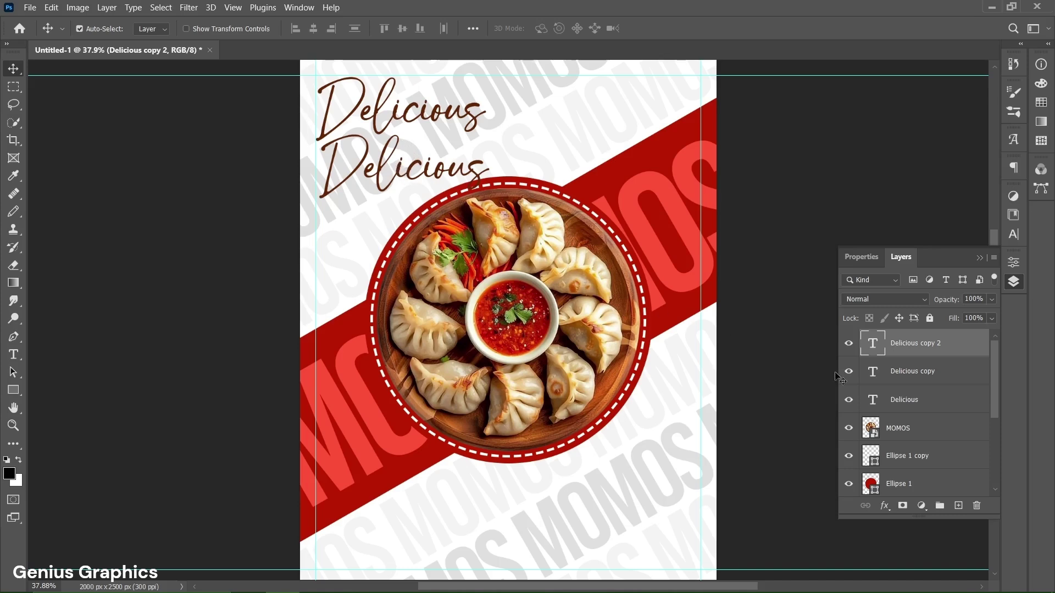
left_click(935, 380)
key("Delete")
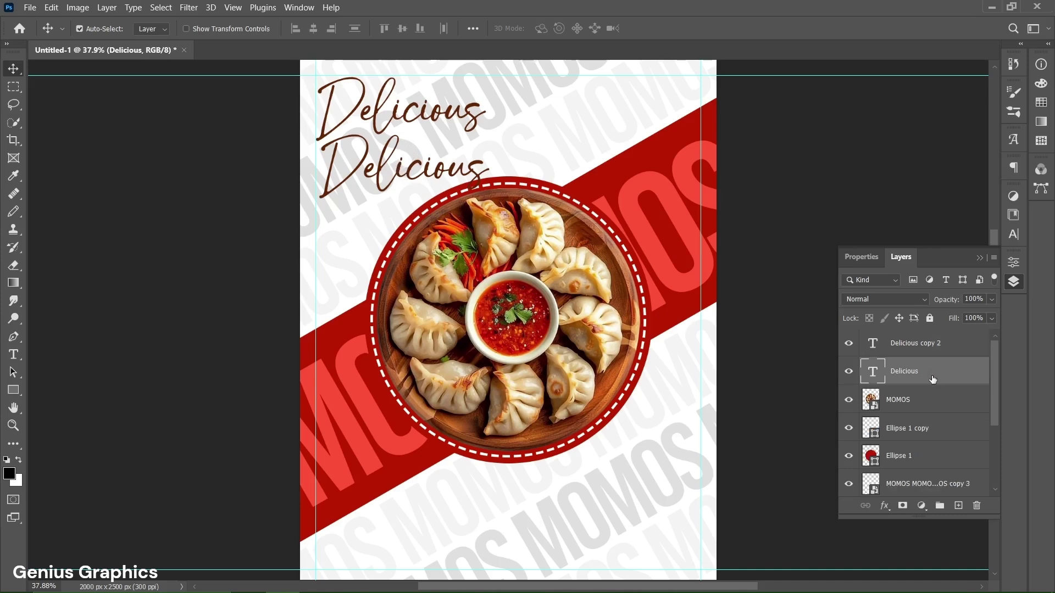
left_click(908, 351)
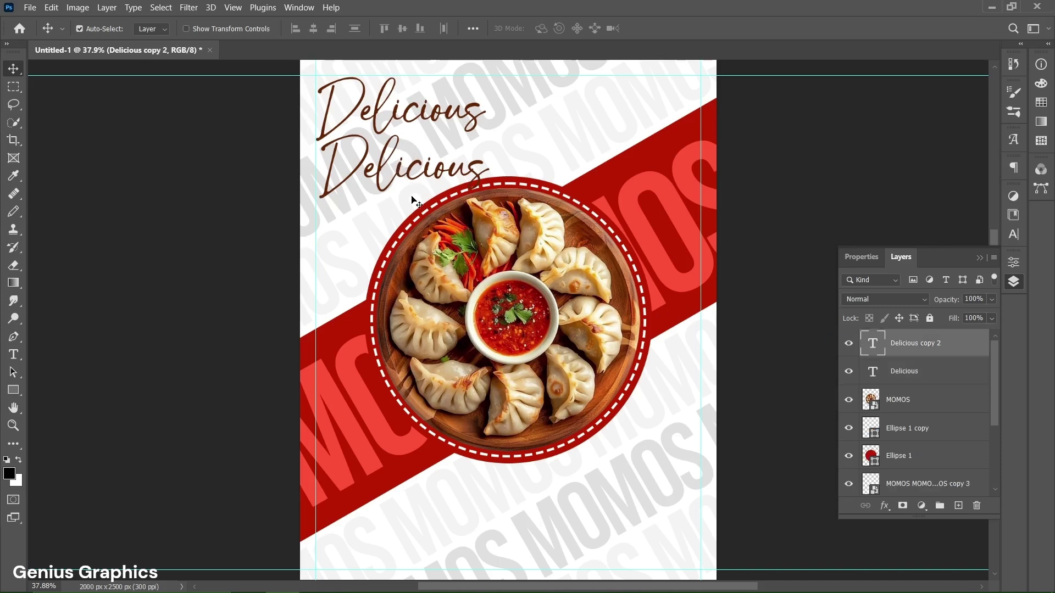
Change the lower Delicious text to Bebas Neue Regular at 54 pt.
double_click(378, 177)
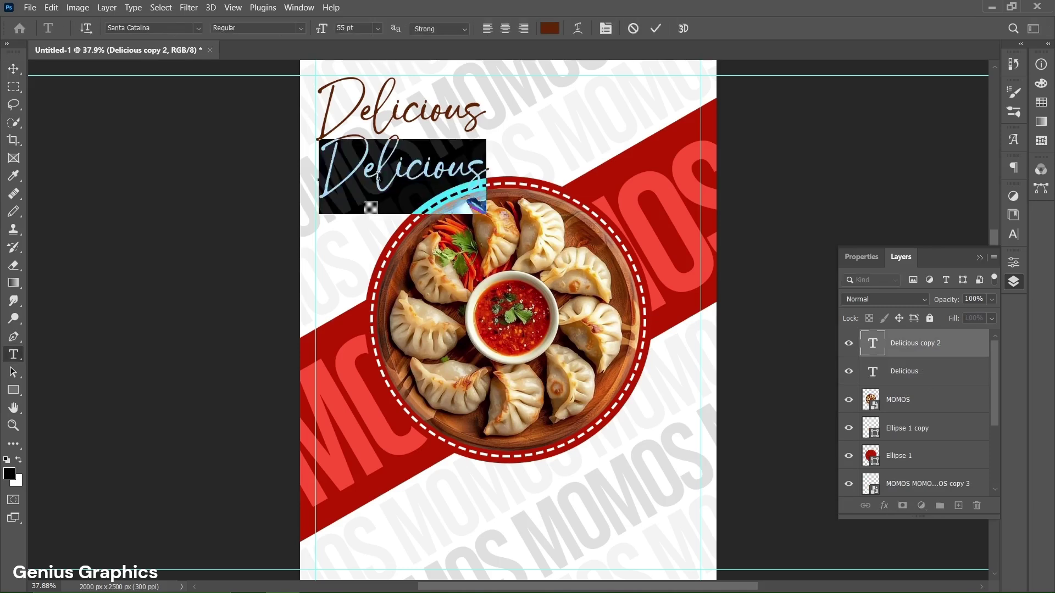
left_click(863, 258)
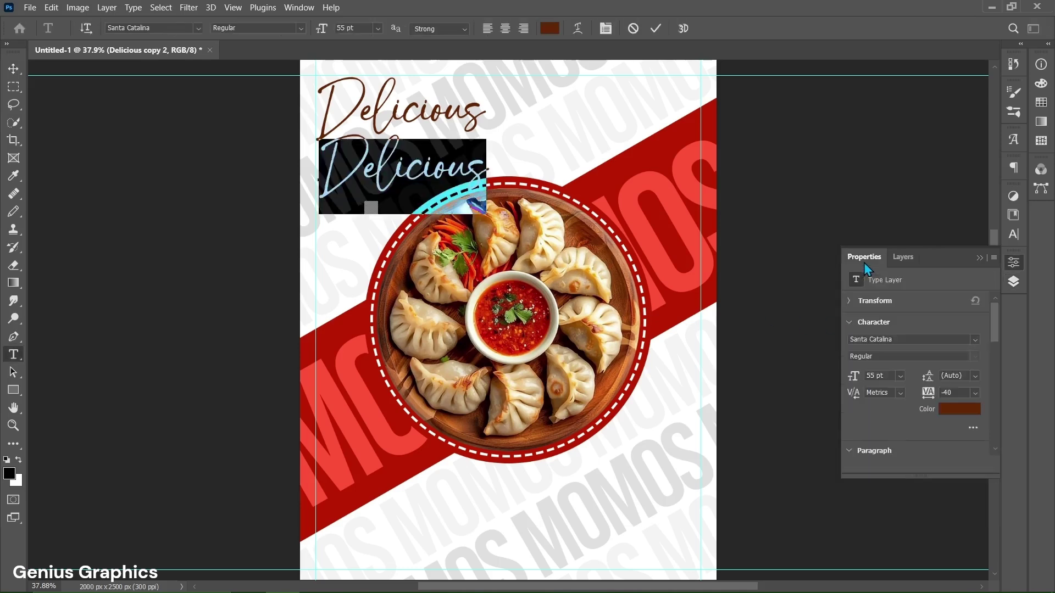
left_click(976, 340)
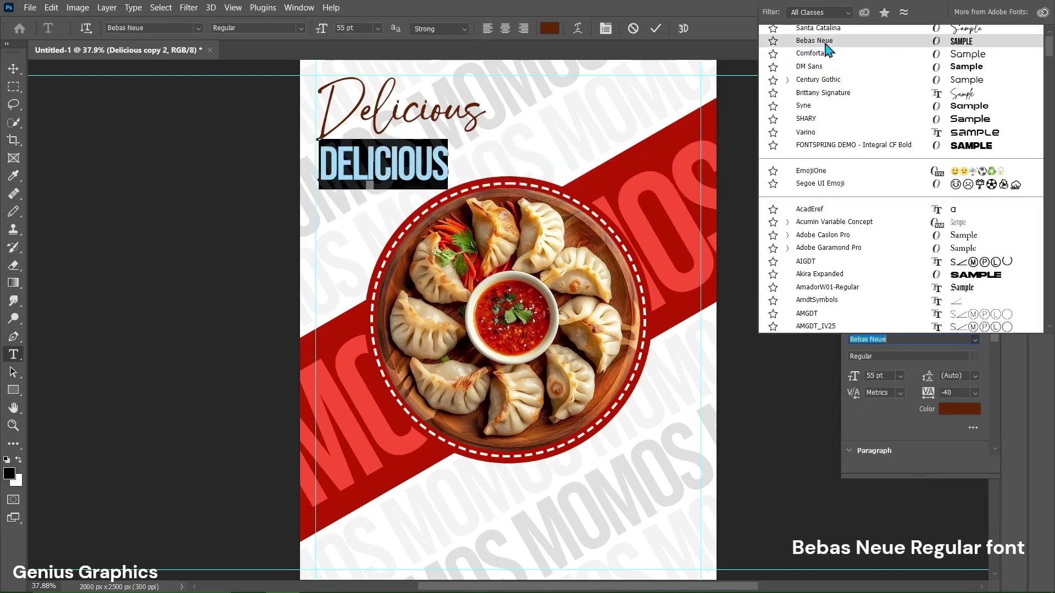
left_click(824, 41)
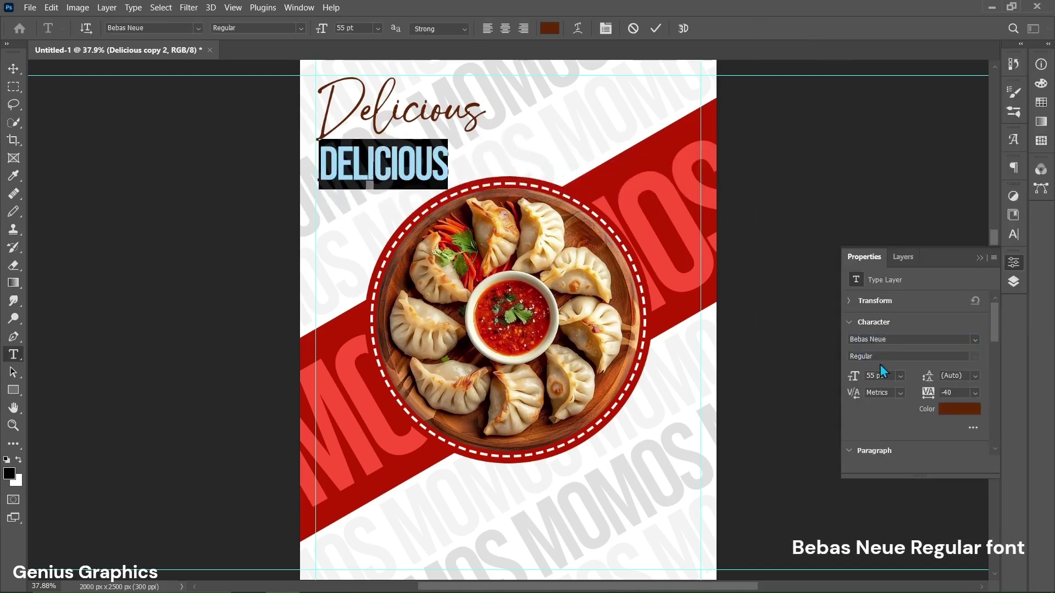
double_click(871, 376)
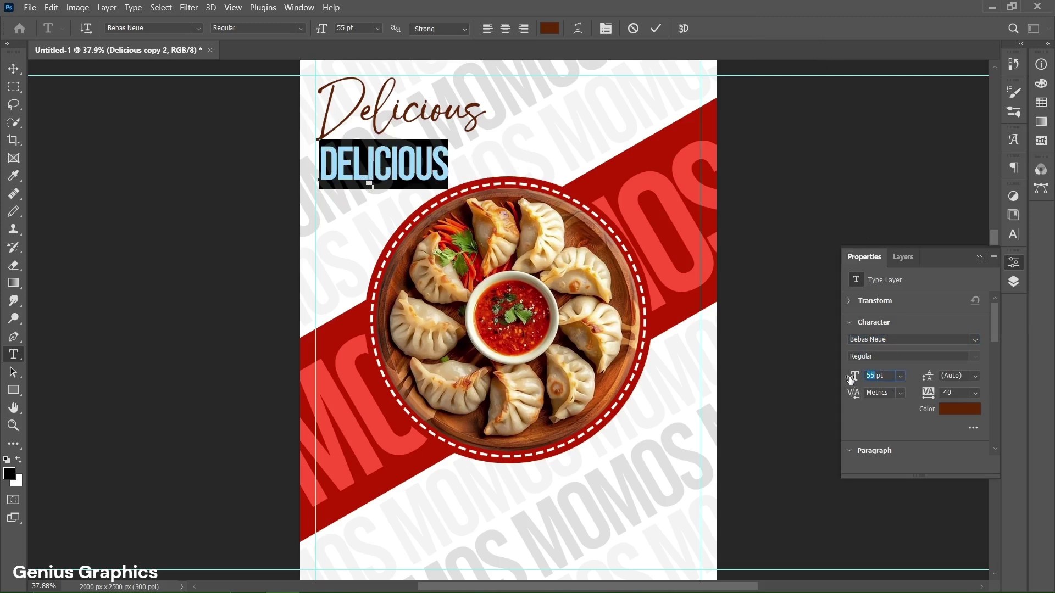
type("54")
Recolor the lower text with the band's red, #ba1a01, and replace its wording with "MOMOS".
left_click(957, 410)
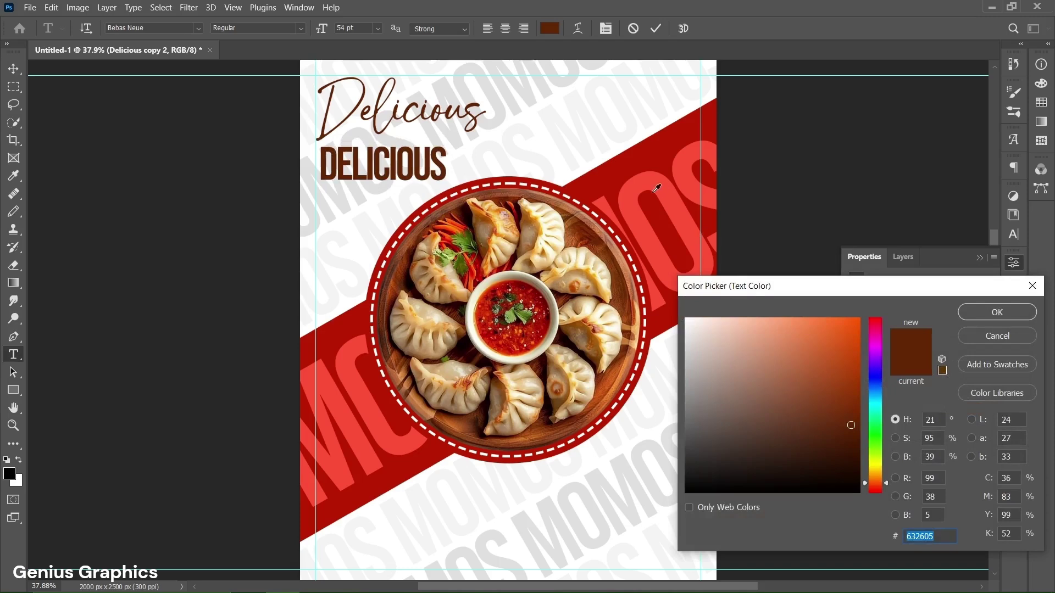
left_click(623, 177)
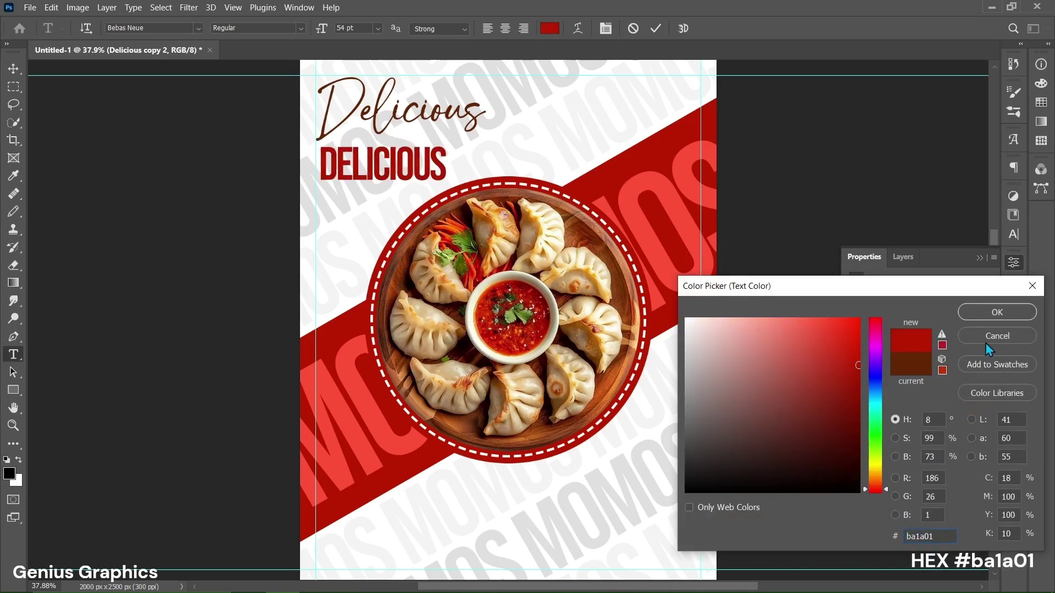
left_click(978, 318)
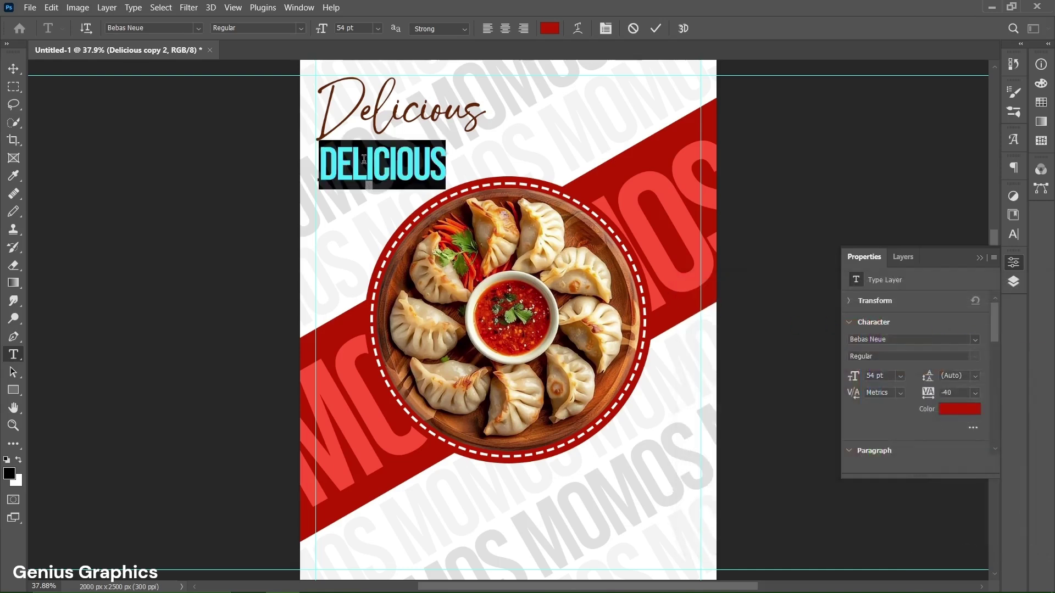
type("MOMOS")
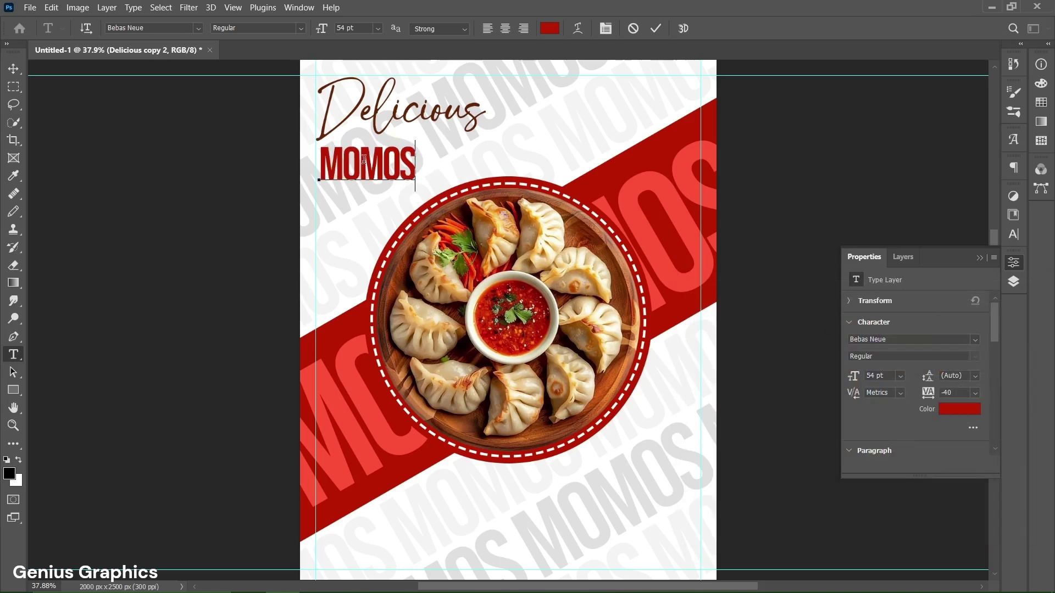
left_click(654, 29)
key("v")
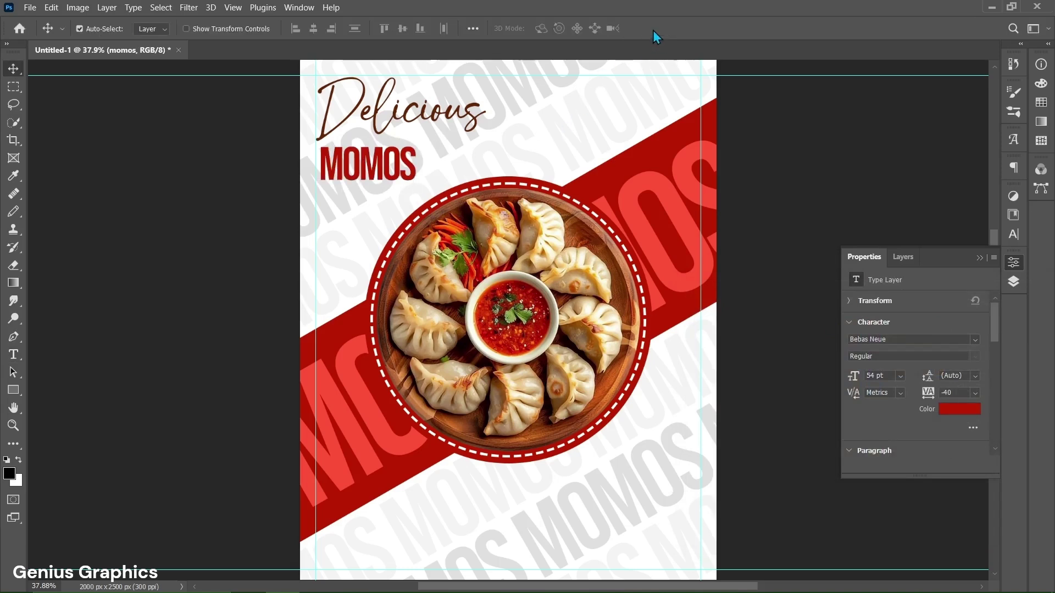
Move the MOMOS heading up and right so it tucks under Delicious, and place its layer below the Delicious layer.
left_click(899, 258)
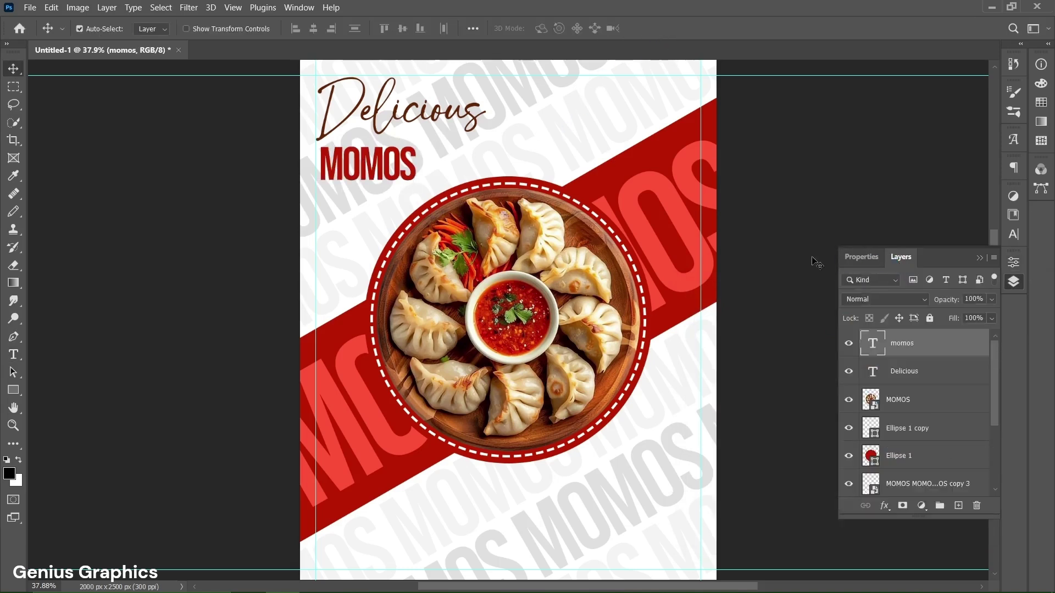
left_click_drag(395, 179, 444, 153)
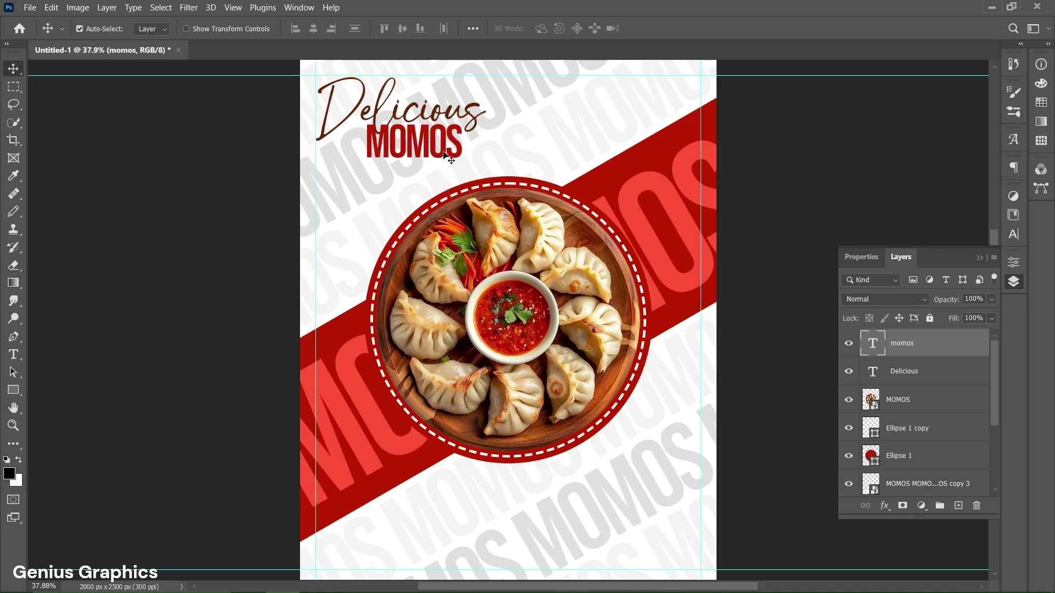
left_click_drag(904, 338, 909, 379)
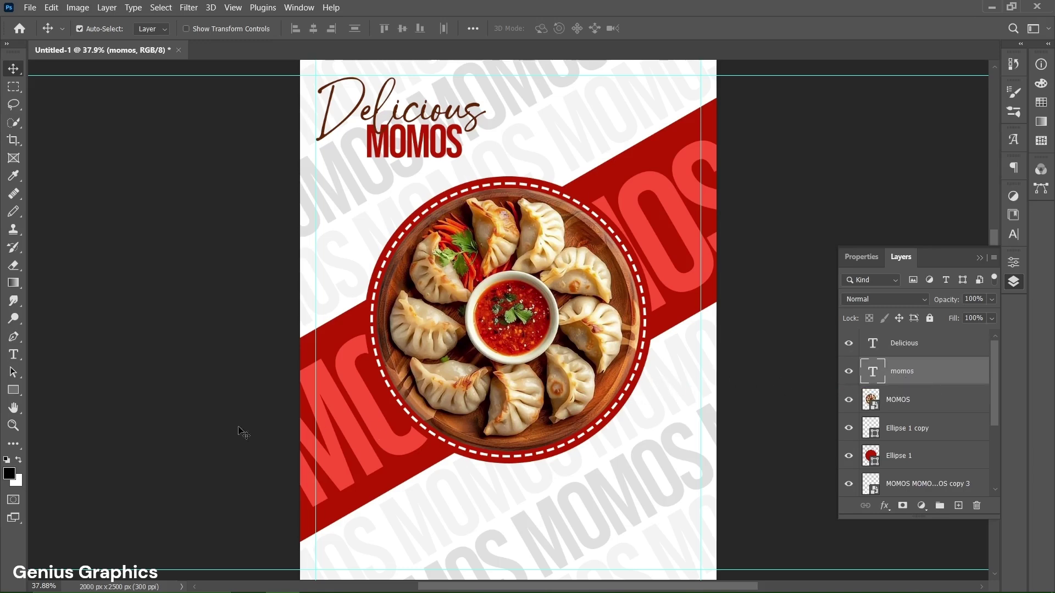
Create a 400 x 130 px rounded rectangle with 65 px corner radii in the white area below the plate.
left_click(14, 390)
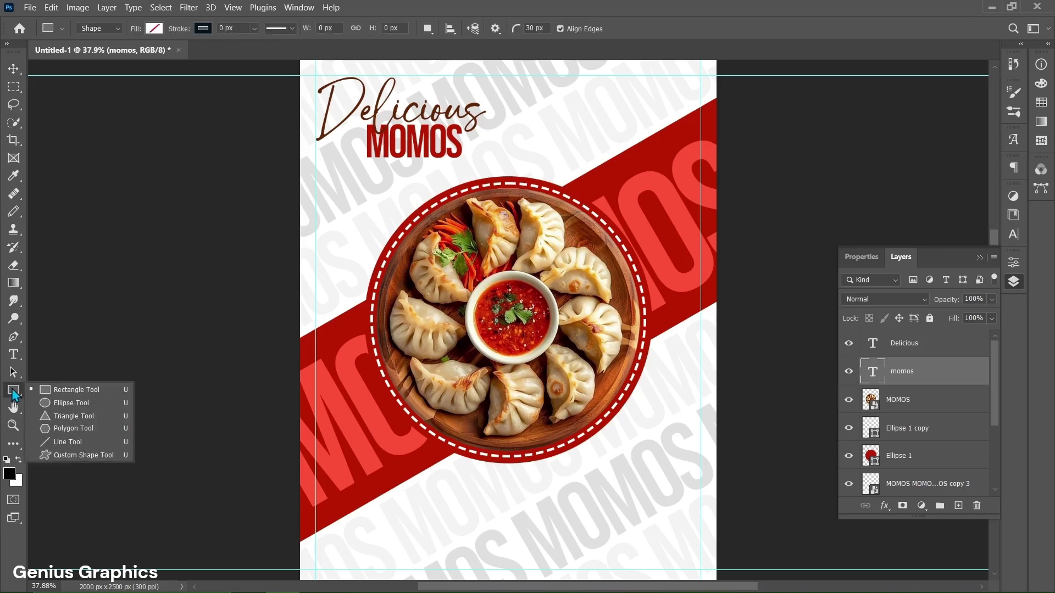
left_click(87, 391)
left_click(559, 493)
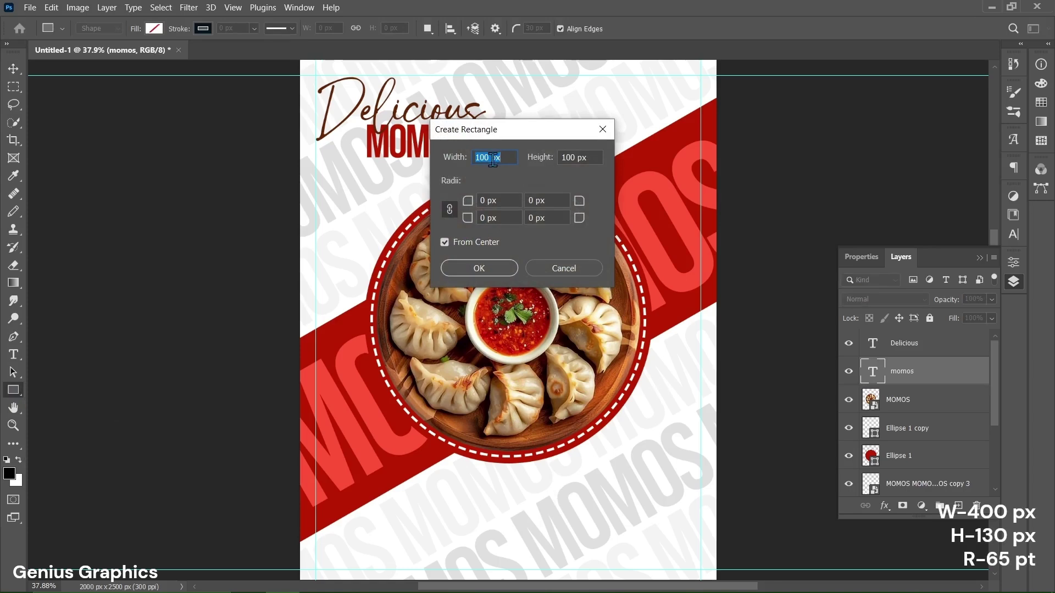
type("400px")
key("Tab")
type("130")
double_click(482, 201)
type("65")
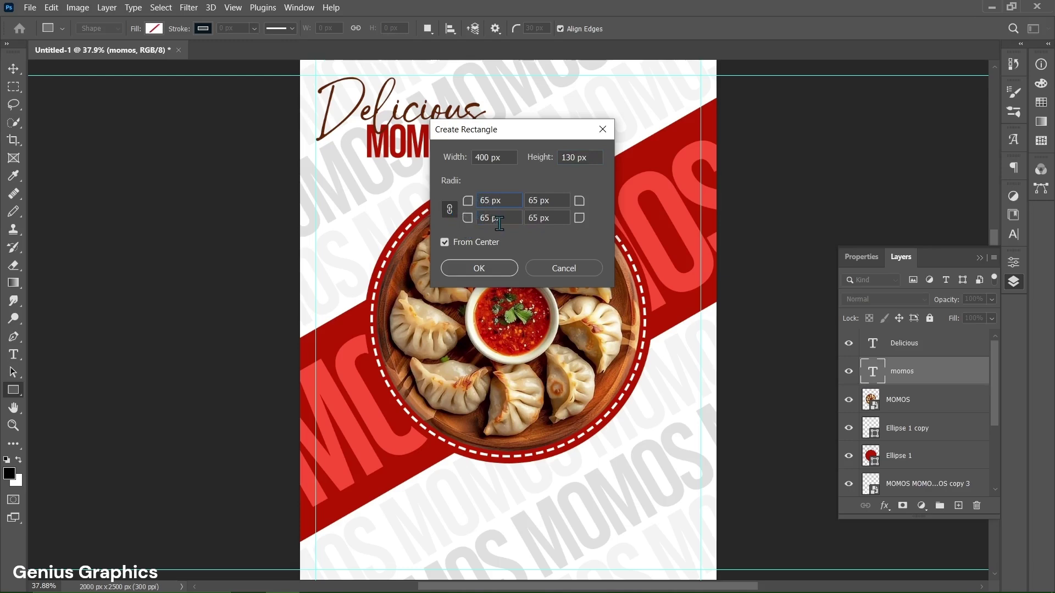
left_click(487, 270)
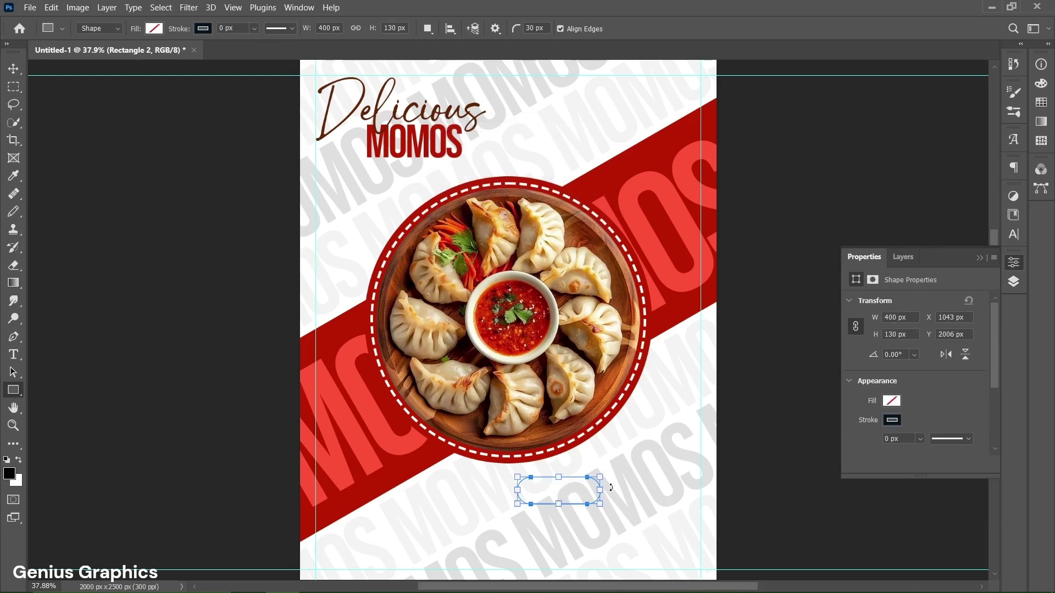
Fill the rounded rectangle below the plate with solid red #ba1a01.
left_click(891, 403)
left_click(1024, 371)
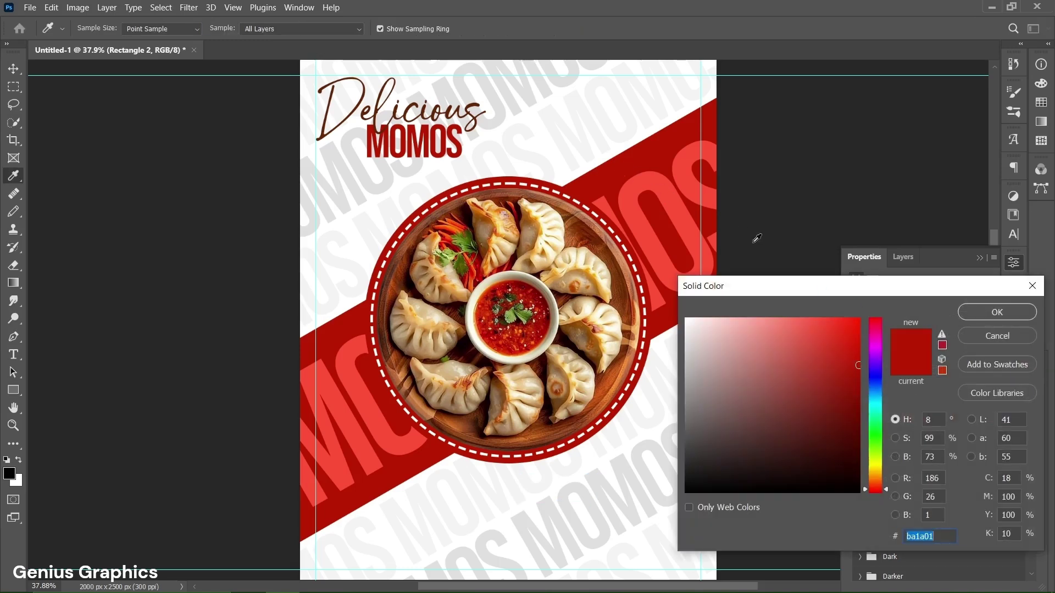
left_click(981, 315)
left_click(980, 317)
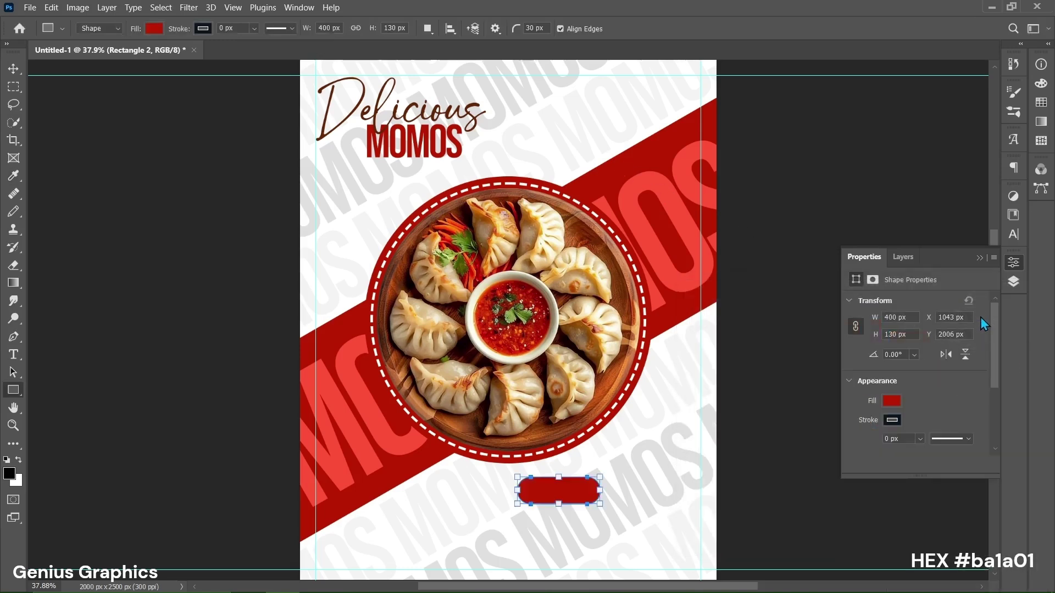
left_click(892, 403)
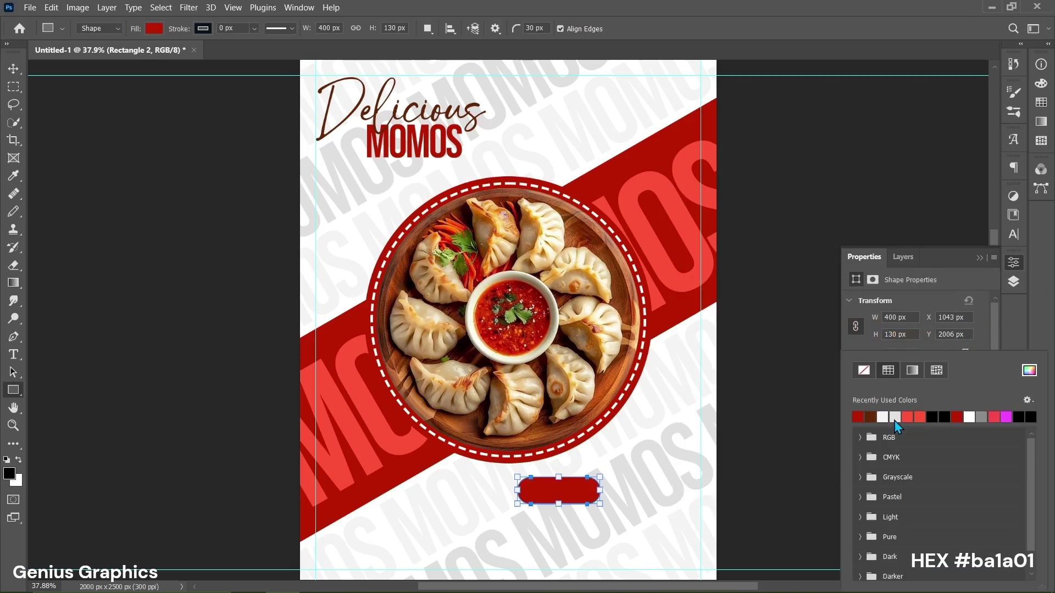
Set the stroke of the rounded rectangle below the plate to none.
left_click(865, 371)
left_click(983, 327)
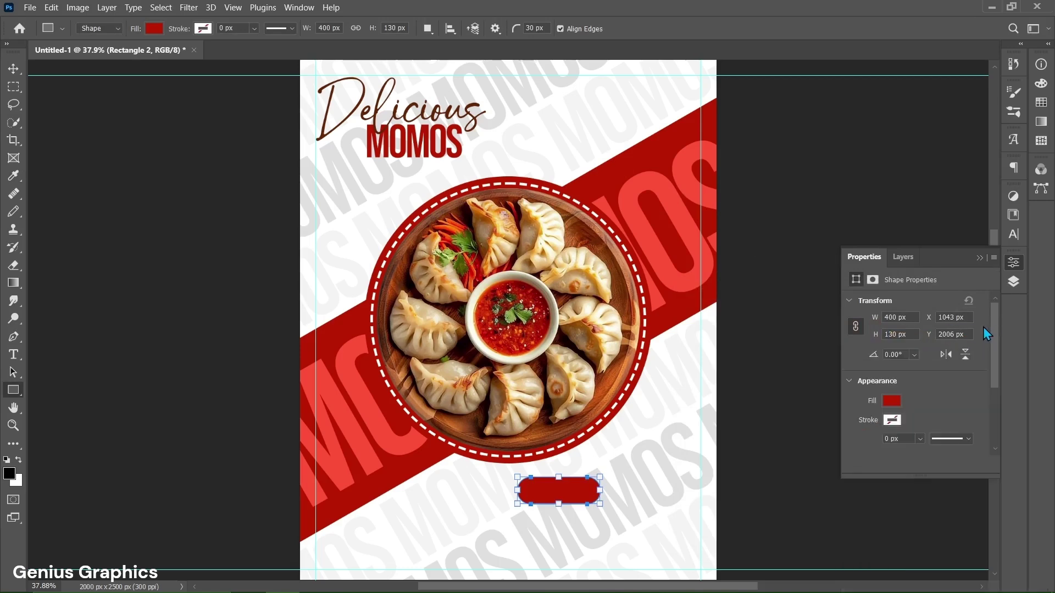
Bring the rounded rectangle's layer to the top of the stack and move the shape against the right margin guide.
left_click(903, 258)
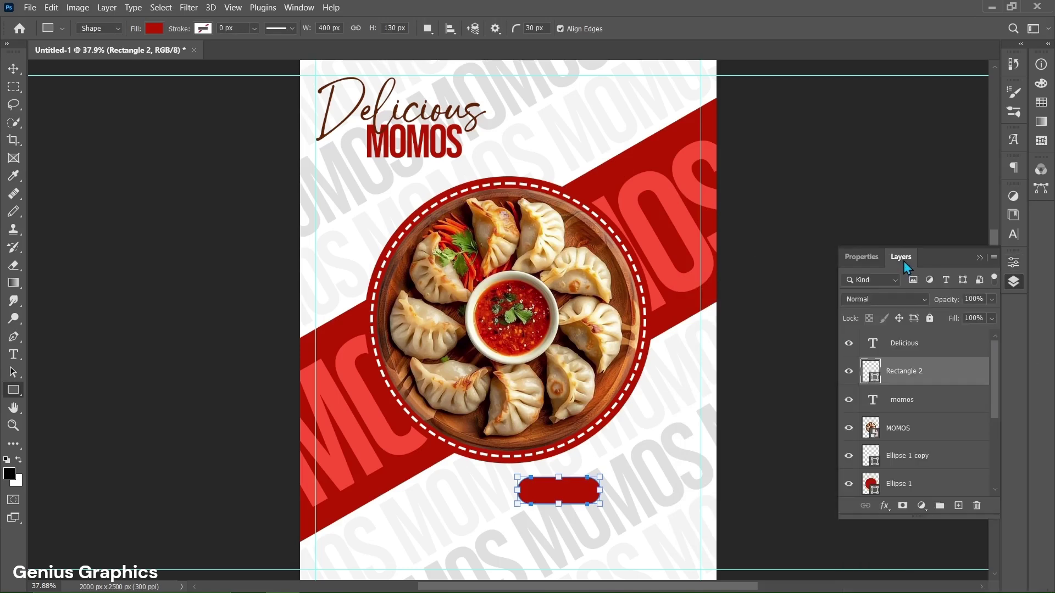
left_click_drag(922, 377, 926, 342)
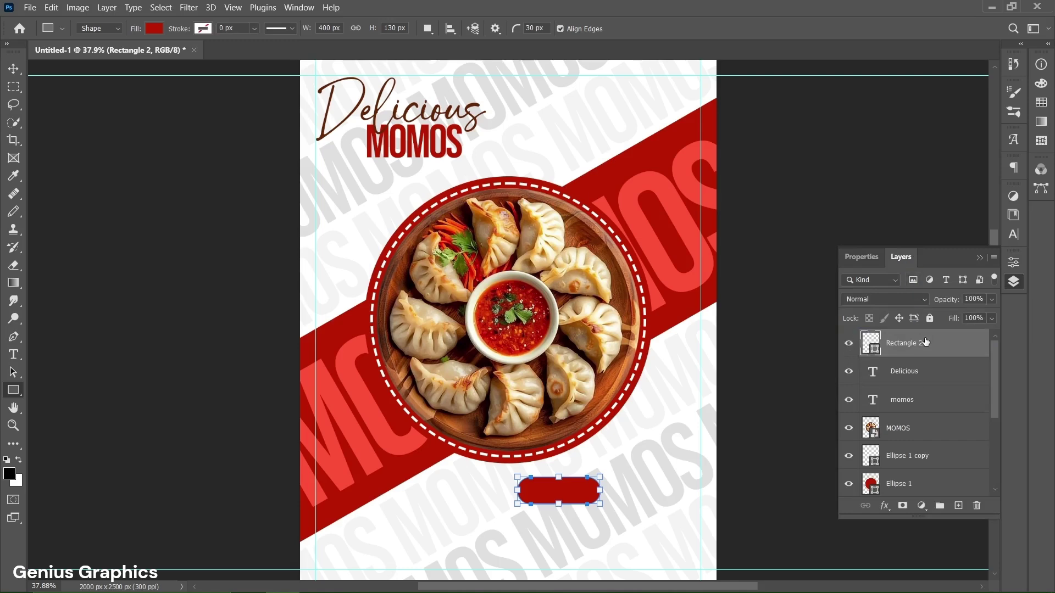
left_click(13, 68)
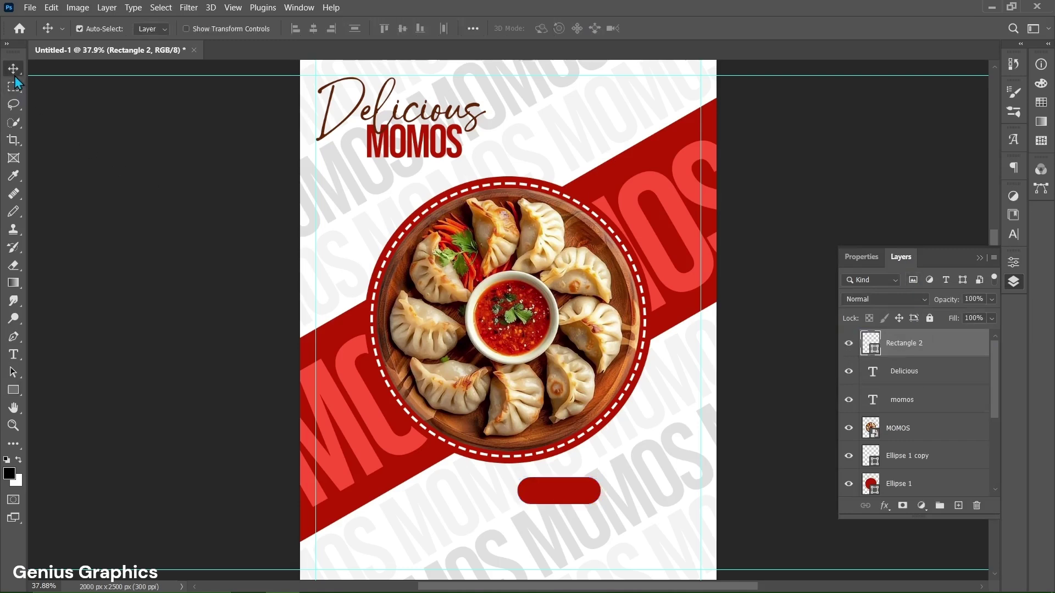
left_click_drag(569, 490, 666, 501)
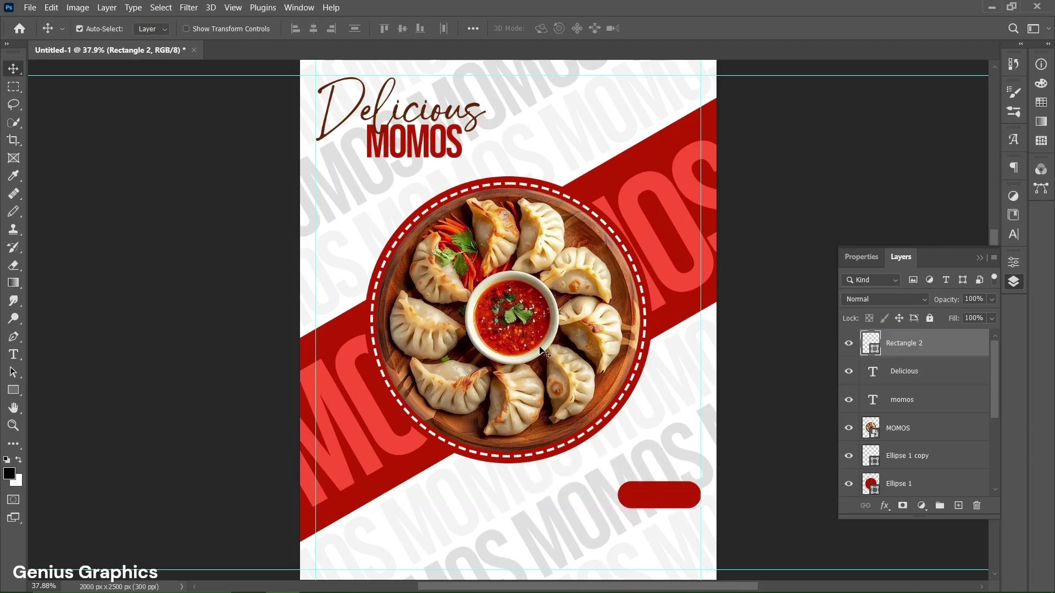
Duplicate the MOMOS heading to just above the rounded rectangle and bring the copy's layer to the top of the stack.
left_click(442, 156)
left_click_drag(442, 156, 682, 471)
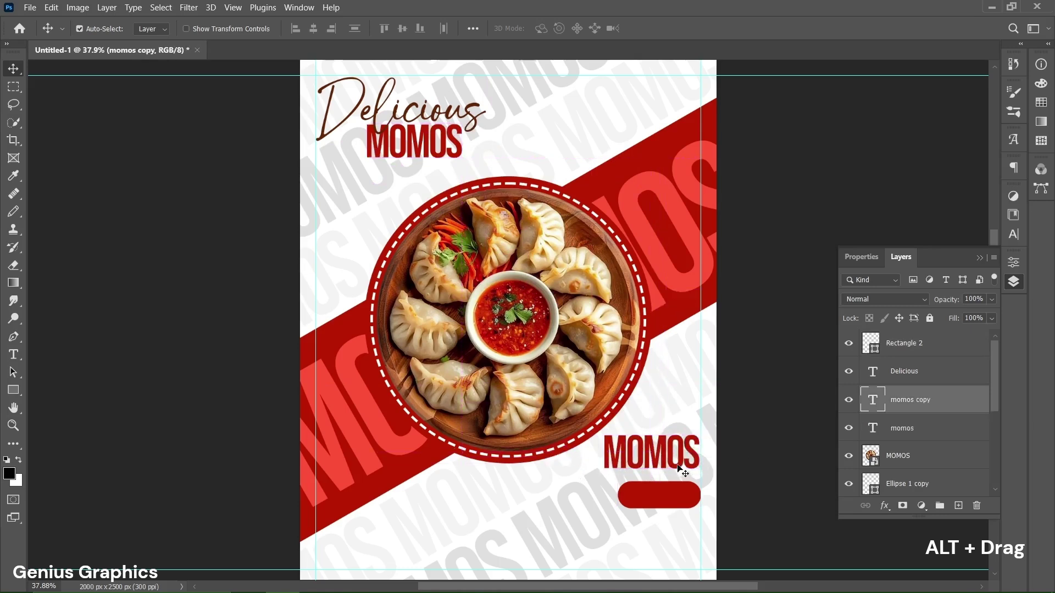
left_click_drag(926, 401, 927, 338)
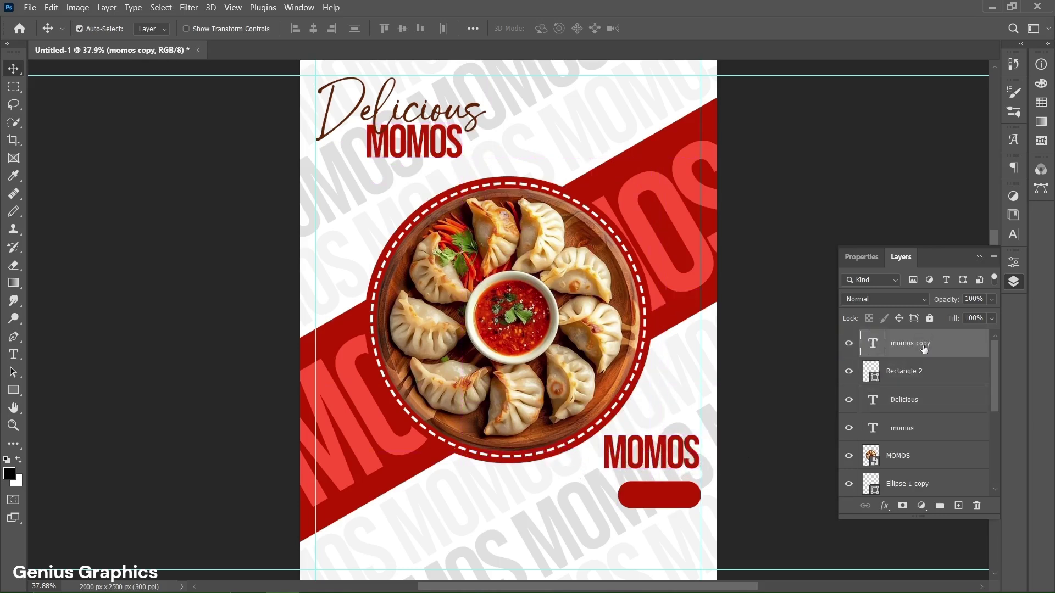
Set the copied MOMOS text in Century Gothic Bold at 14.5 pt.
double_click(686, 464)
left_click(855, 263)
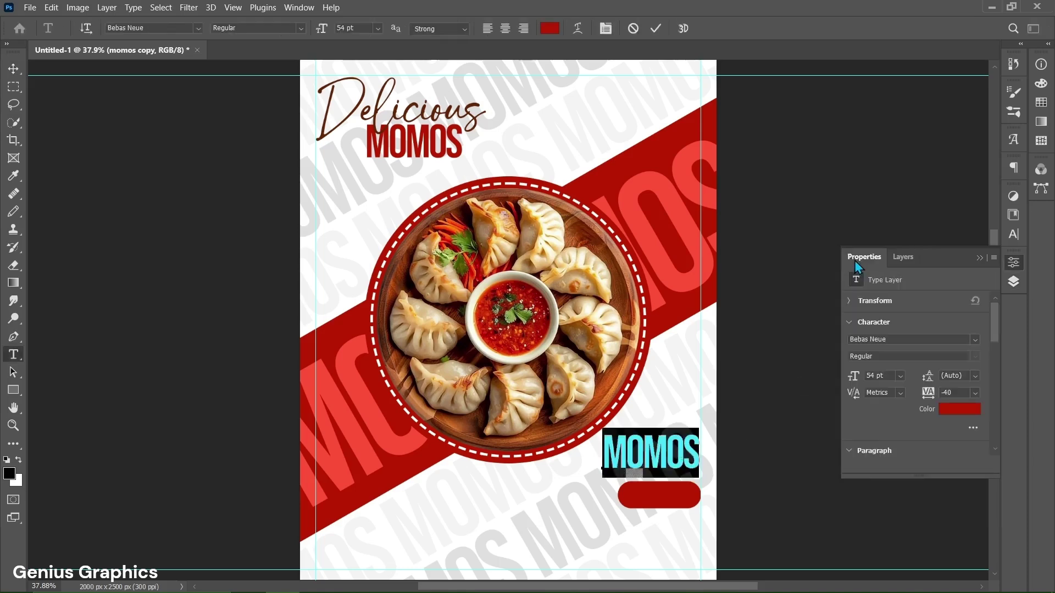
left_click(975, 341)
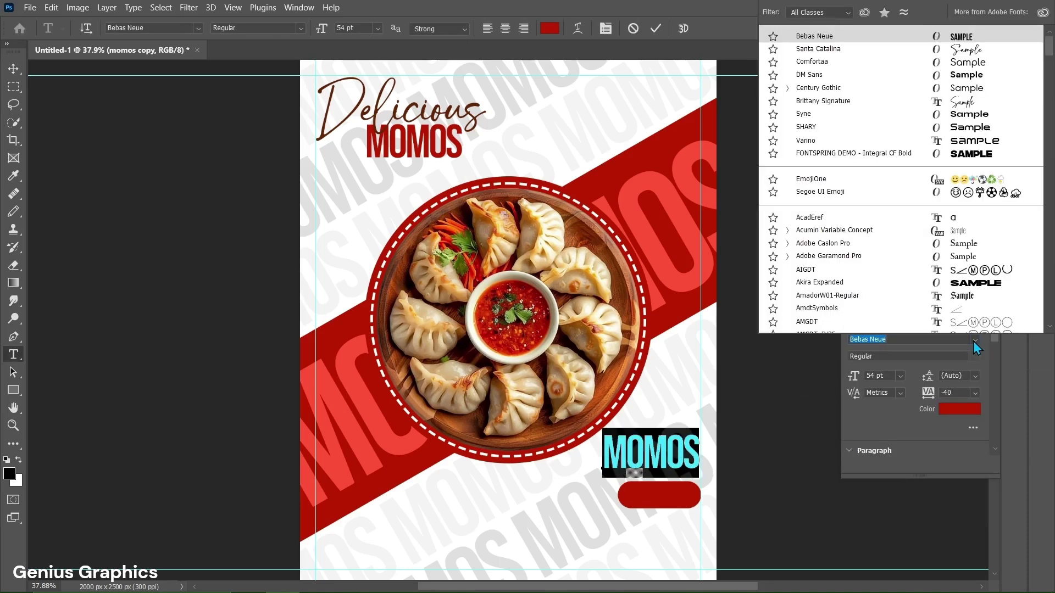
left_click(798, 80)
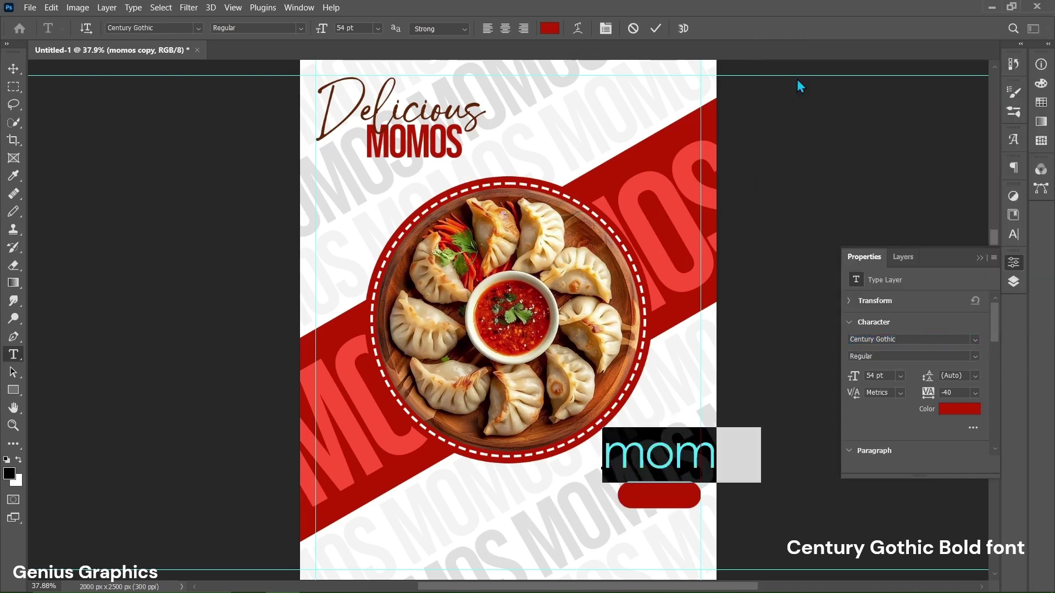
left_click(976, 356)
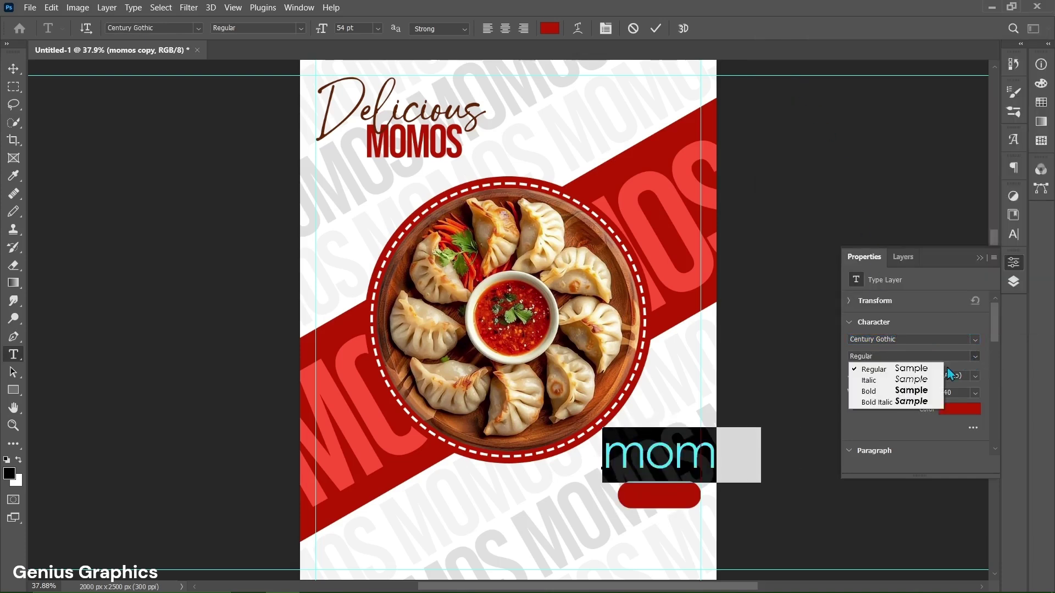
left_click(901, 393)
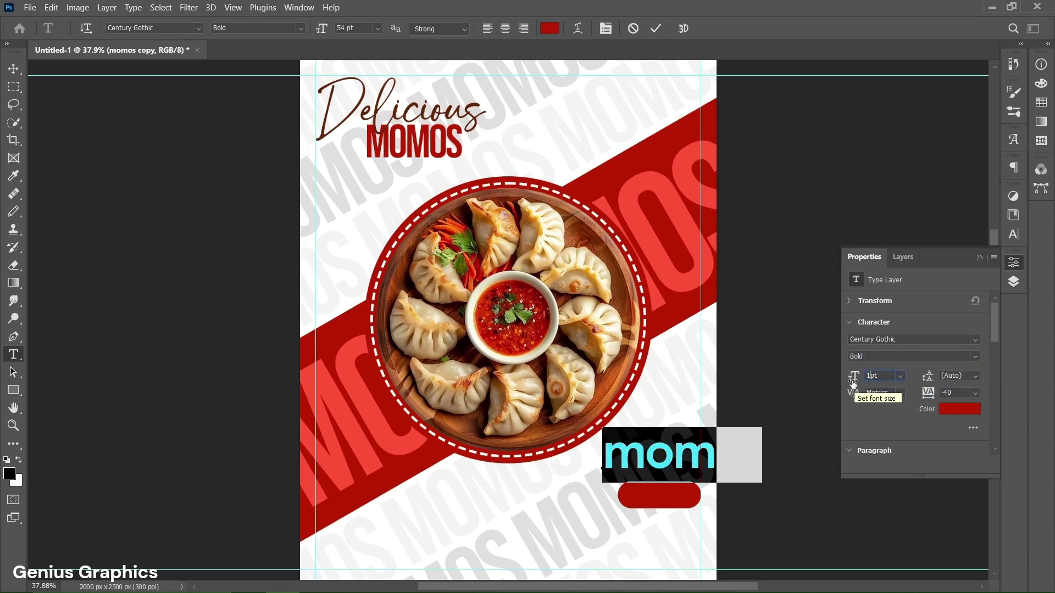
left_click_drag(854, 383, 855, 383)
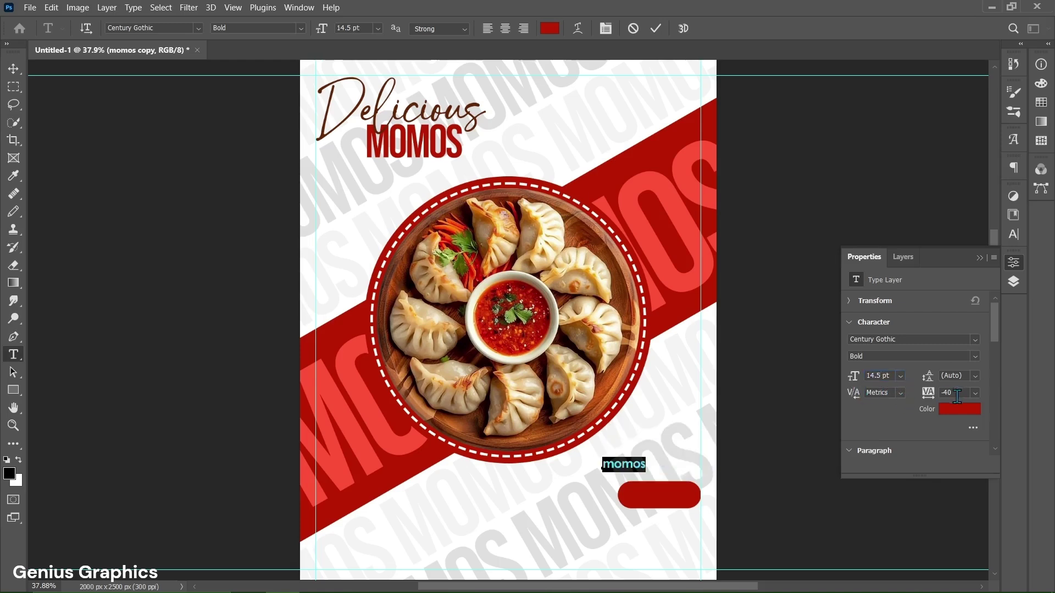
Recolor the small momos text white, #ffffff, and move it onto the red rounded rectangle.
left_click(955, 410)
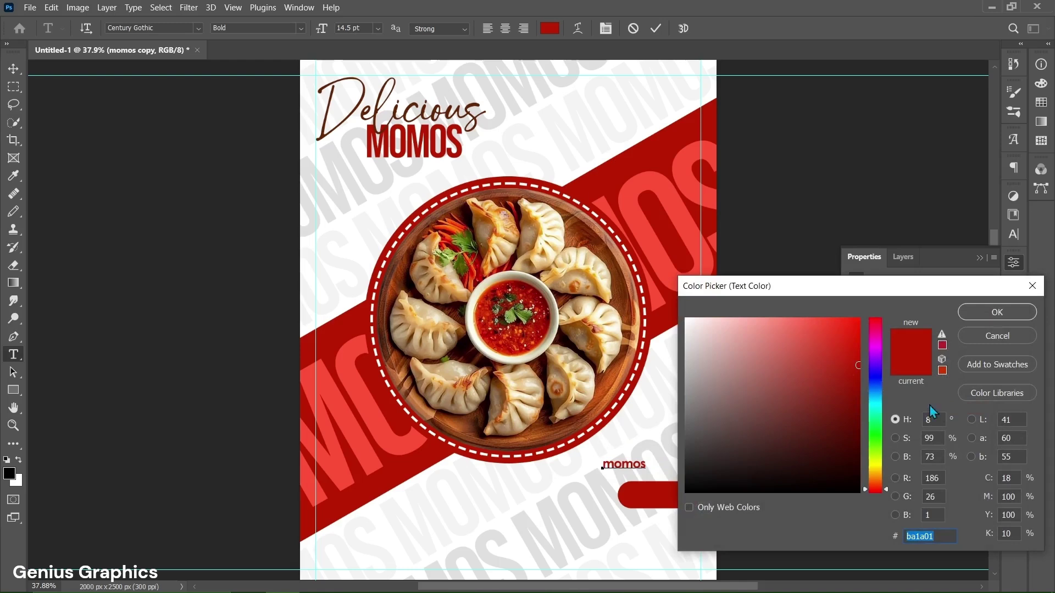
left_click_drag(787, 378, 648, 304)
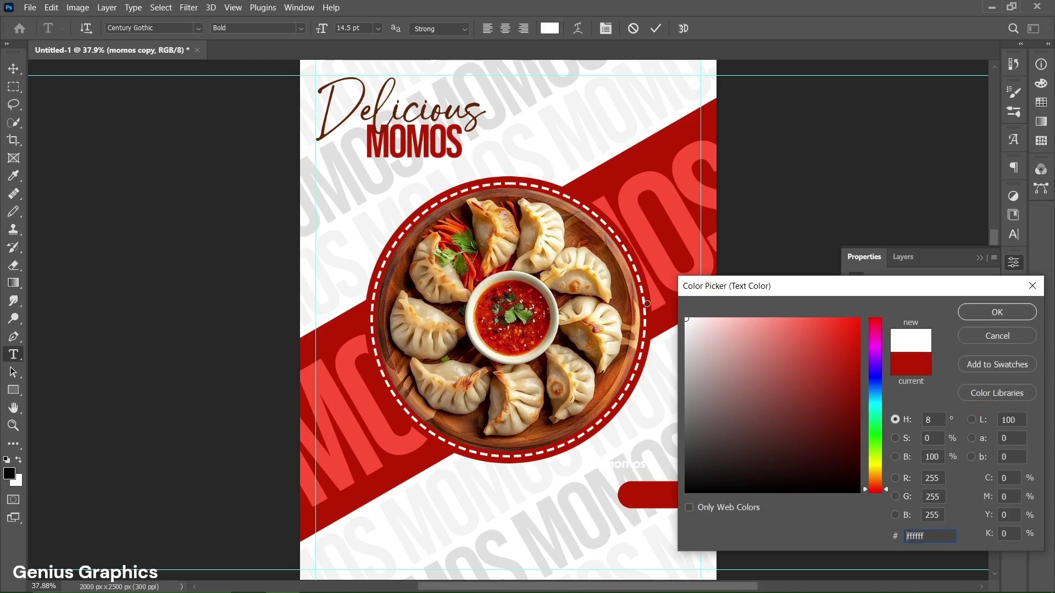
left_click(997, 314)
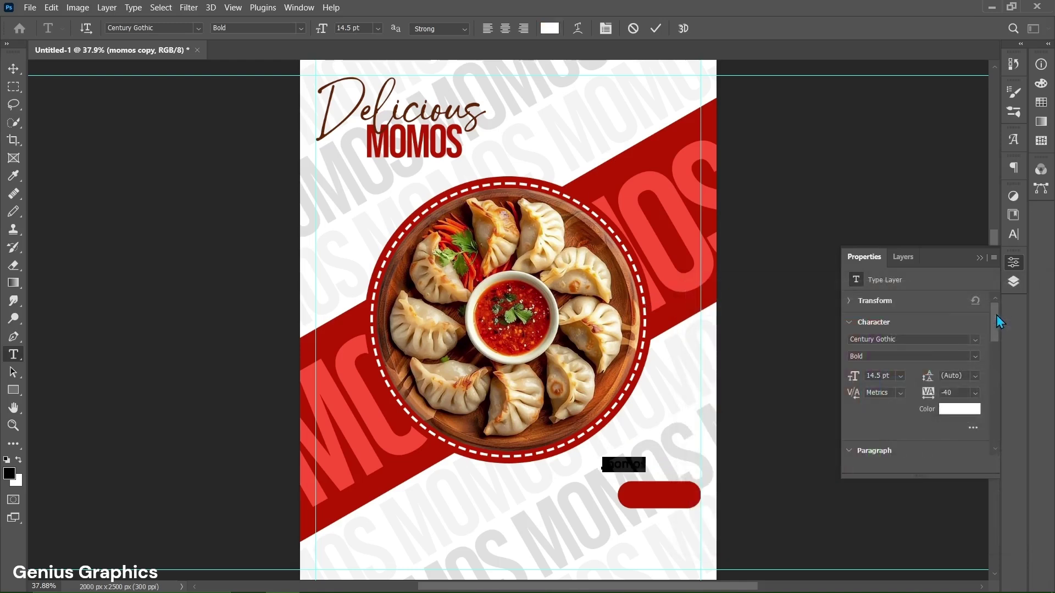
left_click(13, 68)
left_click_drag(630, 468, 658, 497)
Replace the text on the red rounded rectangle with "ORDER NOW" and center it on the shape.
double_click(658, 496)
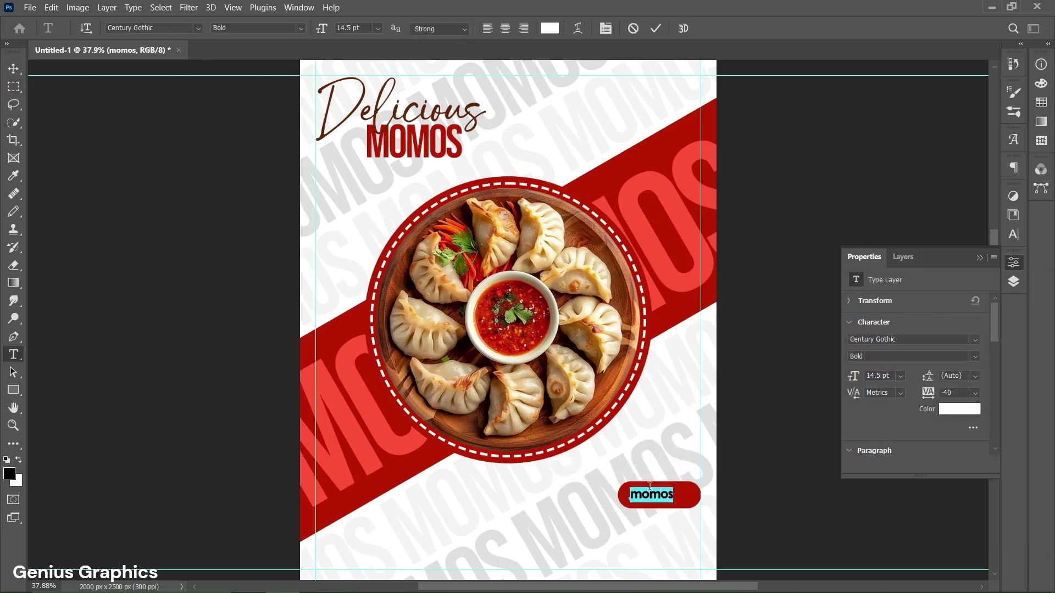
key("ctrl+v")
type("ORDER NO")
left_click(656, 28)
key("v")
left_click_drag(665, 496, 662, 497)
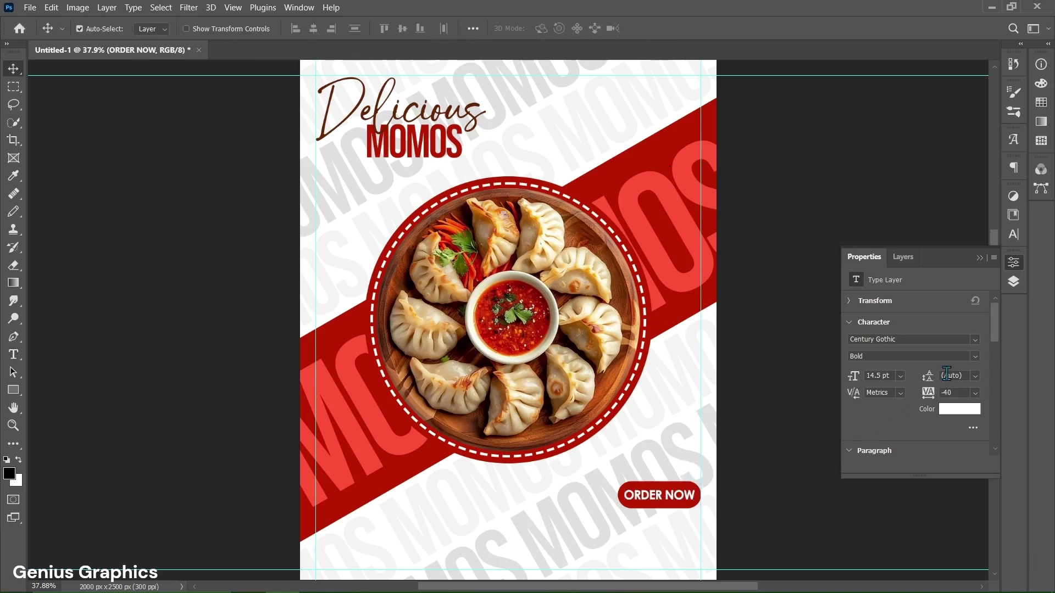
left_click(903, 256)
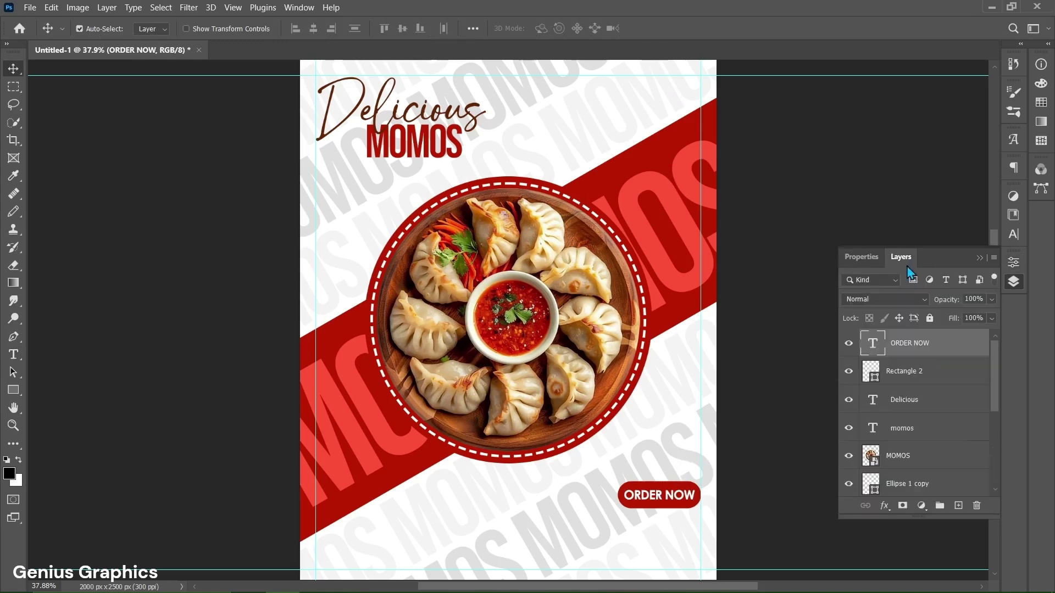
left_click(896, 378, "shift")
left_click_drag(671, 503, 667, 529)
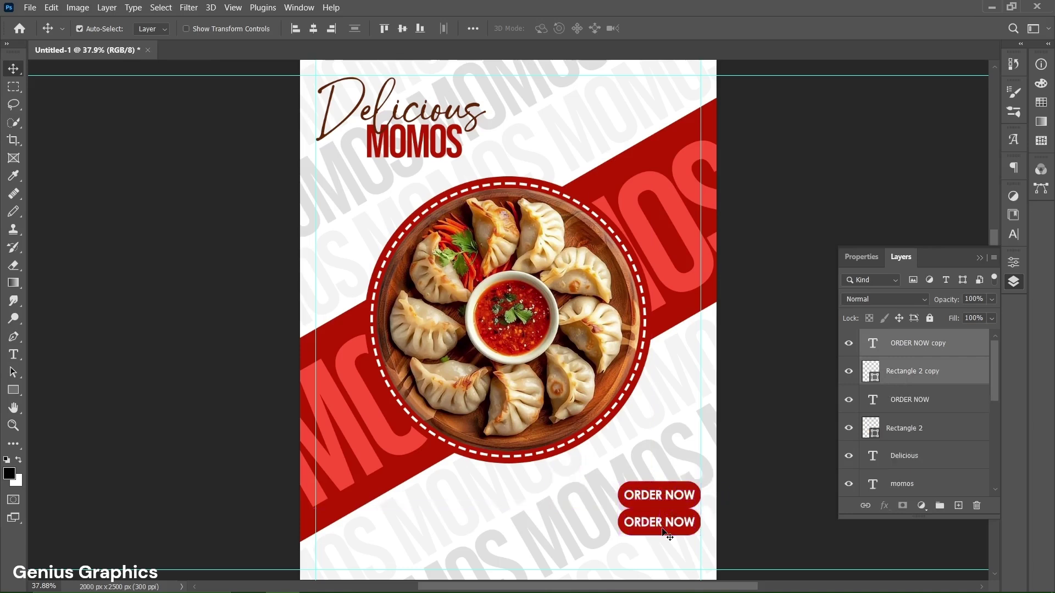
key("ctrl+z")
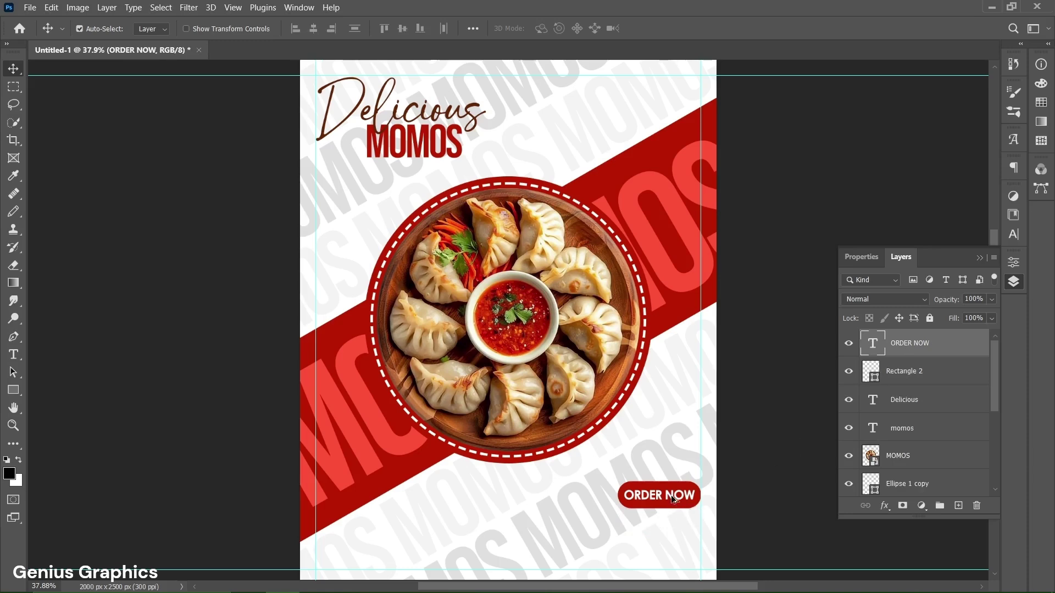
Duplicate the ORDER NOW text below the red button and set the copy in DM Sans Bold at 16 pt.
left_click_drag(674, 498, 674, 535)
double_click(674, 531)
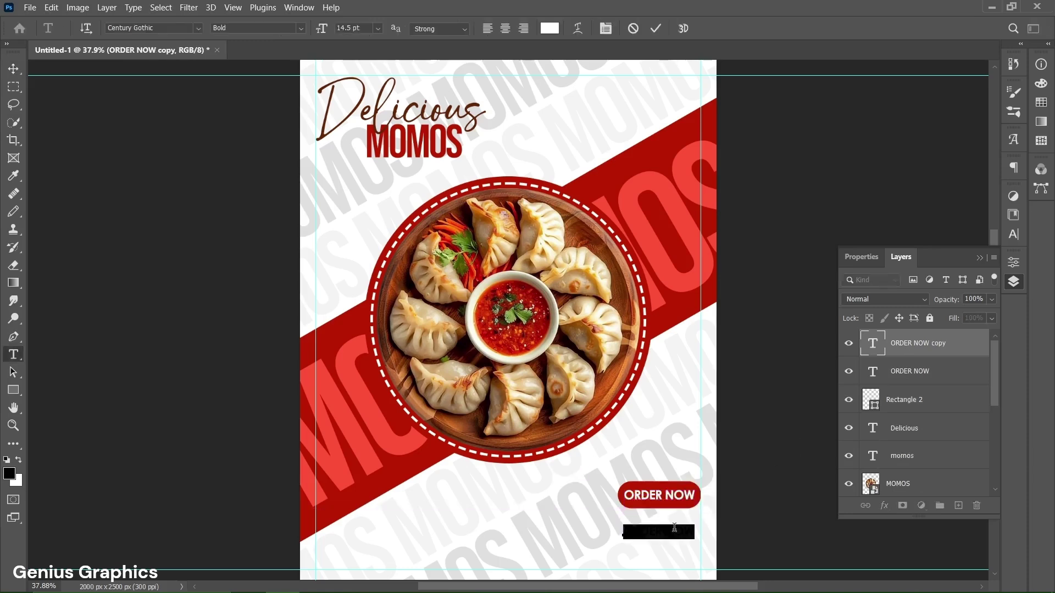
left_click(861, 257)
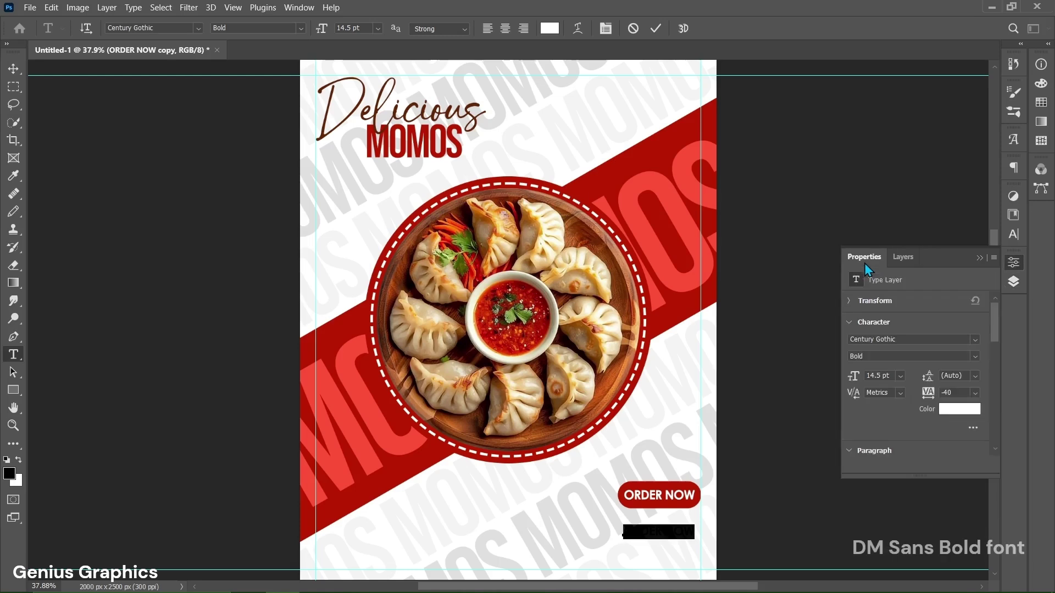
left_click(974, 340)
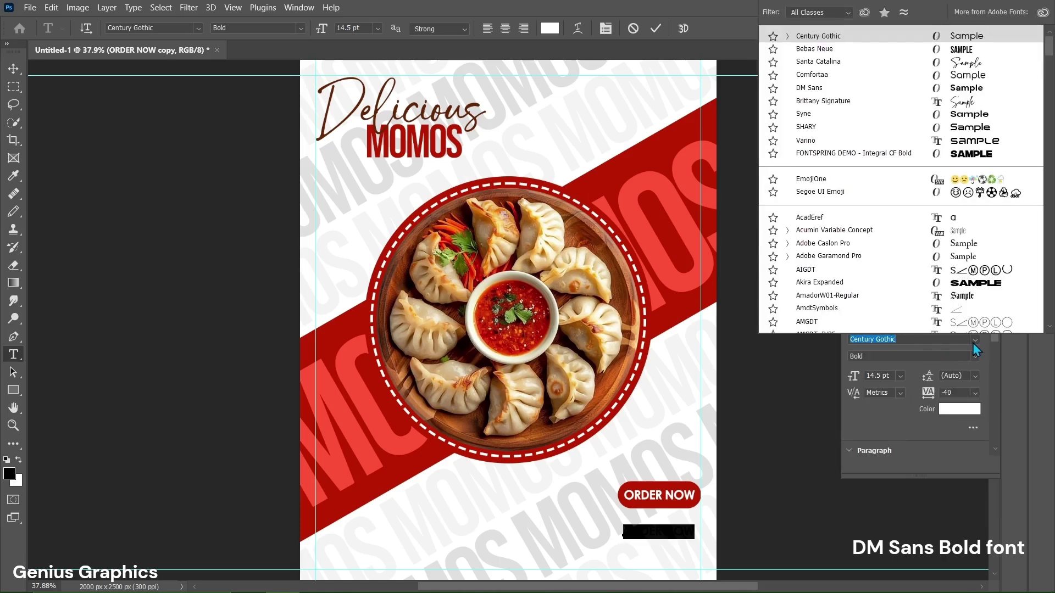
left_click(813, 88)
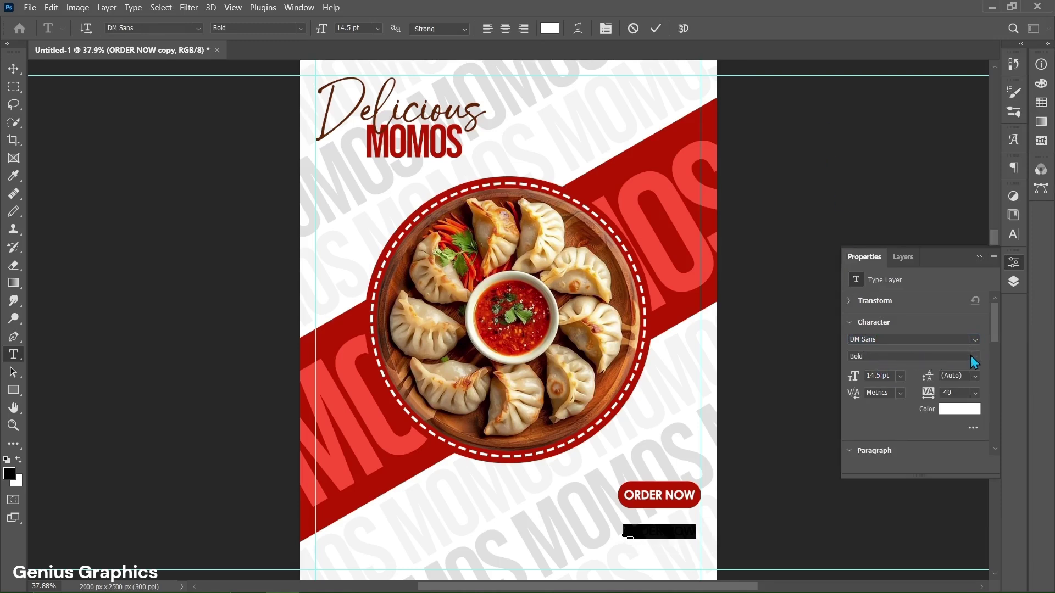
left_click(877, 376)
left_click(857, 379)
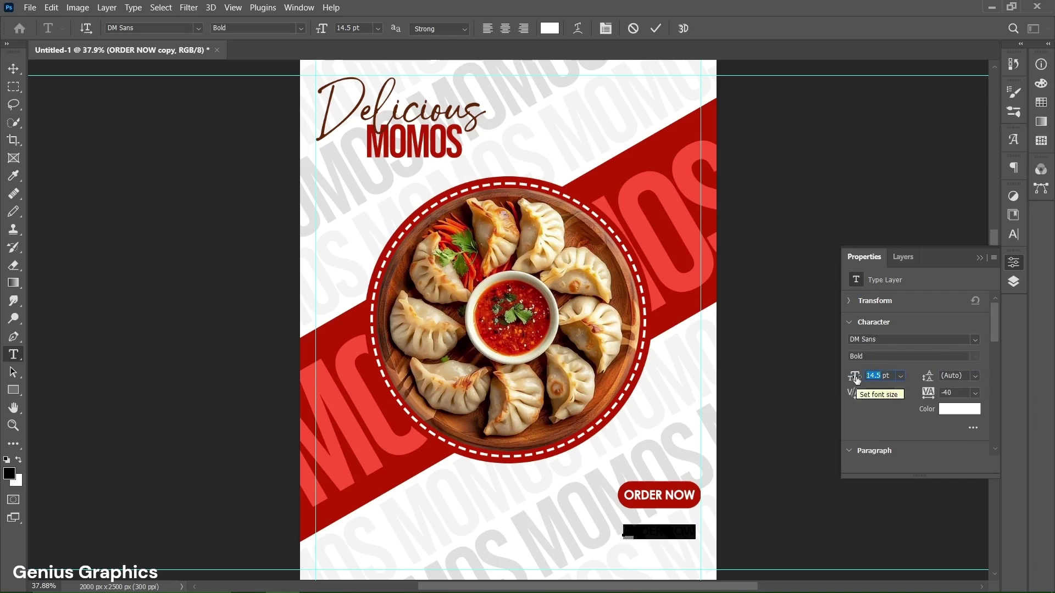
type("16")
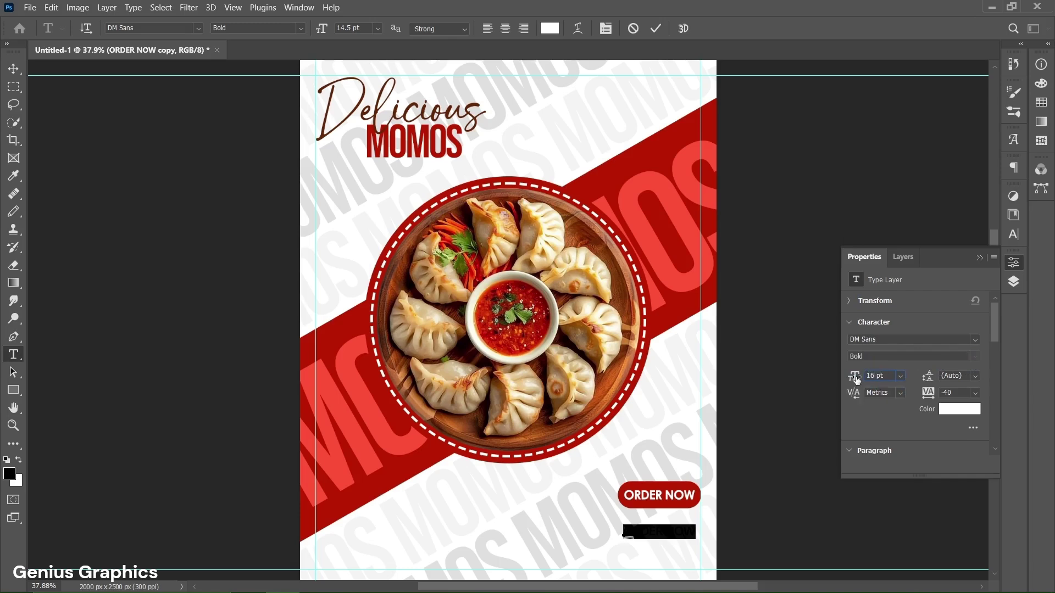
Recolor the text below the button with the brown of the Delicious heading, #632605.
left_click(956, 409)
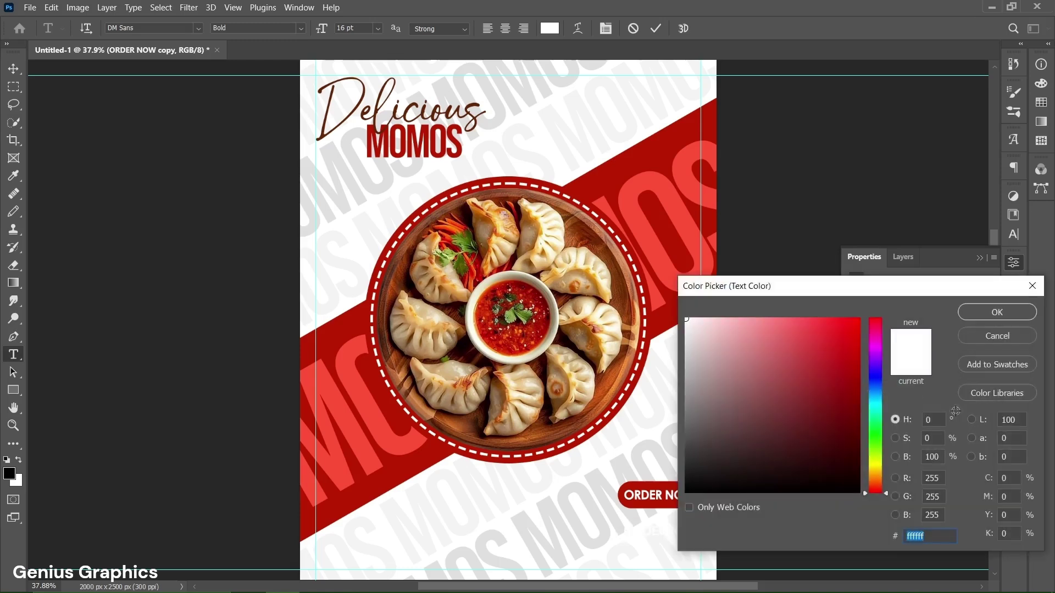
left_click(321, 135)
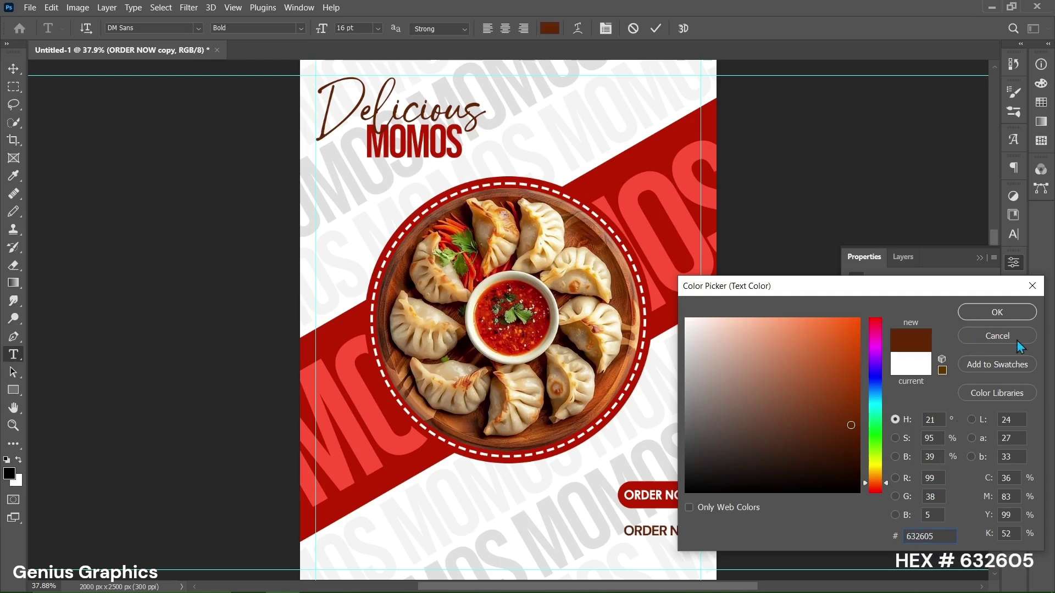
left_click(1012, 317)
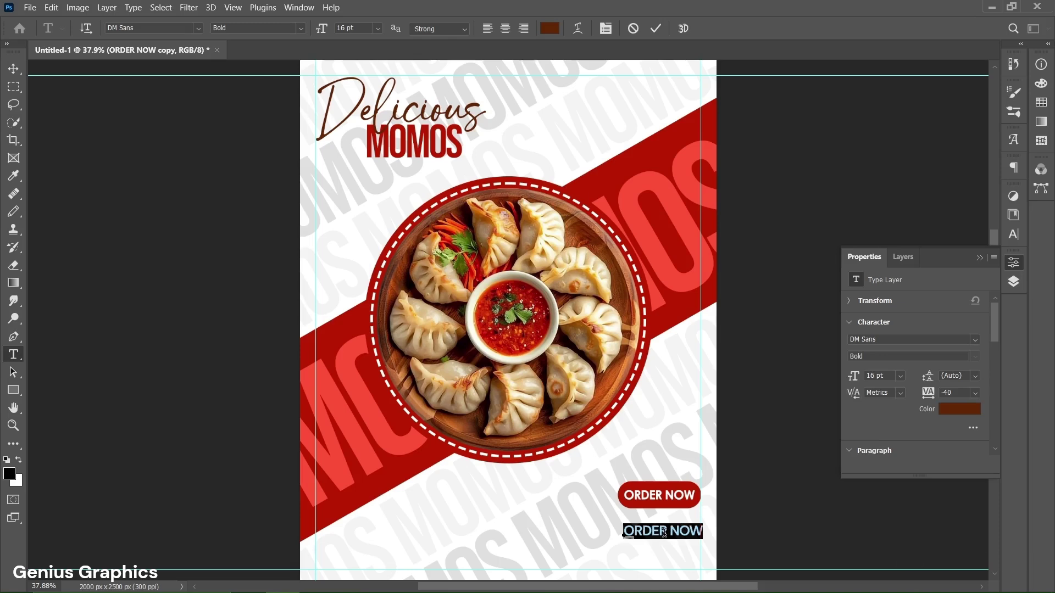
Replace the text below the button with the contact phone number and align it to the right margin guide.
type("OO")
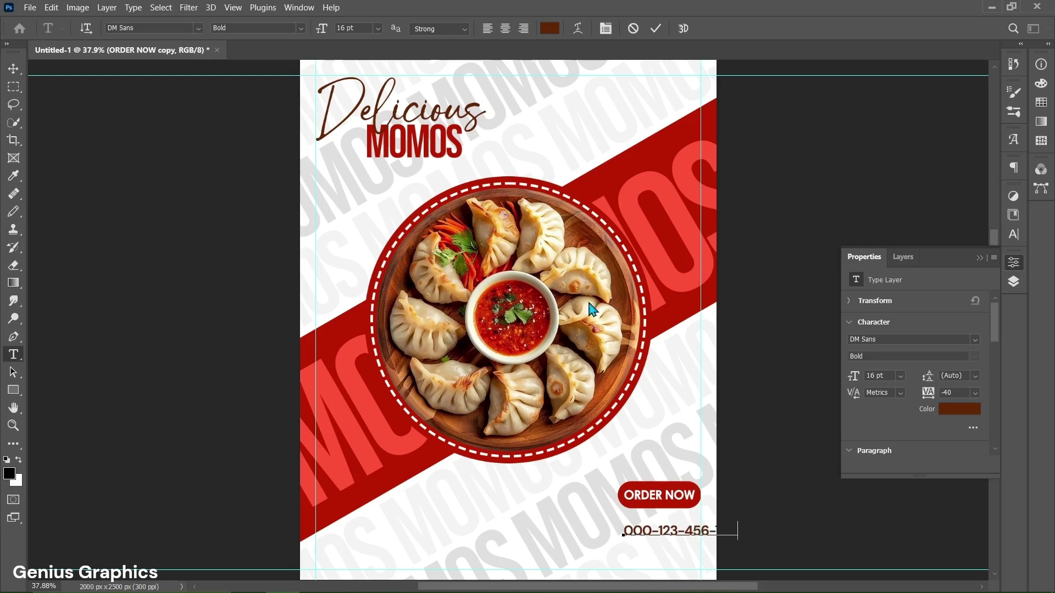
left_click(655, 28)
key("v")
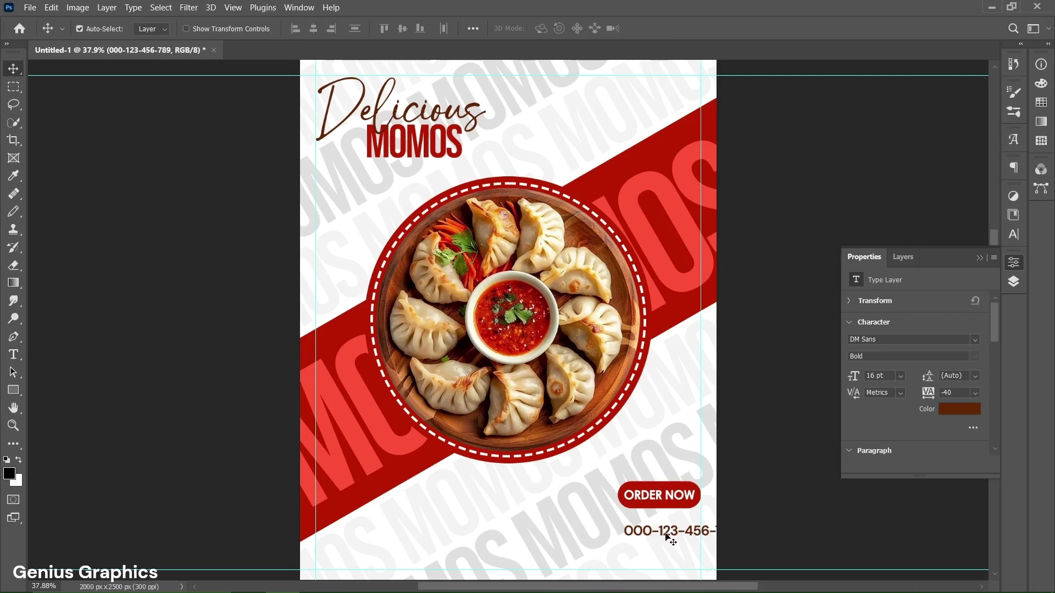
mouse_move(666, 534)
left_mouse_down()
mouse_move(628, 533)
mouse_move(639, 550)
mouse_move(638, 528)
mouse_move(654, 537)
mouse_move(650, 530)
left_mouse_up()
Duplicate the phone number text just below itself and set the copy in Comfortaa Regular at 12 pt.
left_click(904, 257)
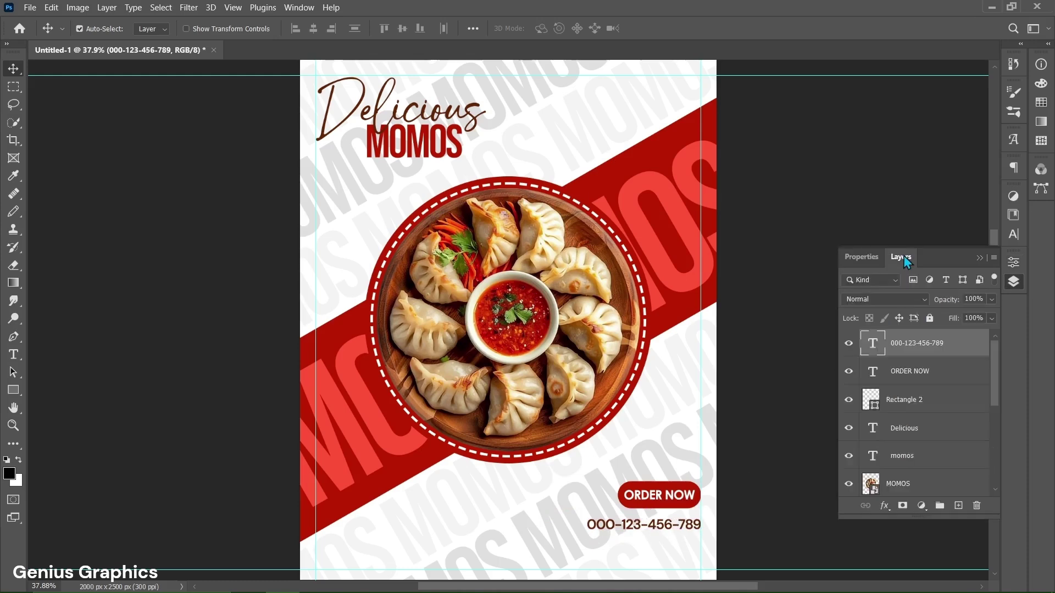
left_click_drag(663, 529, 671, 548)
double_click(670, 545)
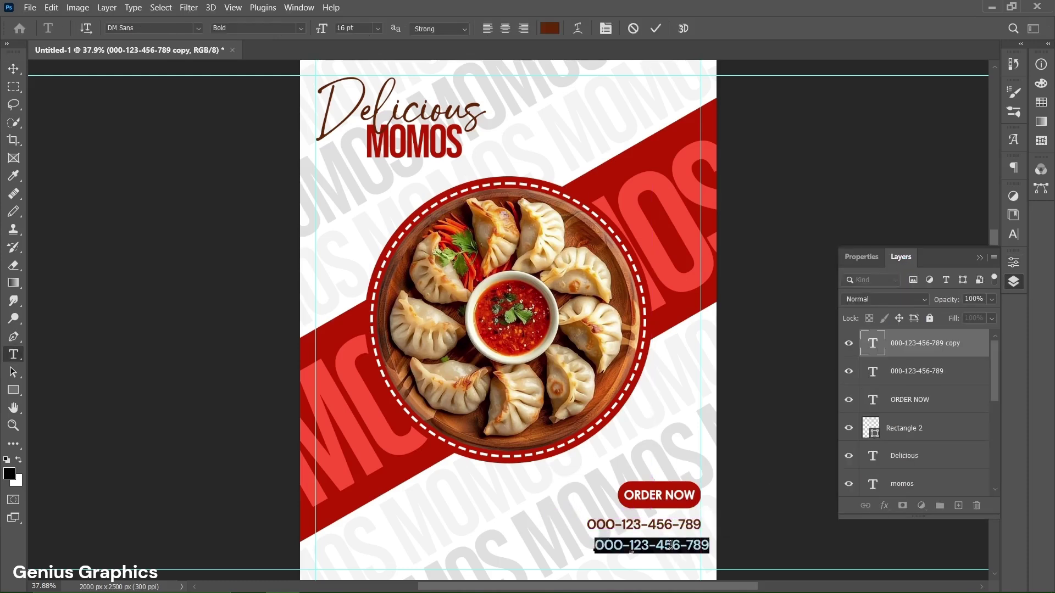
left_click(865, 259)
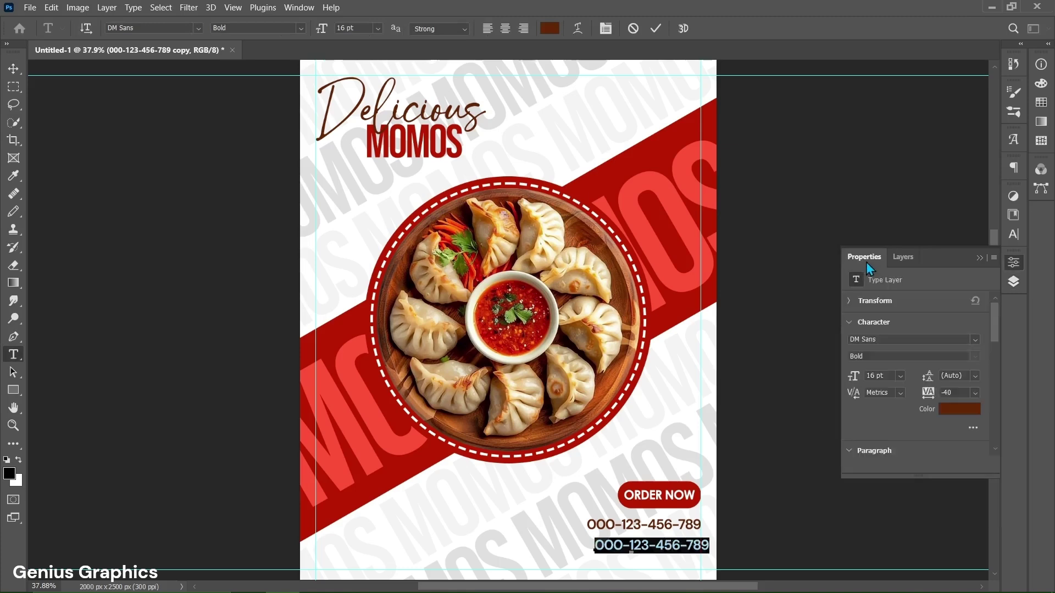
left_click(974, 339)
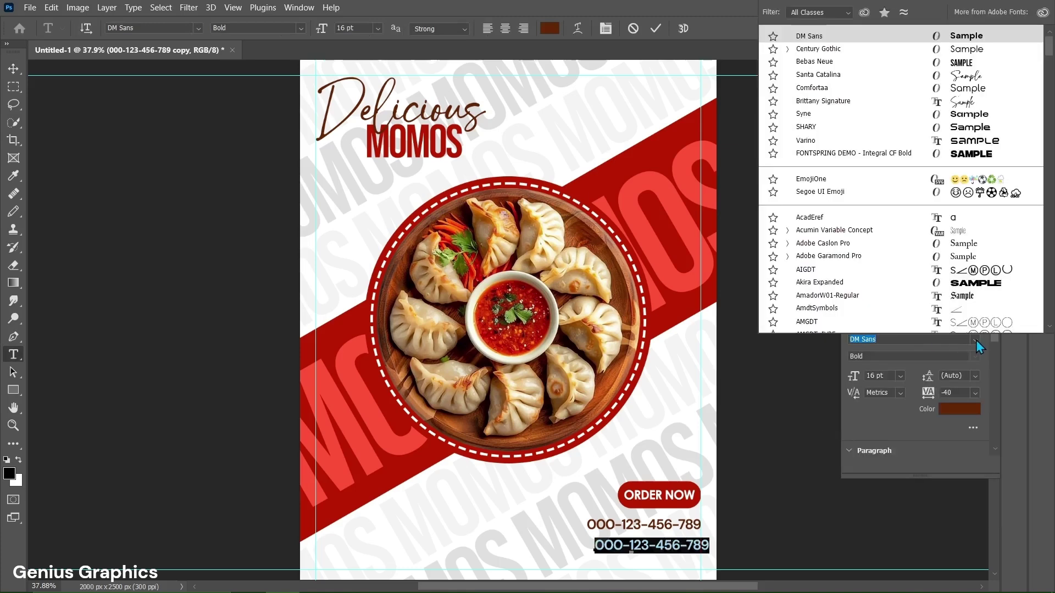
left_click(829, 90)
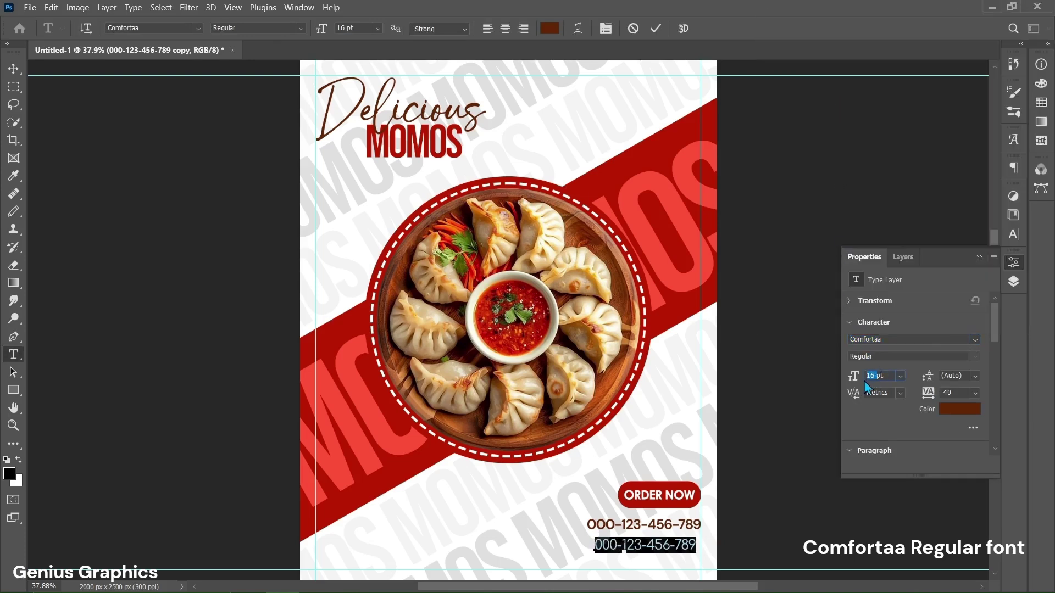
type("1")
key("Return")
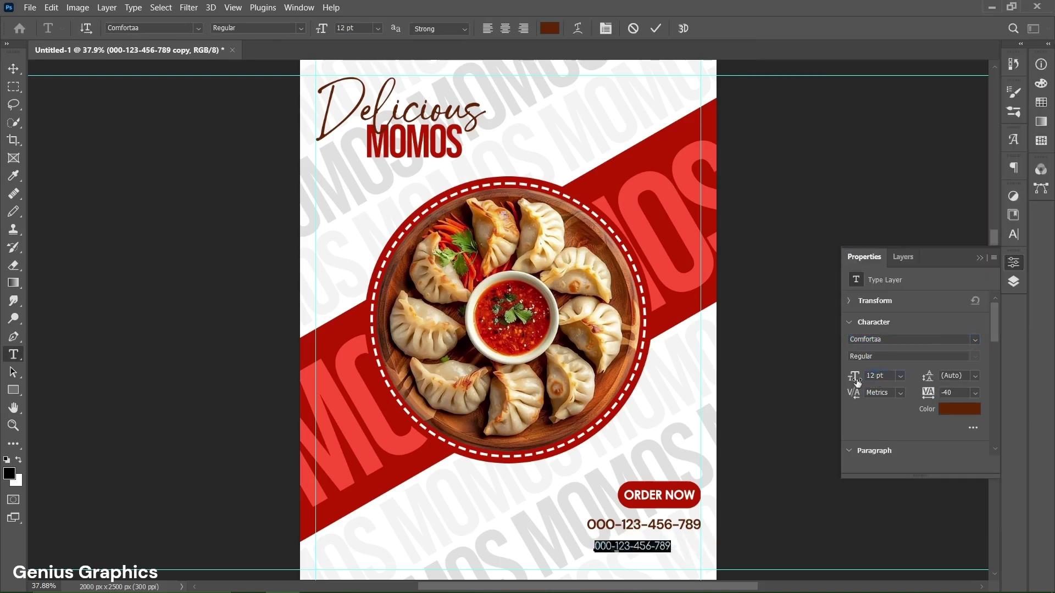
left_click(968, 416)
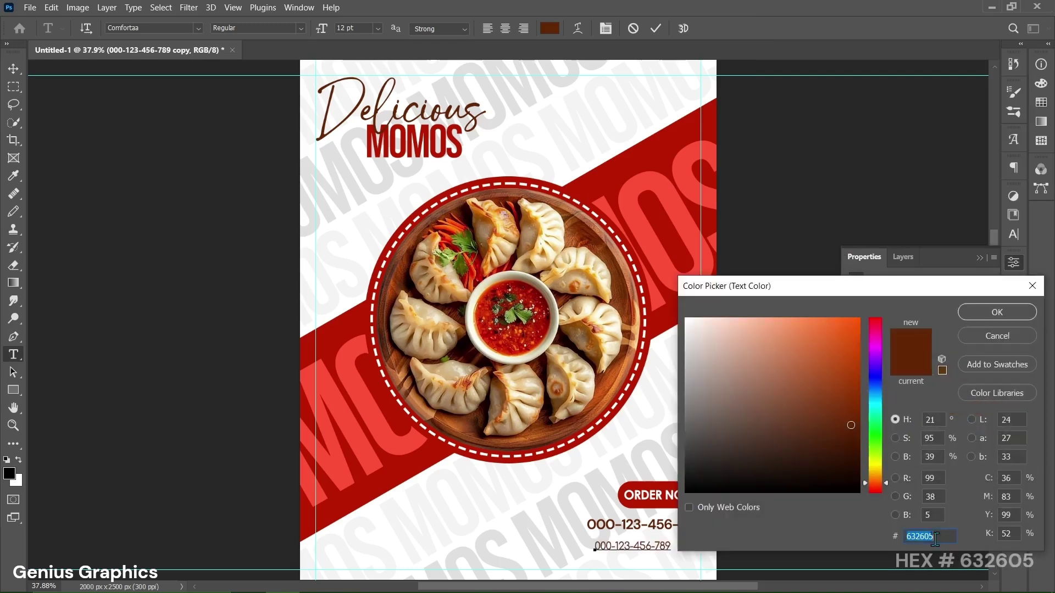
left_click(987, 315)
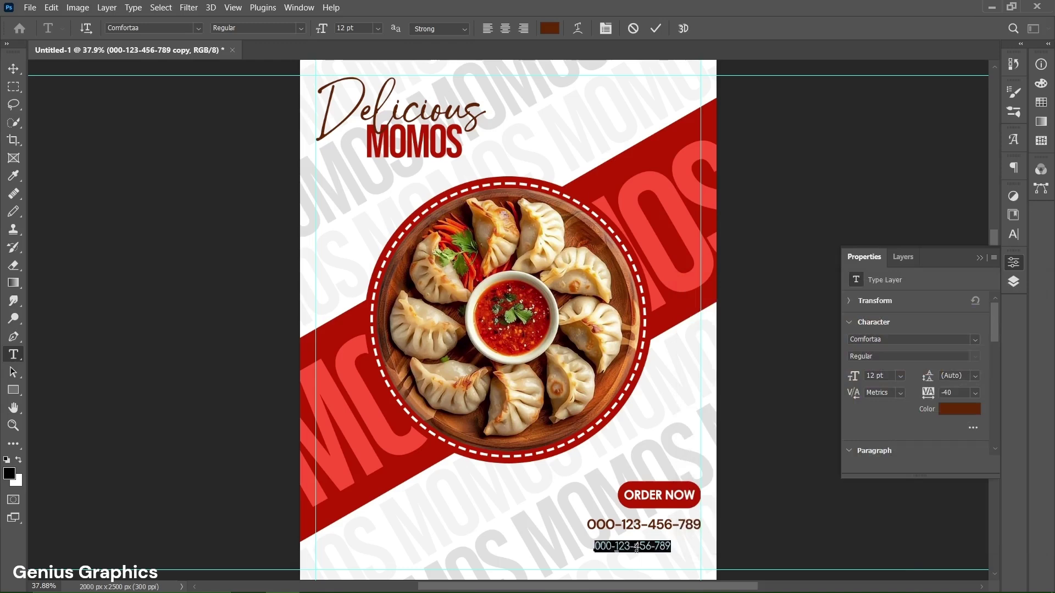
type("www.foodposters.in")
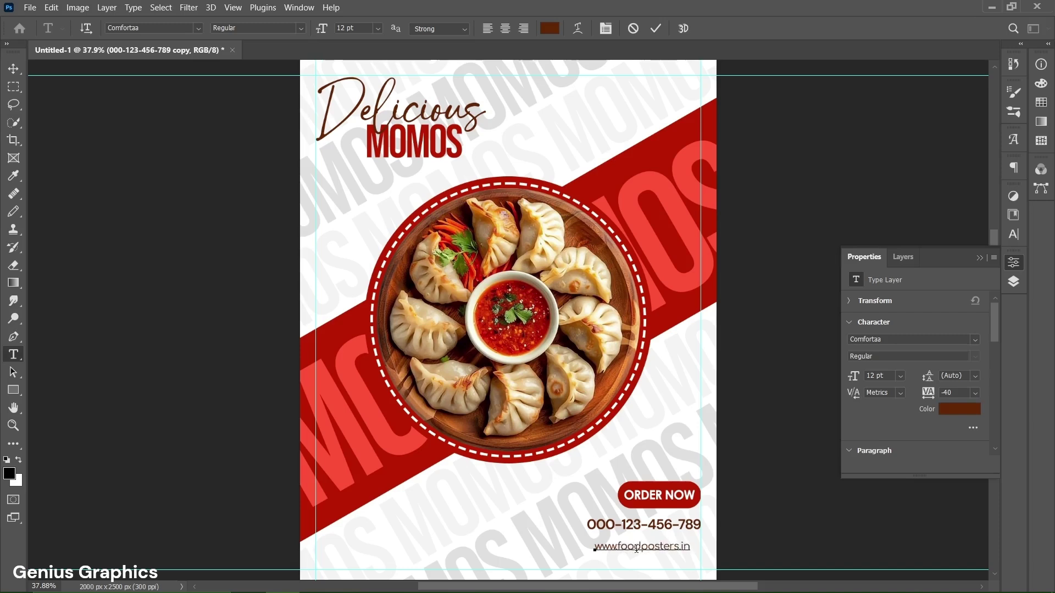
left_click(656, 28)
key("v")
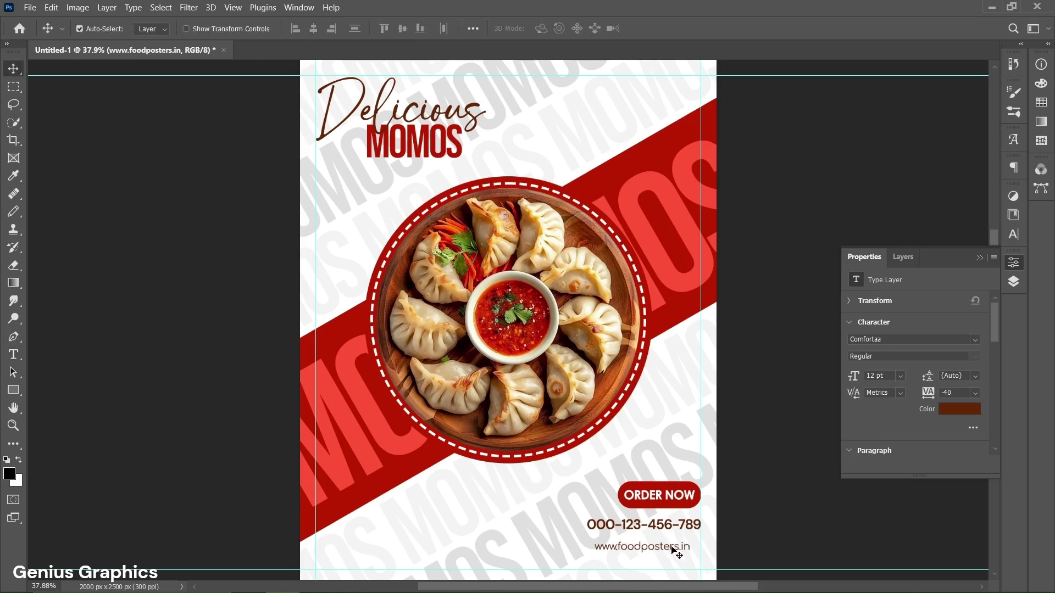
Move the website text into the poster's lower-right margin corner and place the phone number directly above it, aligned to the right guide.
left_click_drag(673, 549, 679, 567)
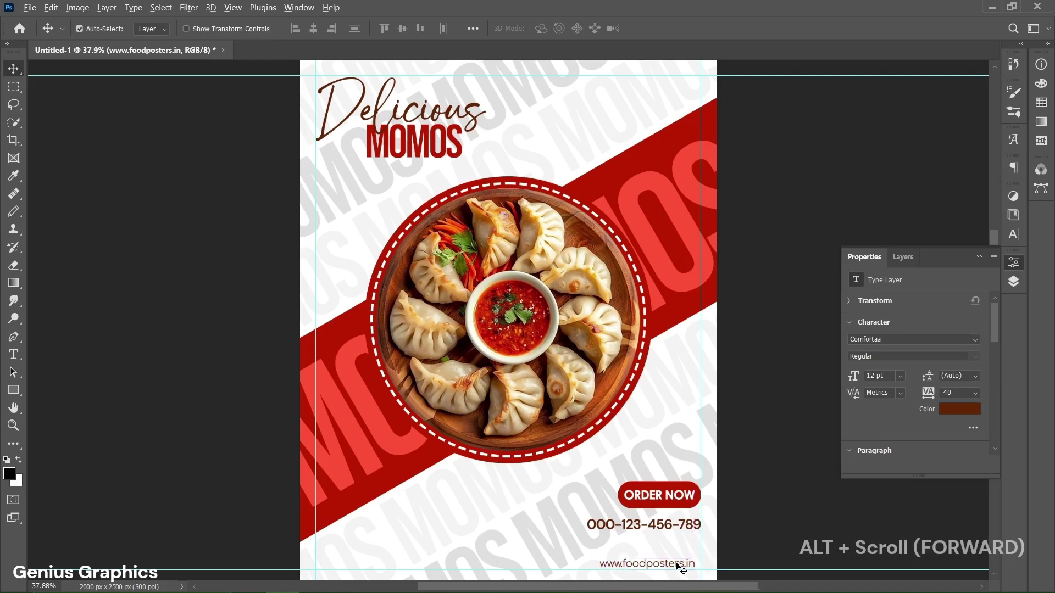
scroll(679, 568, "up", 3, "alt")
scroll(678, 566, "up", 1, "alt")
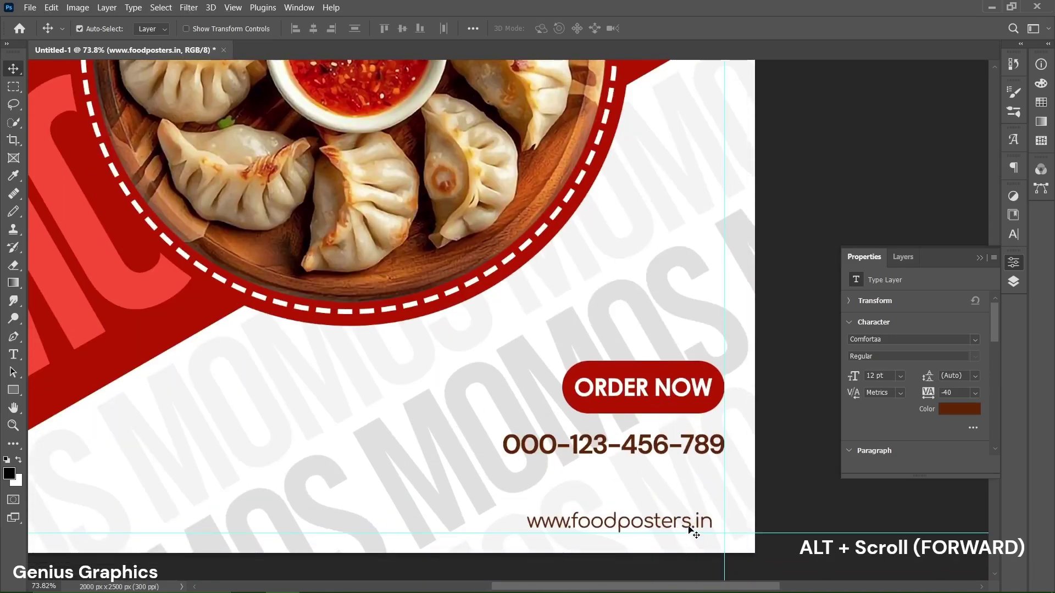
left_click_drag(689, 529, 702, 529)
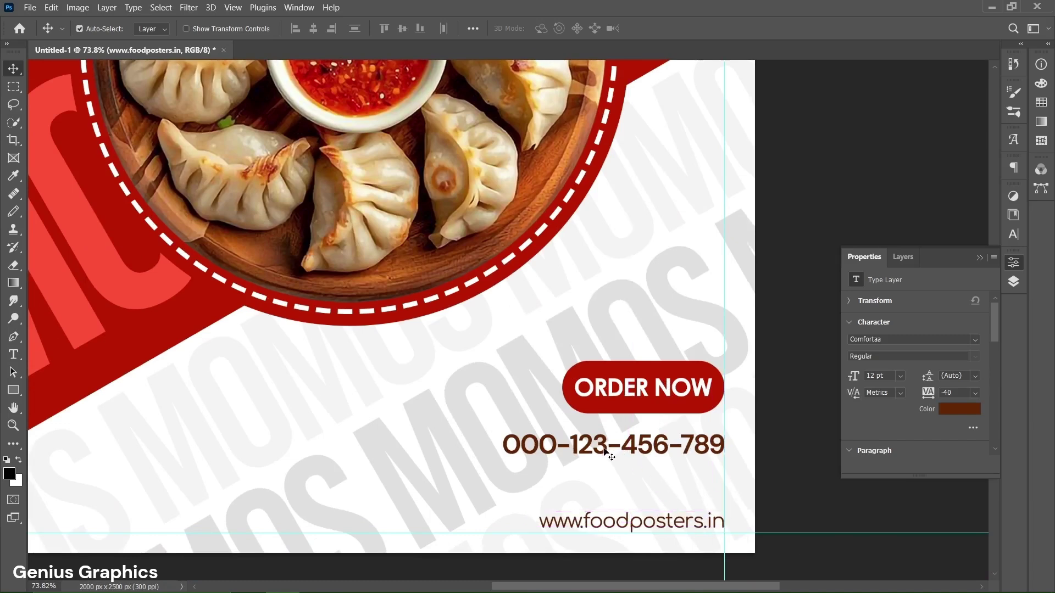
left_click_drag(605, 452, 604, 500)
left_click_drag(702, 498, 702, 497)
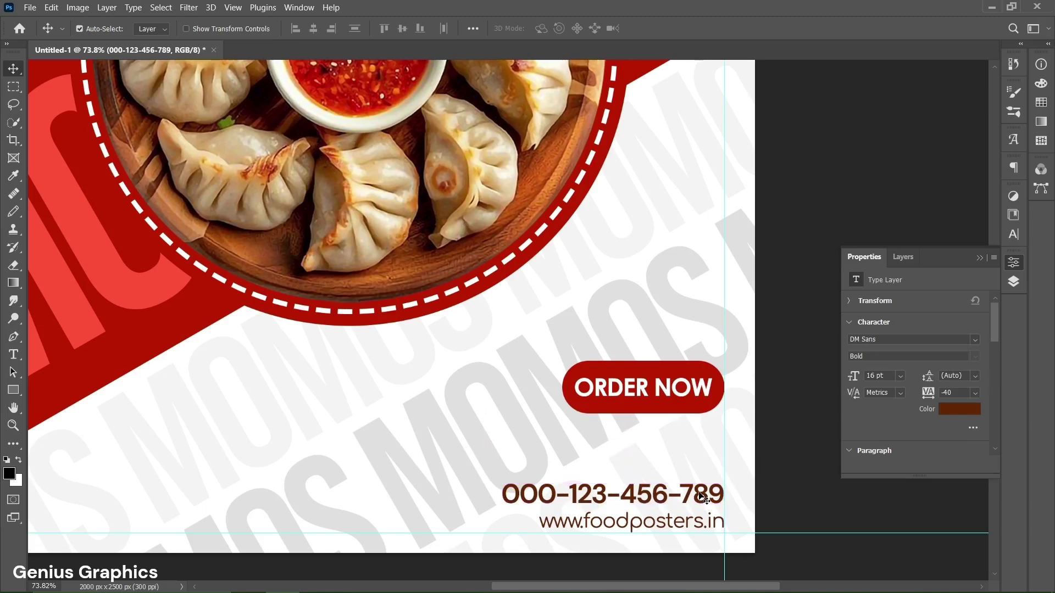
Move the red rounded rectangle together with its ORDER NOW text down to just above the phone number.
key("F7")
left_click(720, 401)
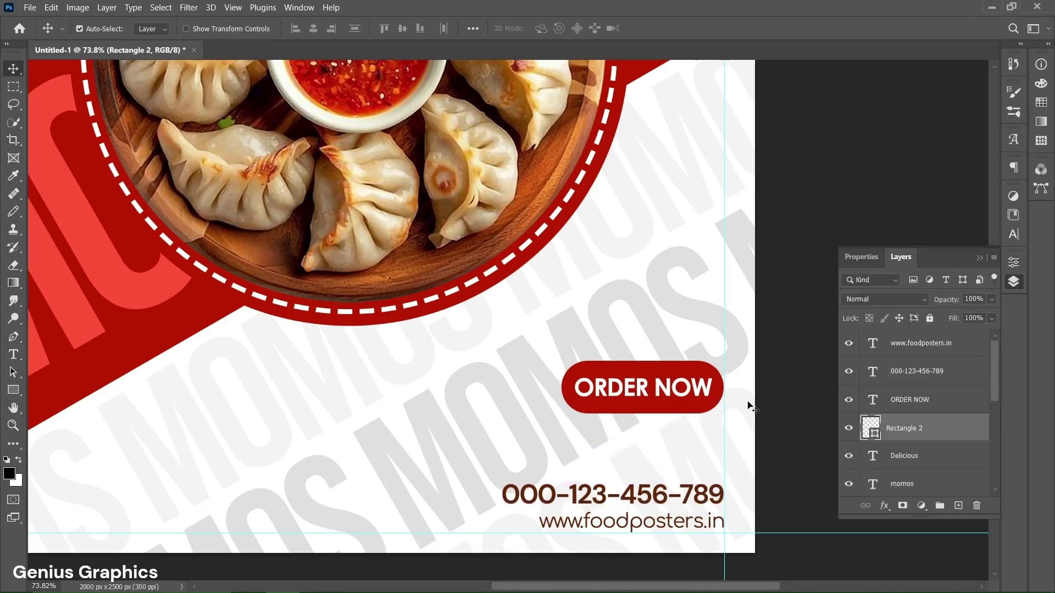
left_click(907, 406, "shift")
left_click_drag(712, 408, 711, 450)
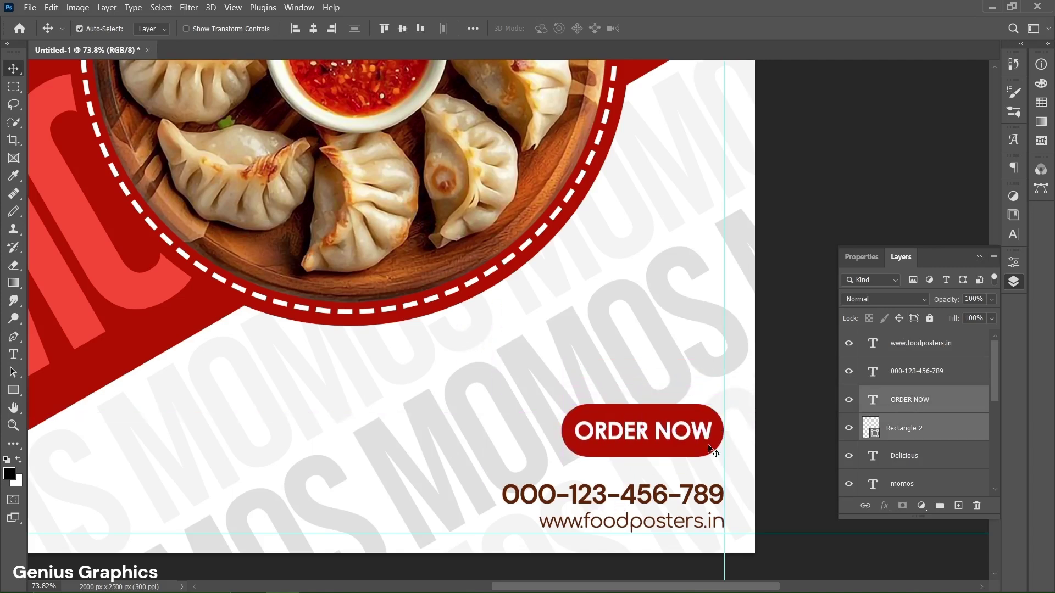
key("ctrl+0")
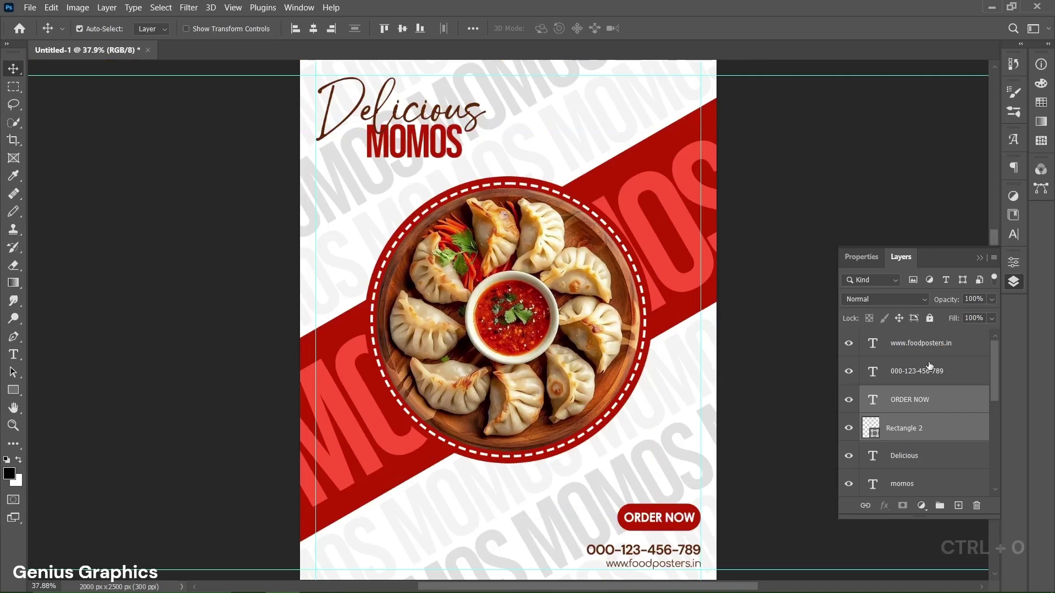
Place the DOTTED ARROW image as an embedded layer above the website text and shift it toward the poster's upper right.
left_click(949, 348)
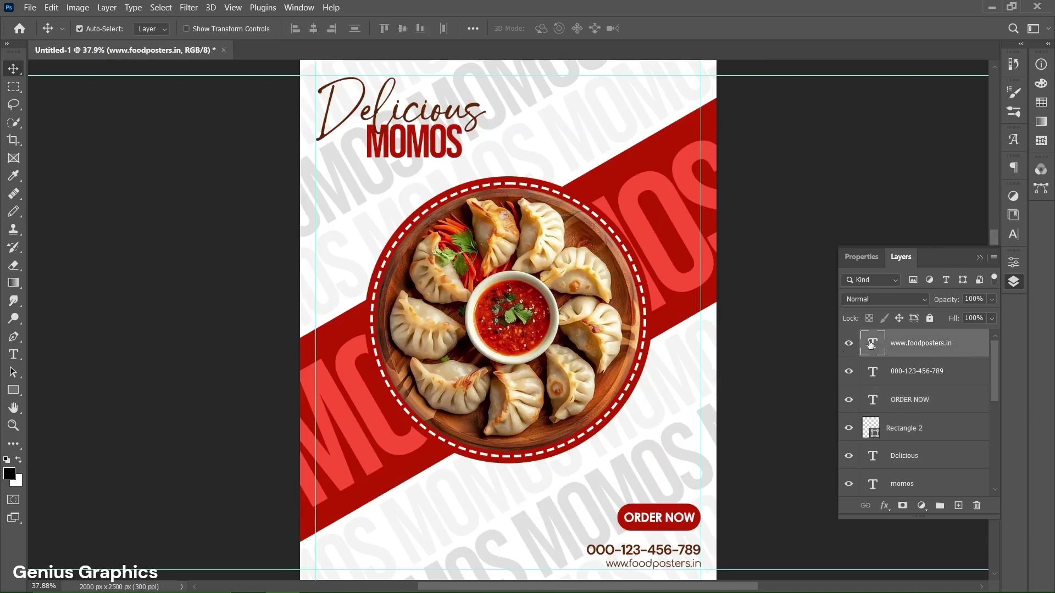
left_click(30, 8)
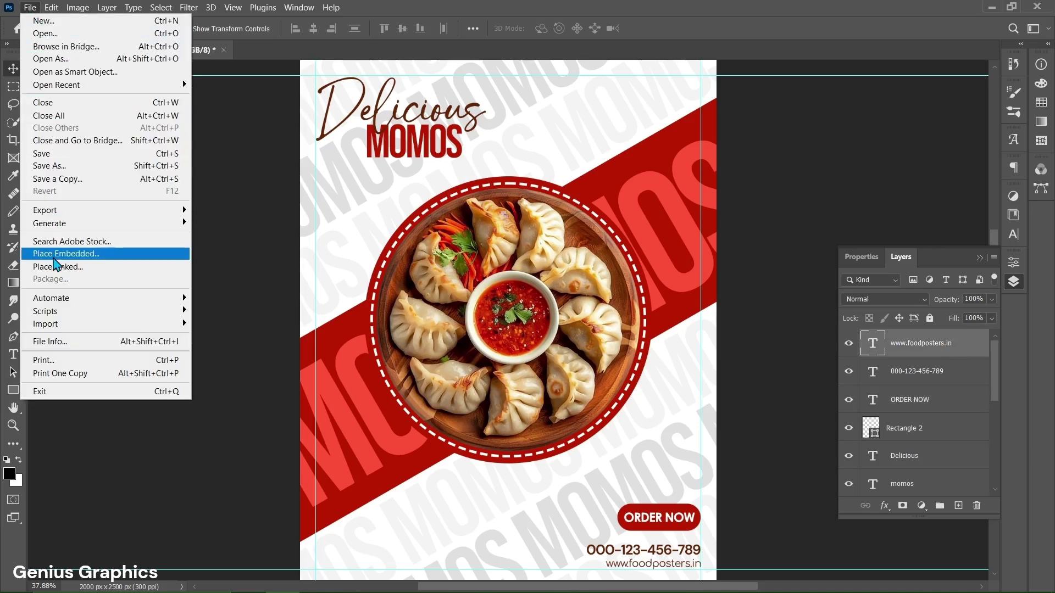
left_click(55, 258)
left_click(238, 146)
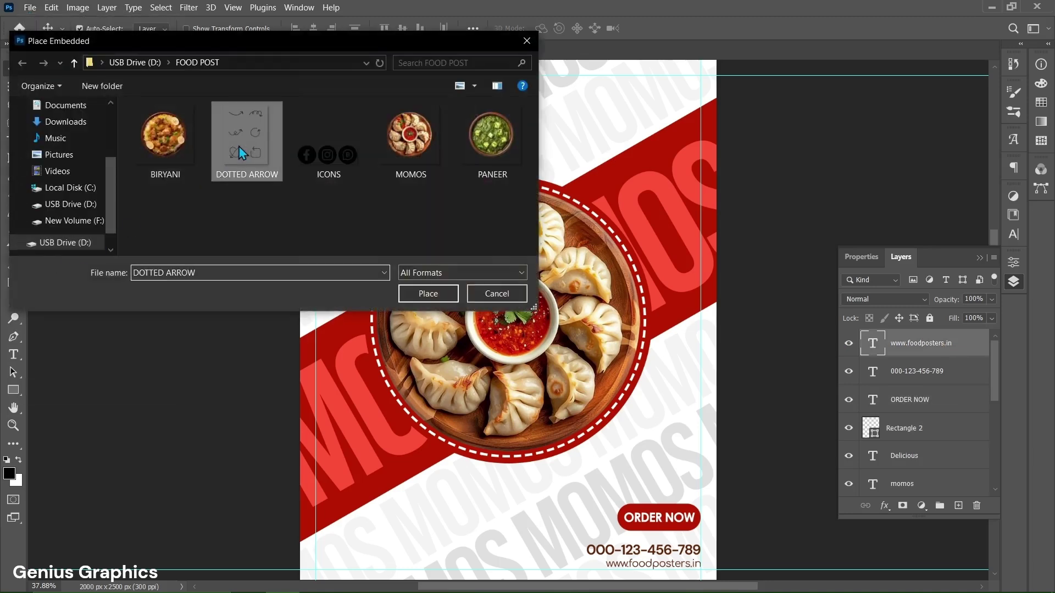
left_click(428, 294)
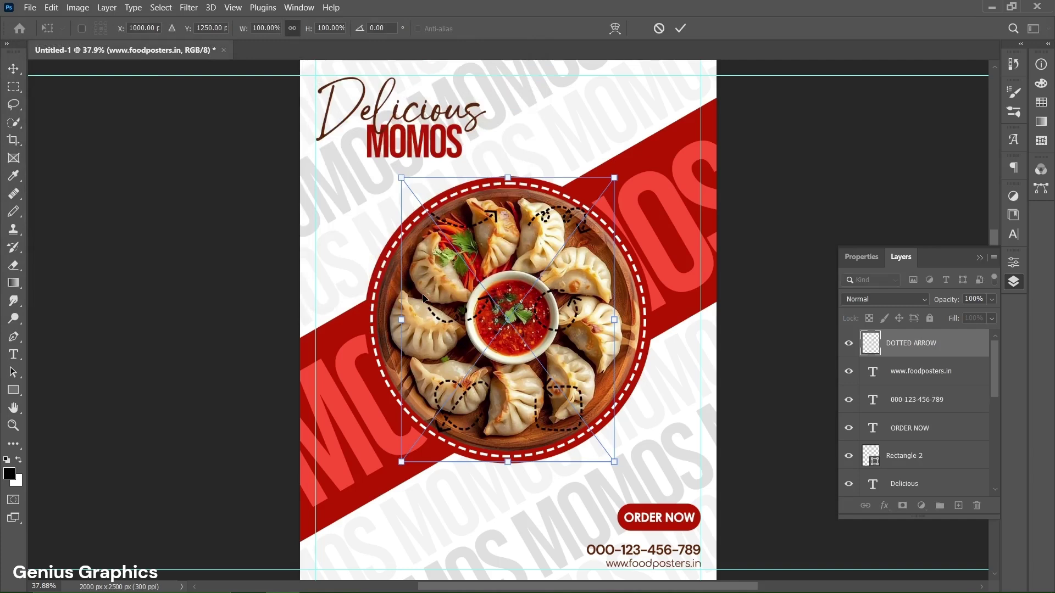
left_click_drag(506, 321, 567, 244)
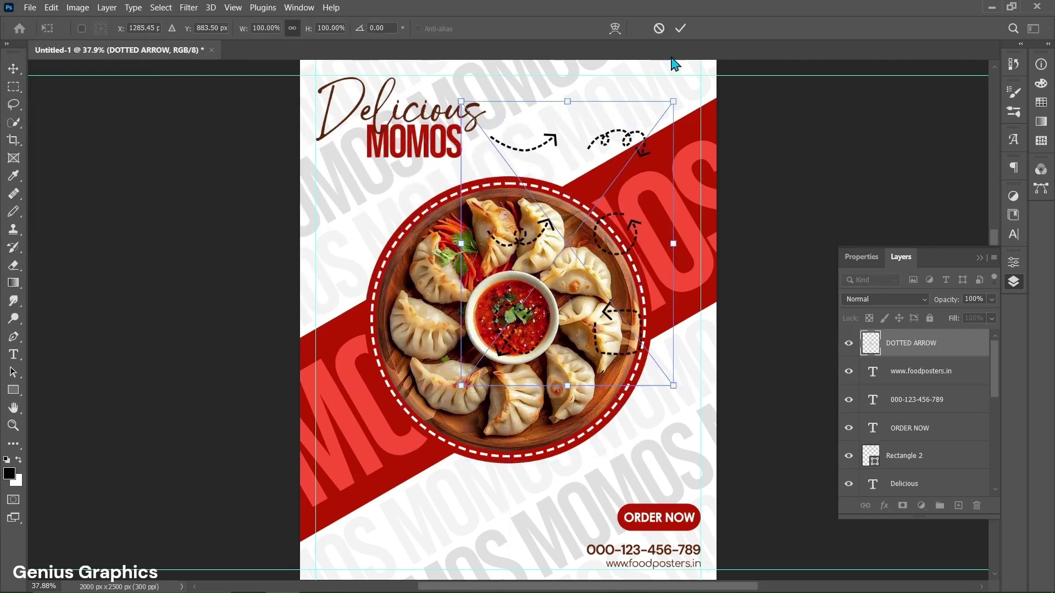
left_click(679, 28)
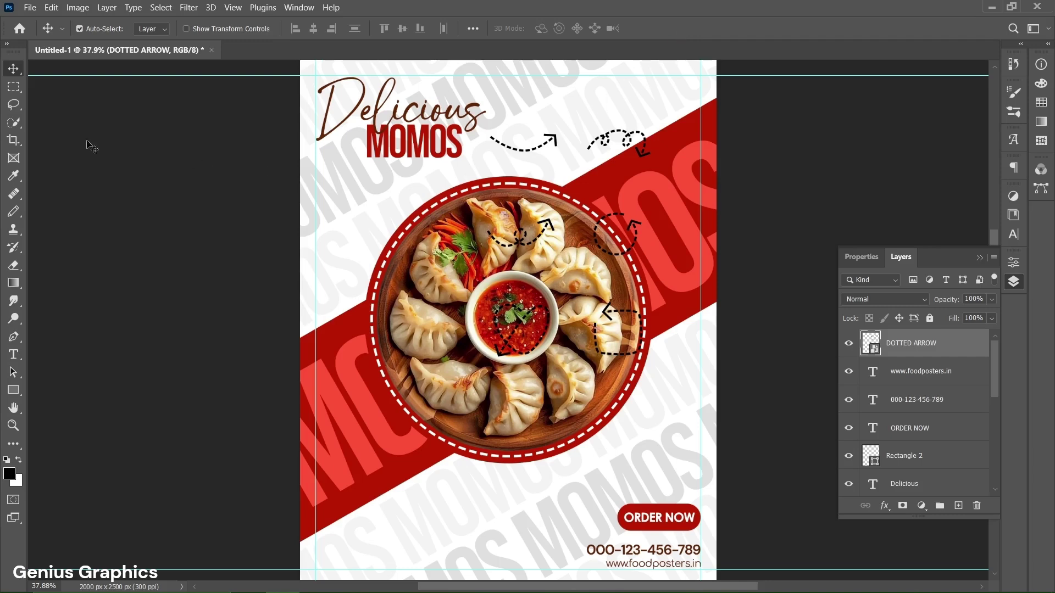
Lasso the simple curved arrow beside the MOMOS heading, copy it to its own layer and delete the DOTTED ARROW layer.
left_click(14, 105)
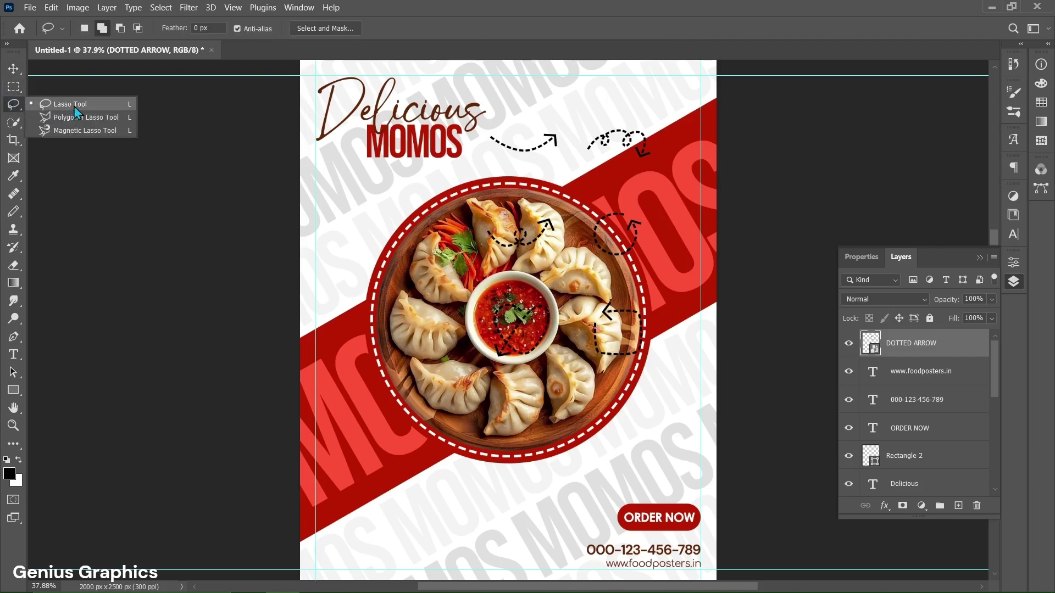
mouse_move(485, 131)
left_mouse_down()
mouse_move(570, 127)
mouse_move(568, 165)
mouse_move(508, 173)
mouse_move(478, 158)
mouse_move(486, 132)
left_mouse_up()
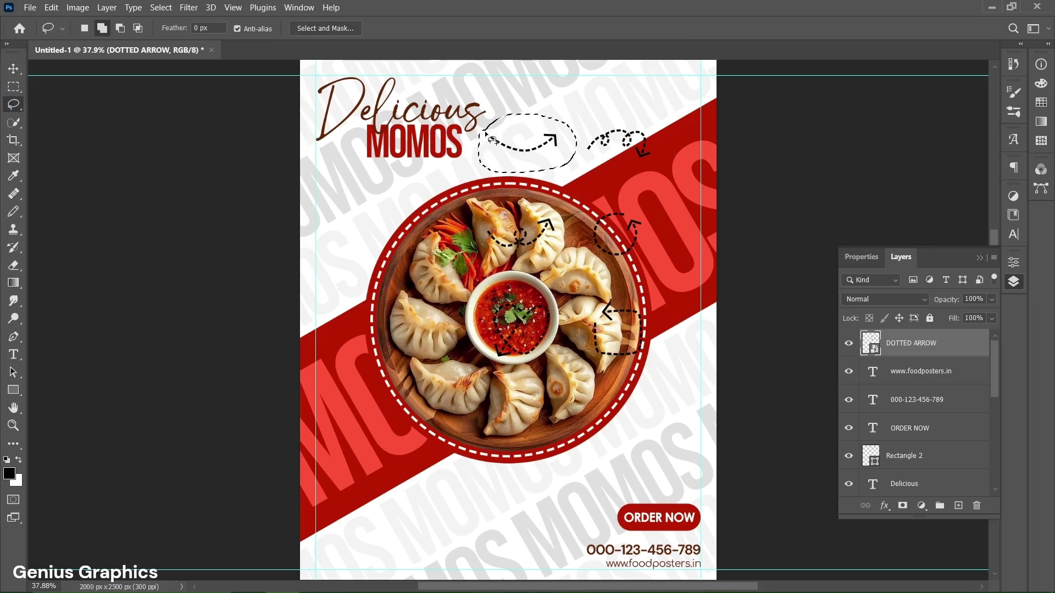
key("ctrl+j")
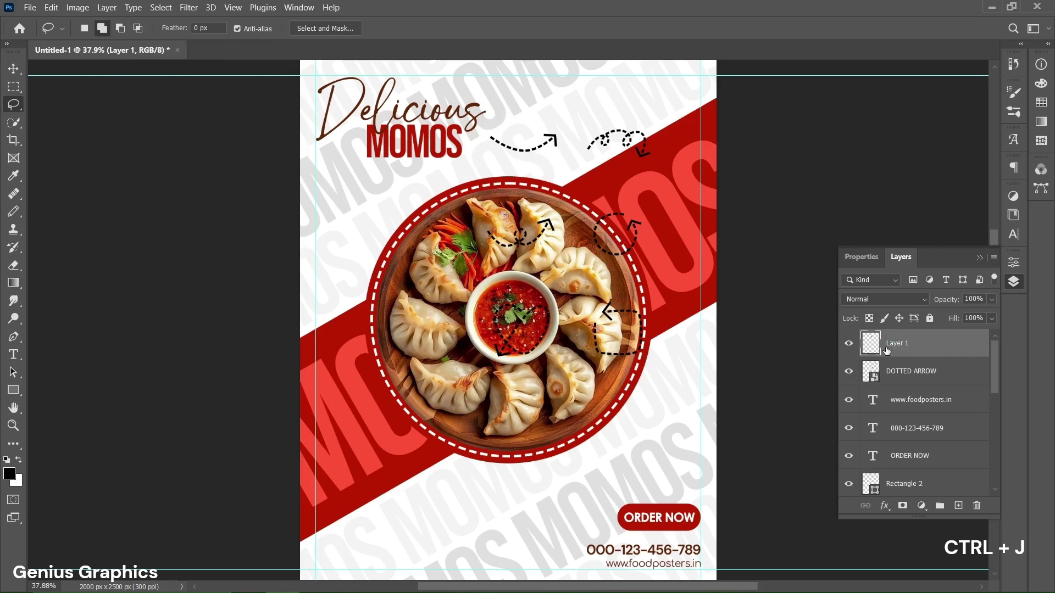
left_click_drag(890, 369, 981, 507)
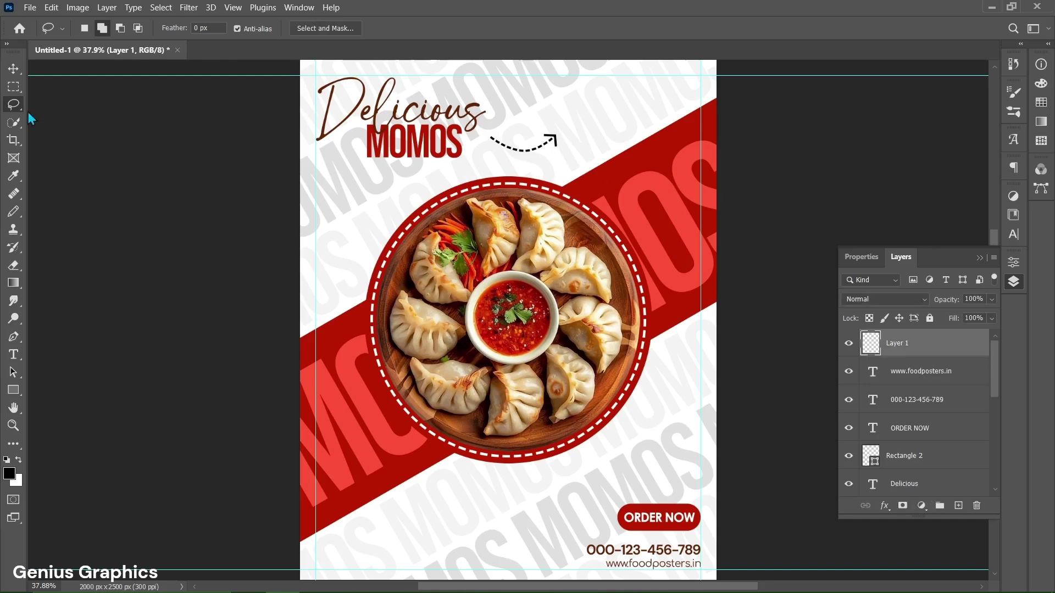
Move the curved arrow above the ORDER NOW button, rotate it about 95° to point down and flip it horizontally.
left_click(13, 69)
left_click_drag(555, 144, 640, 511)
key("ctrl+t")
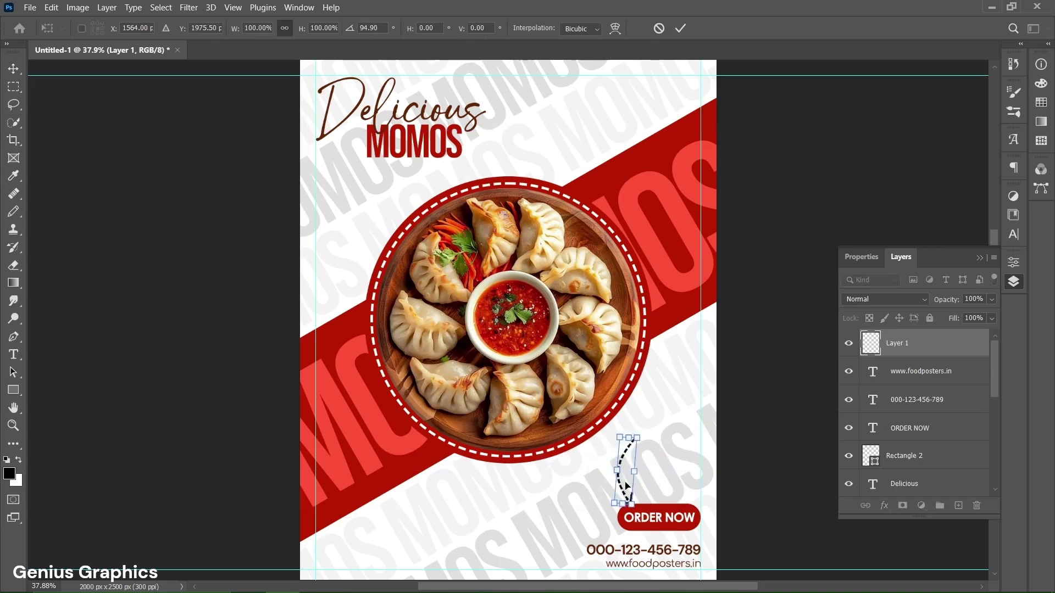
right_click(626, 486)
left_click(677, 464)
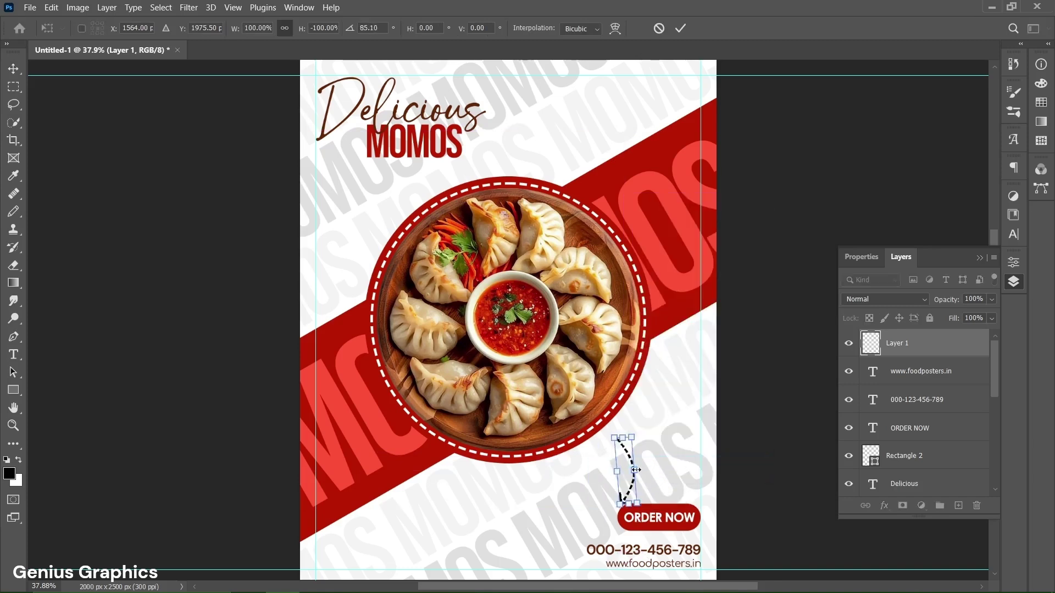
Reposition, tilt and enlarge the dotted arrow so it curves from the plate's lower-right edge to the ORDER NOW button.
left_click_drag(624, 452, 657, 445)
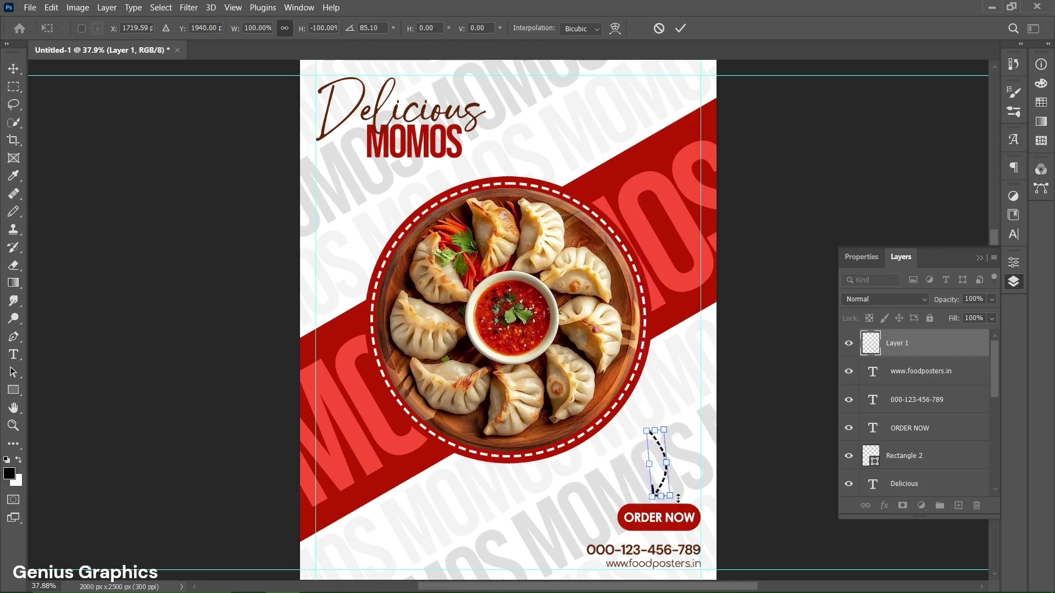
left_click_drag(707, 475, 709, 473)
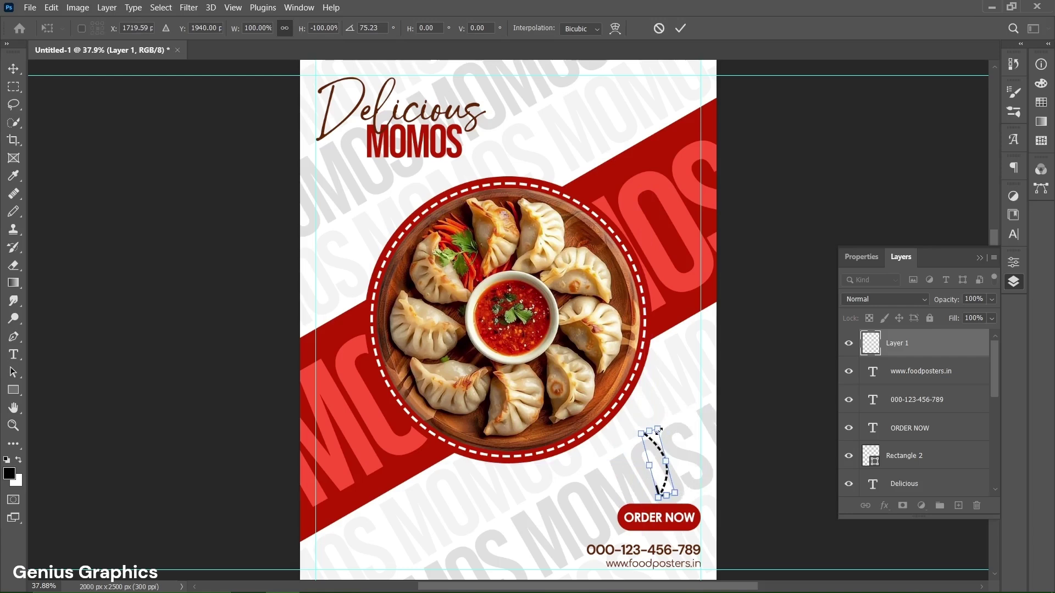
left_click_drag(641, 431, 627, 407)
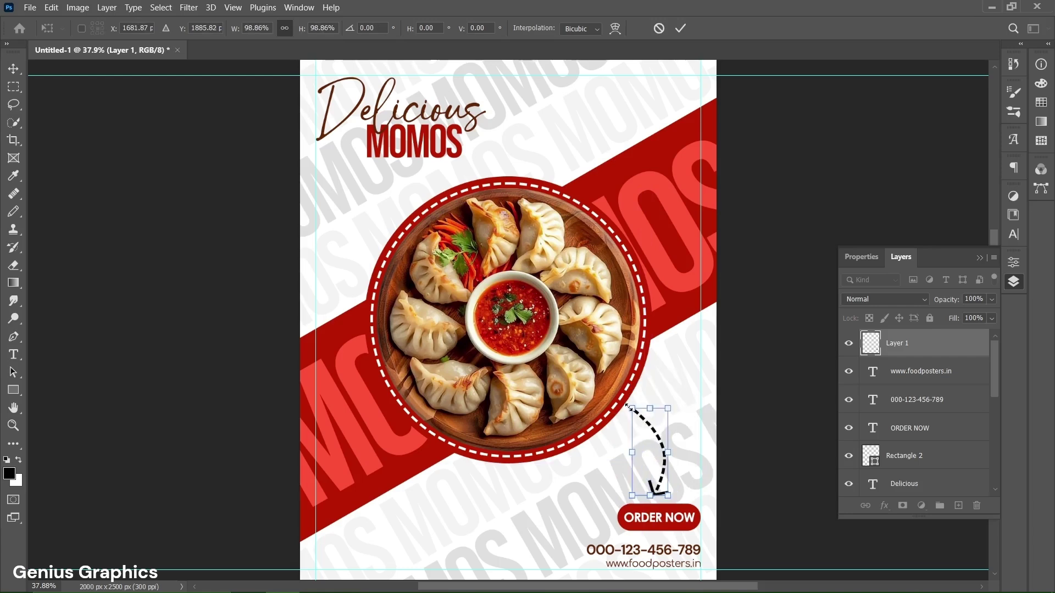
left_click(680, 28)
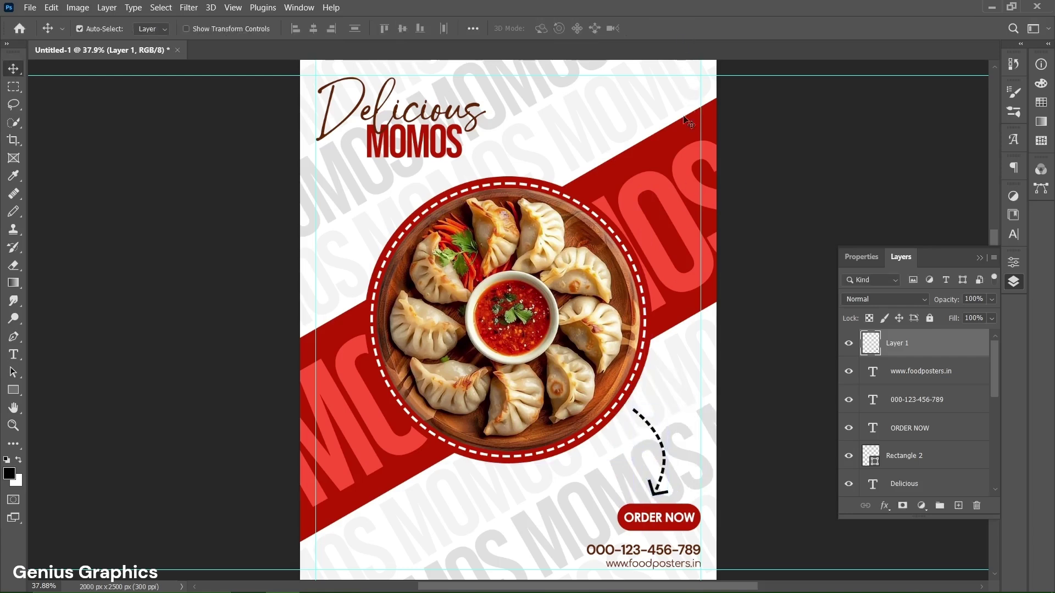
Recolour the dotted arrow with a solid colour fill sampled from the Delicious heading (632605) and delete the original black arrow layer.
left_click(870, 345, "ctrl")
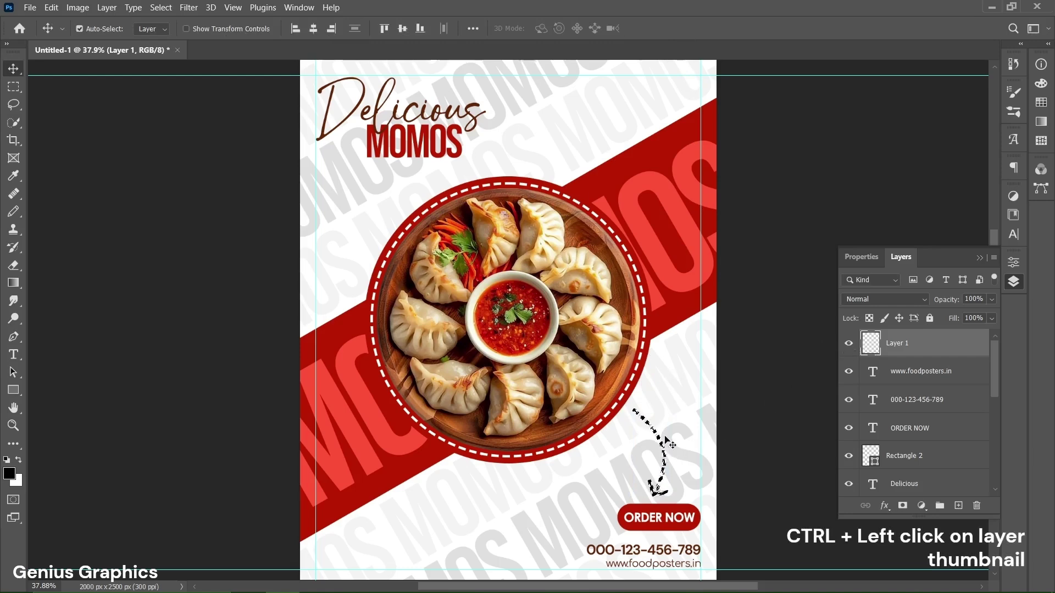
left_click(922, 507)
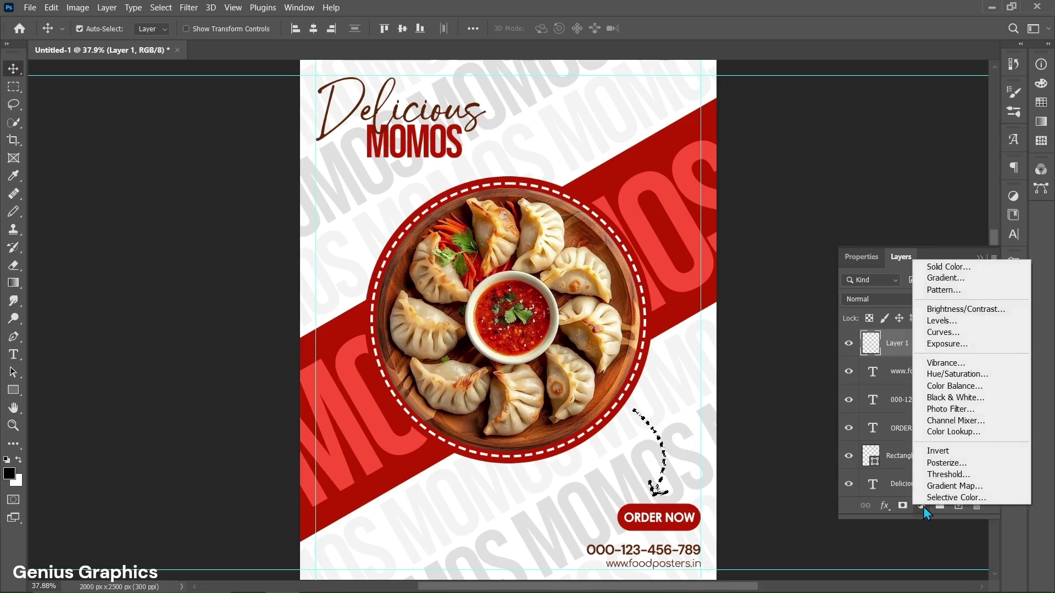
left_click(939, 268)
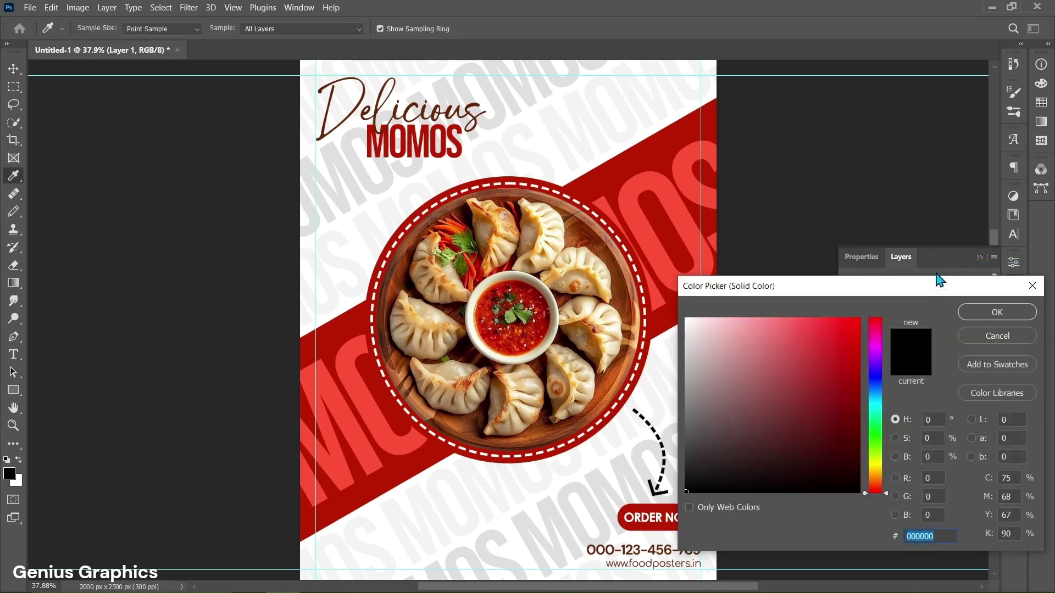
left_click(324, 136)
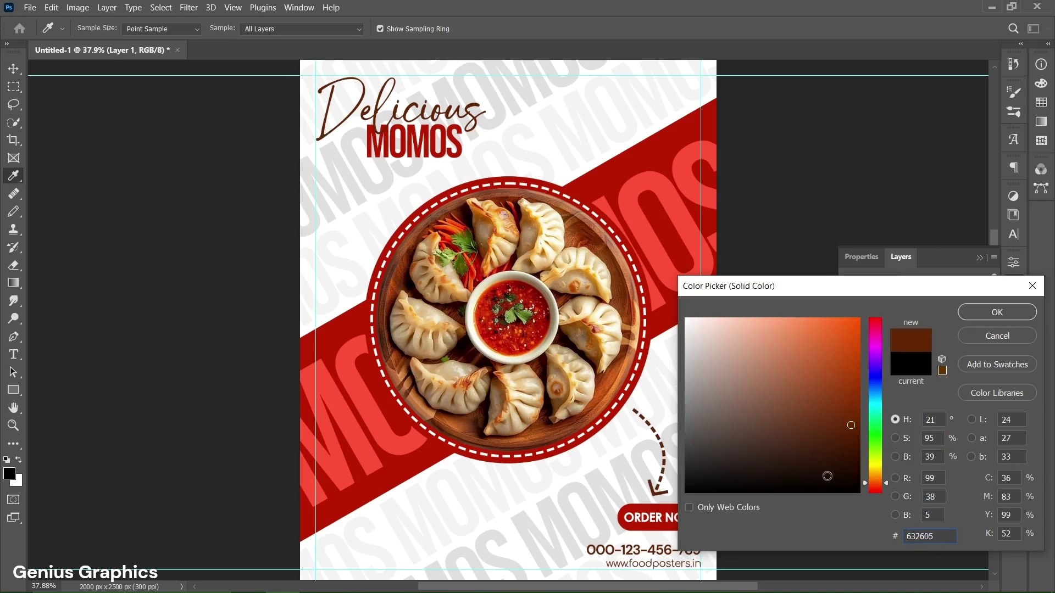
left_click(326, 133)
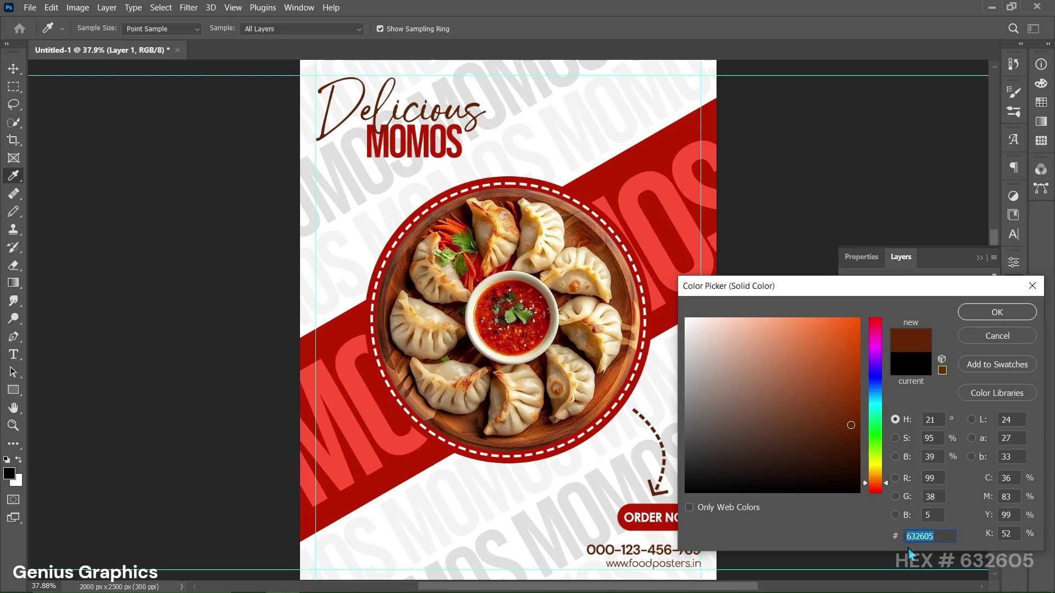
left_click(991, 318)
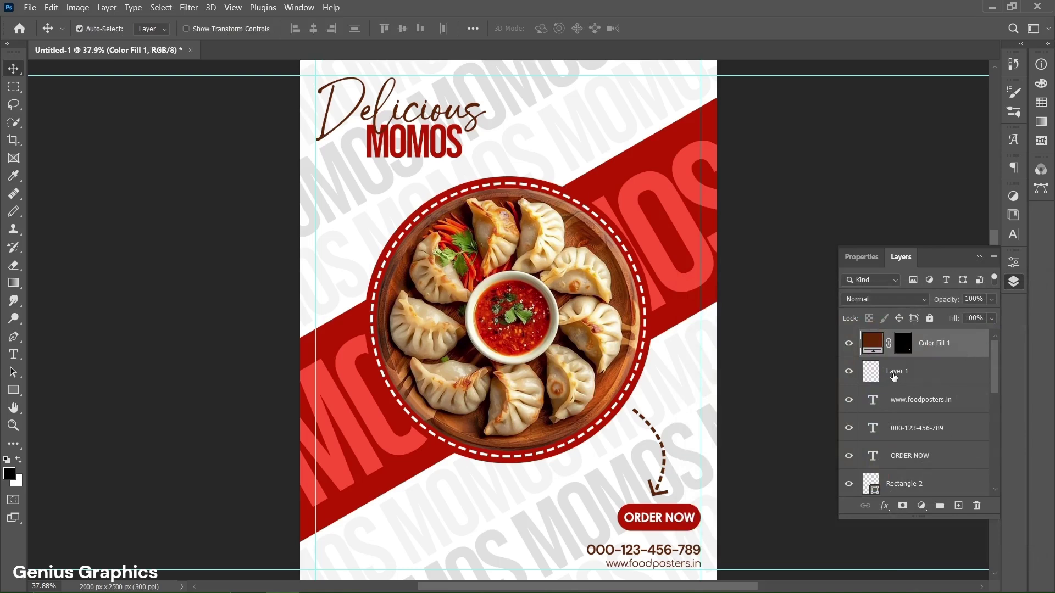
left_click_drag(894, 377, 976, 506)
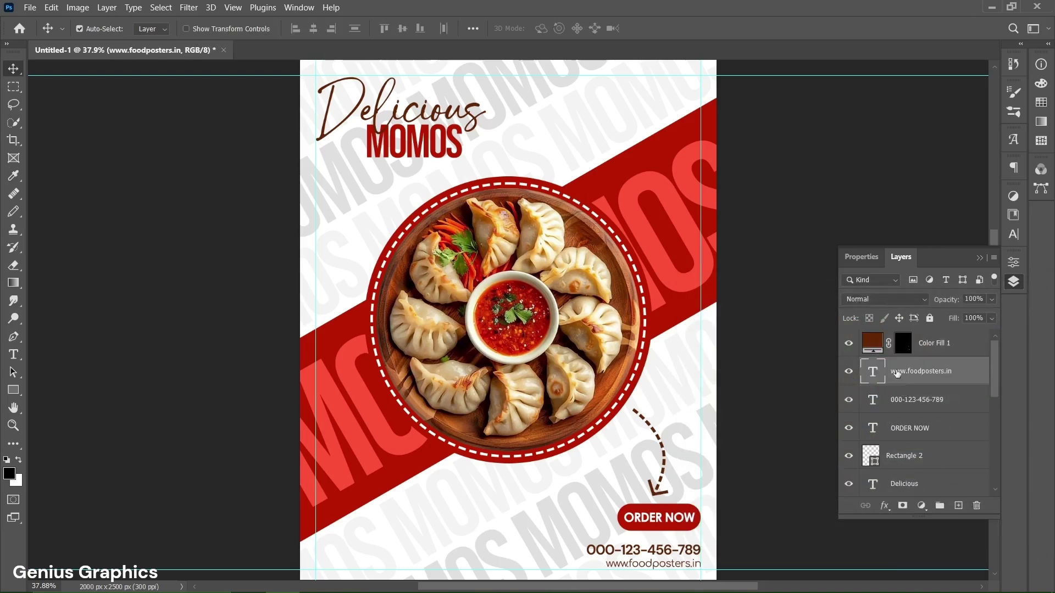
Place the ICONS image as an embedded layer above the arrow fill and shrink it to 3.90% in the poster's lower-left corner.
left_click(961, 352)
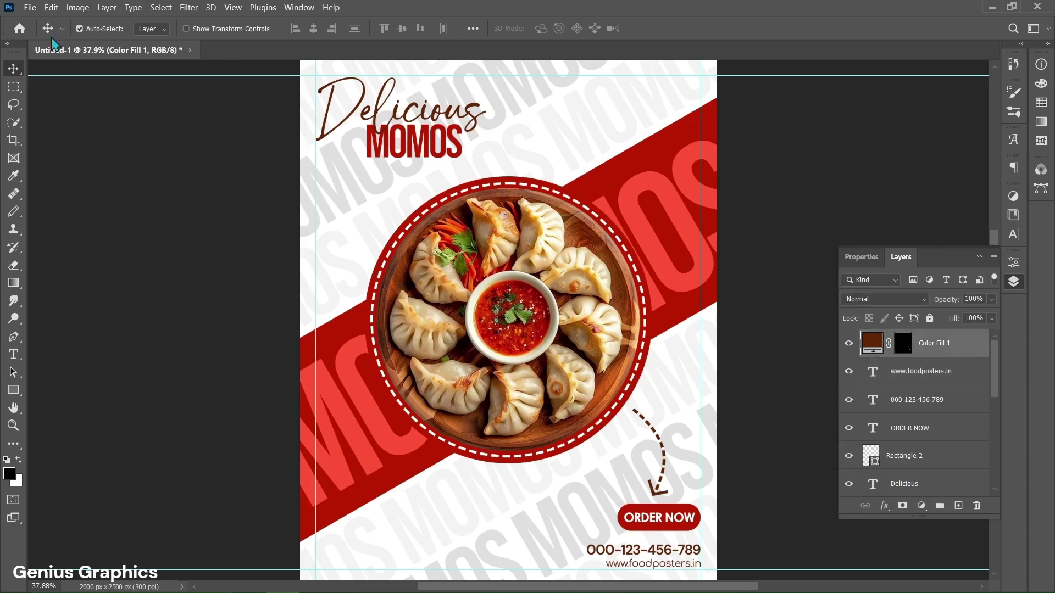
left_click(30, 7)
left_click(50, 254)
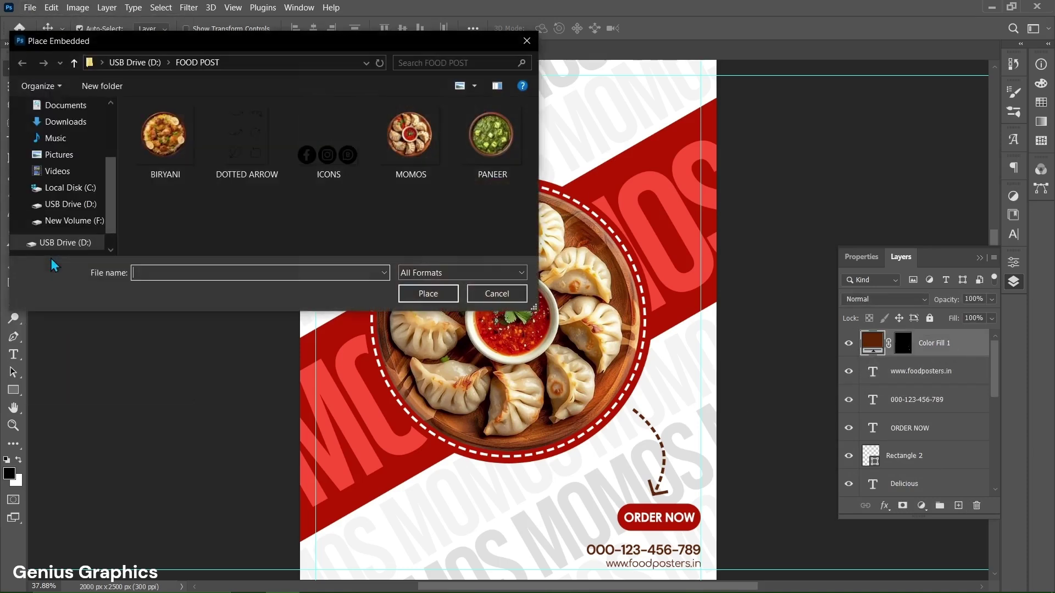
left_click(345, 158)
left_click(425, 295)
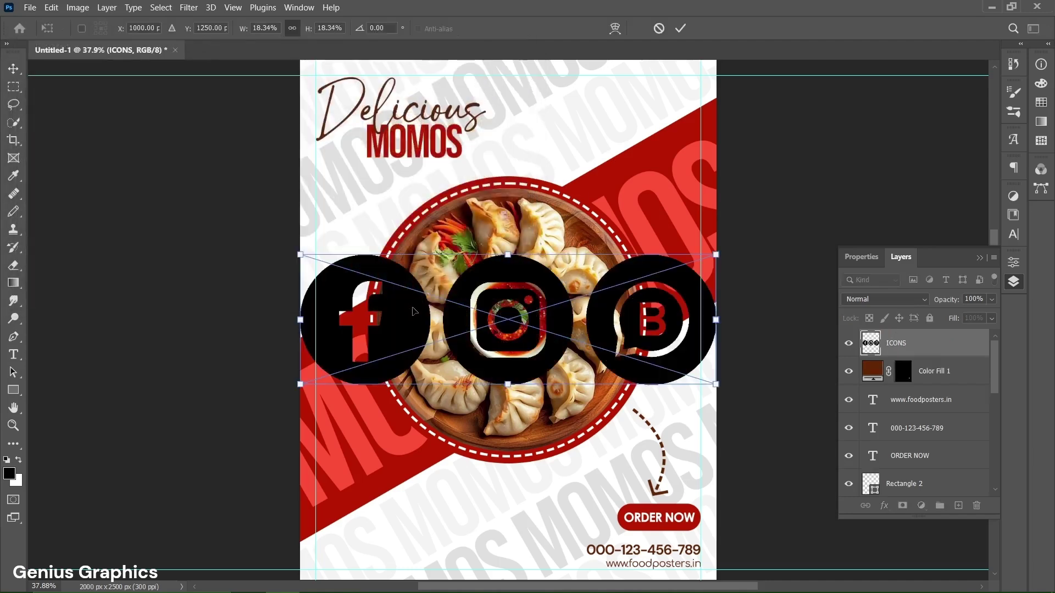
left_click_drag(415, 312, 426, 500)
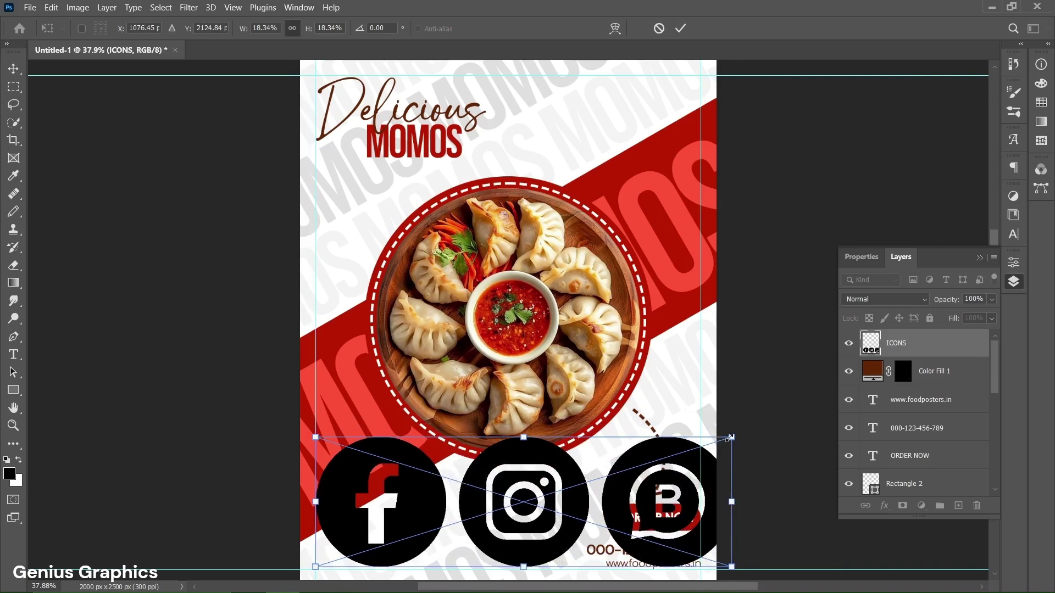
left_click_drag(731, 437, 404, 540)
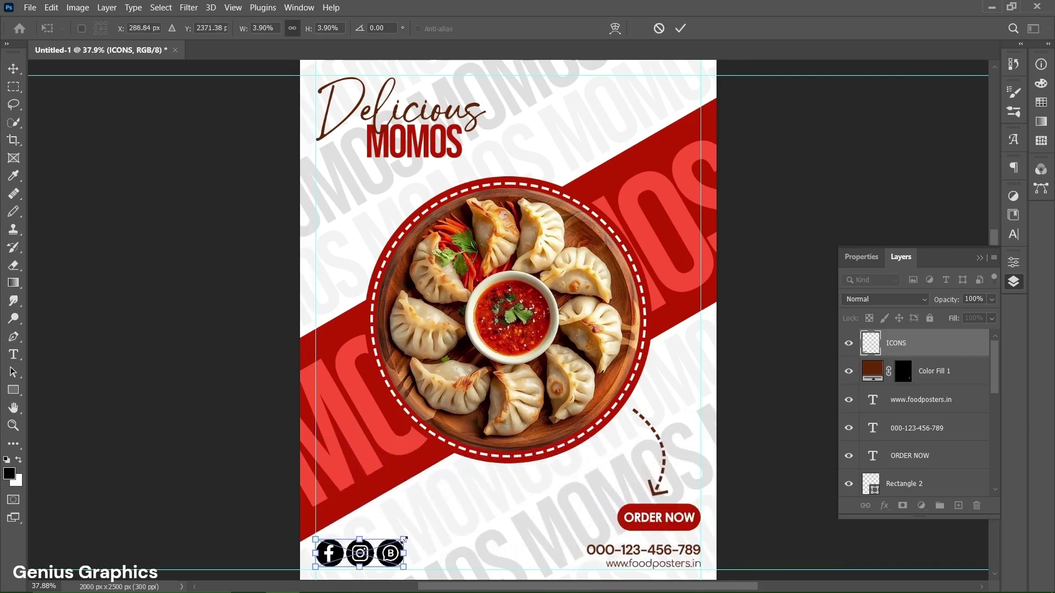
left_click(680, 28)
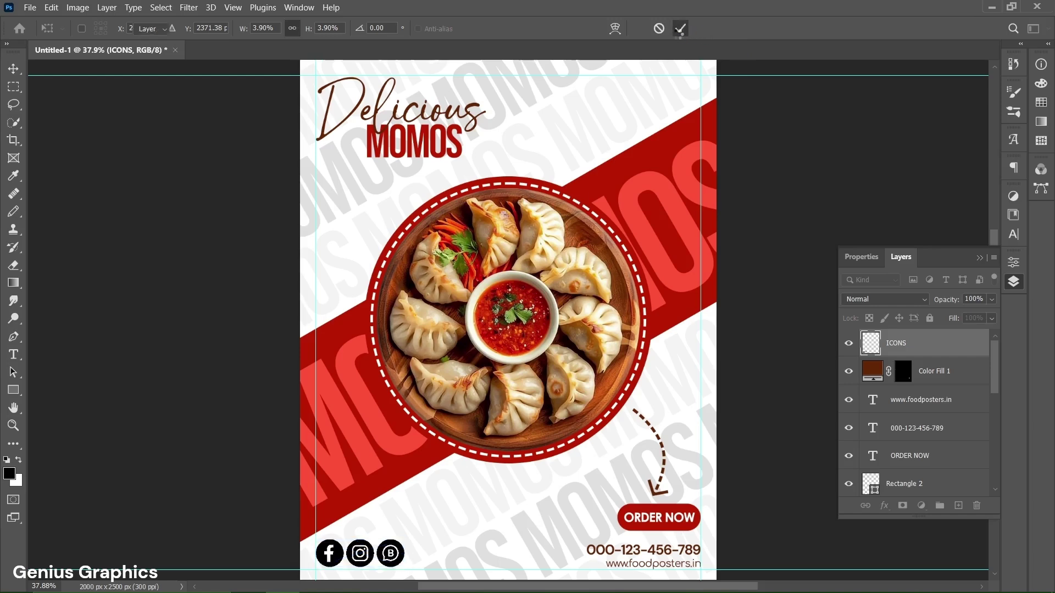
Load the social icons' shape as a selection and cover it with a solid colour fill of 8f8f8f.
left_click(876, 344, "ctrl")
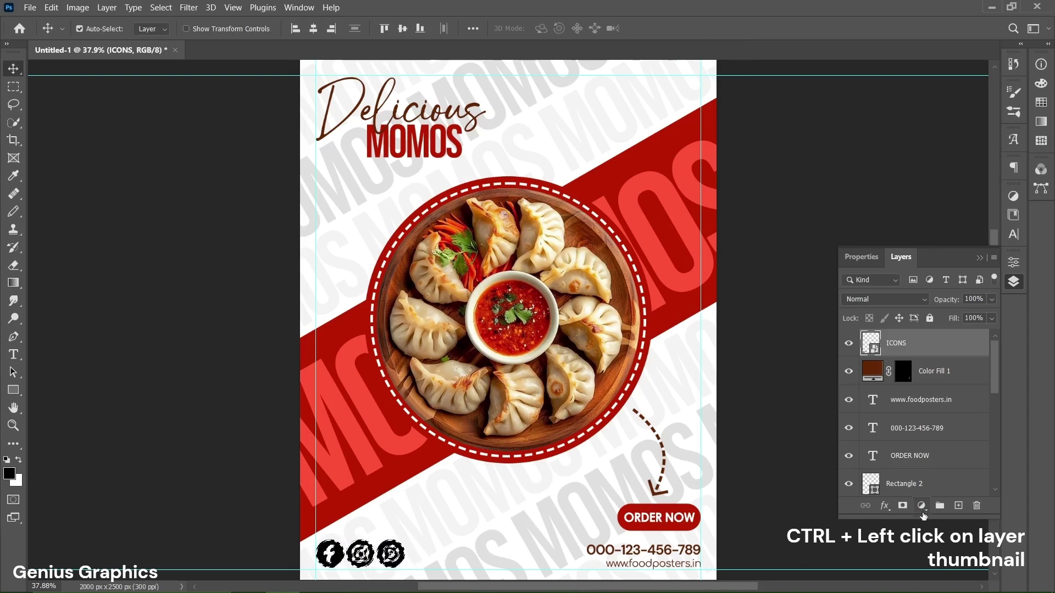
left_click(923, 506)
left_click(949, 269)
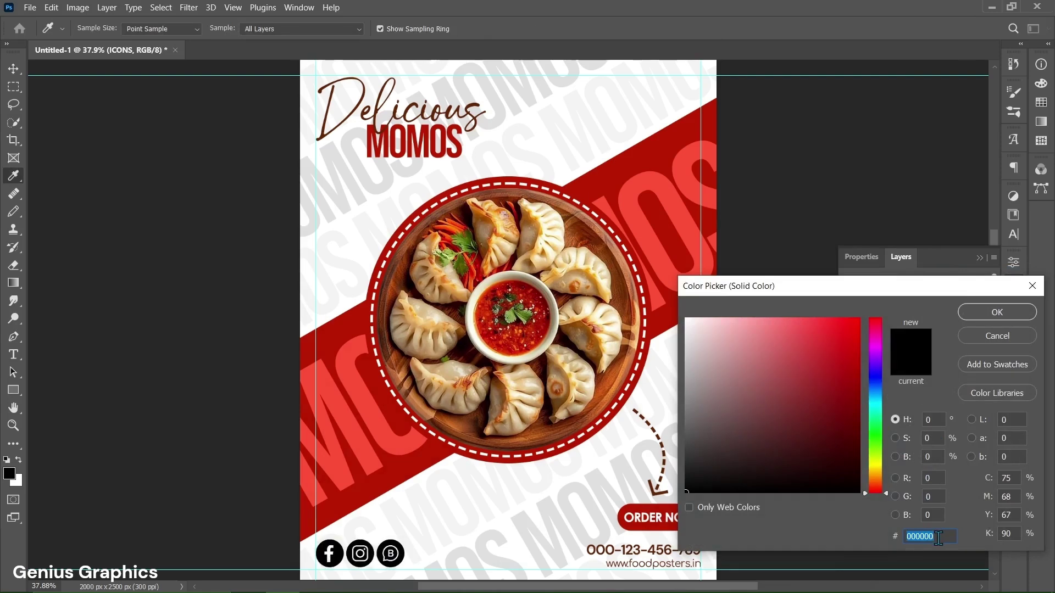
type("8f8f8f")
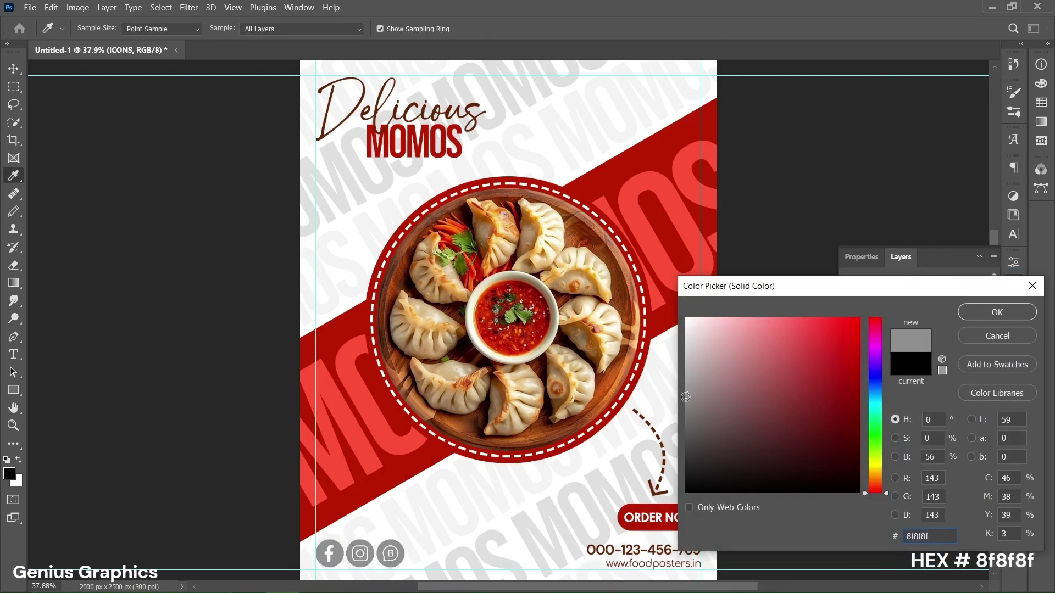
left_click(1006, 311)
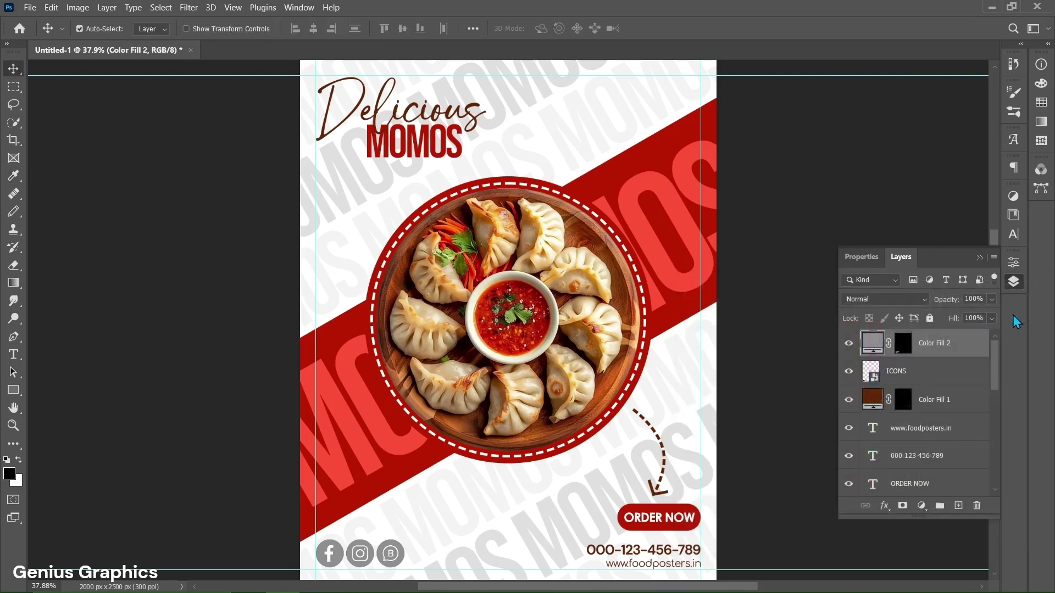
Delete the original ICONS layer and nudge the grey social icons slightly down toward the poster's bottom guide.
left_click_drag(904, 375, 978, 508)
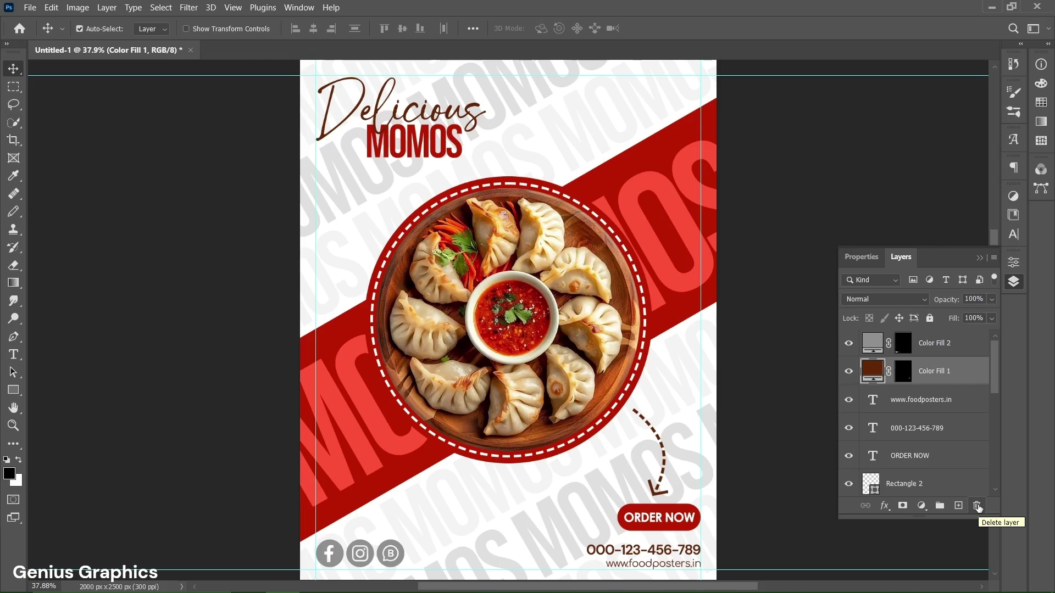
left_click(355, 561)
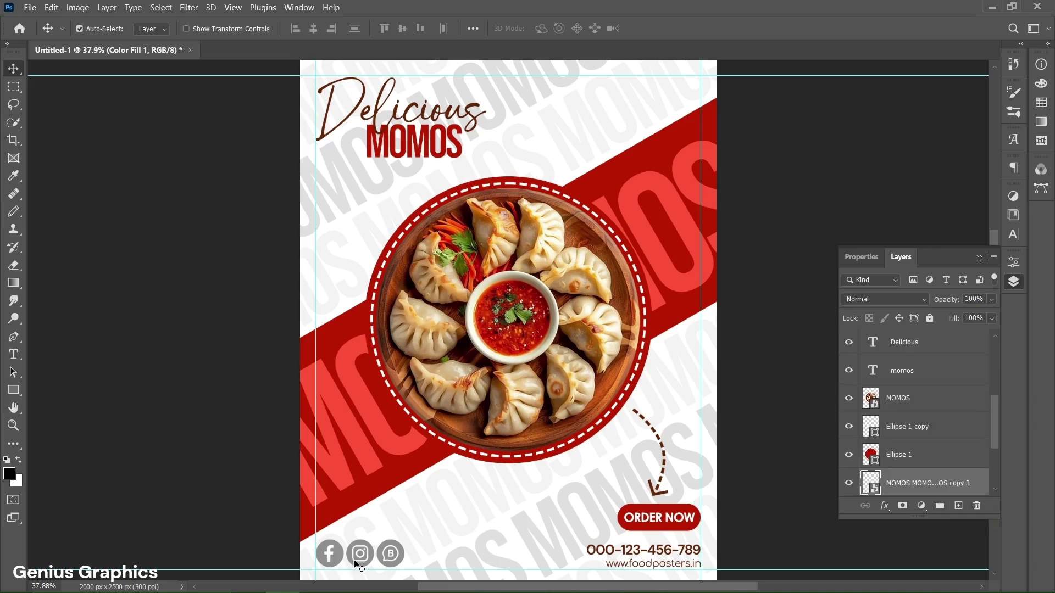
left_click_drag(358, 559, 351, 558)
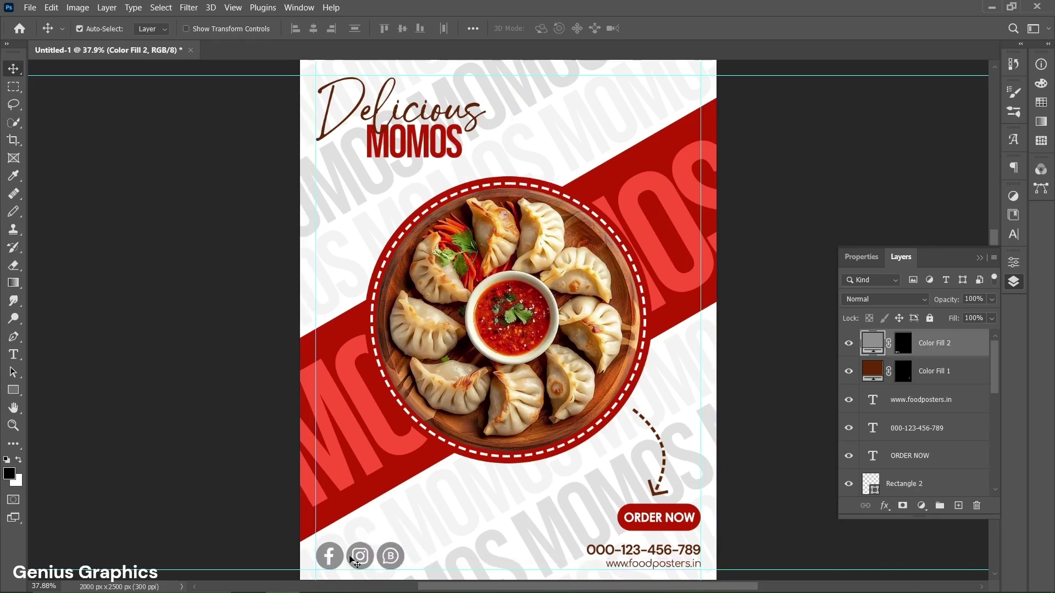
Add a black Multiply drop shadow to the plate image: 50% opacity, 90° angle, 1 px distance, 18% spread, 80 px size, 8% noise.
left_click(582, 336)
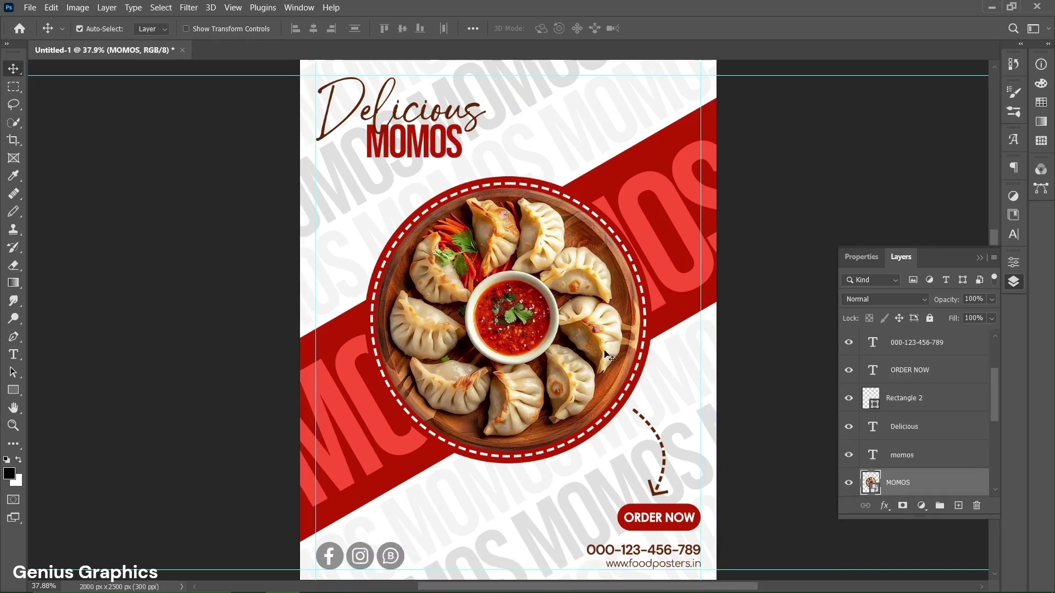
left_click(885, 506)
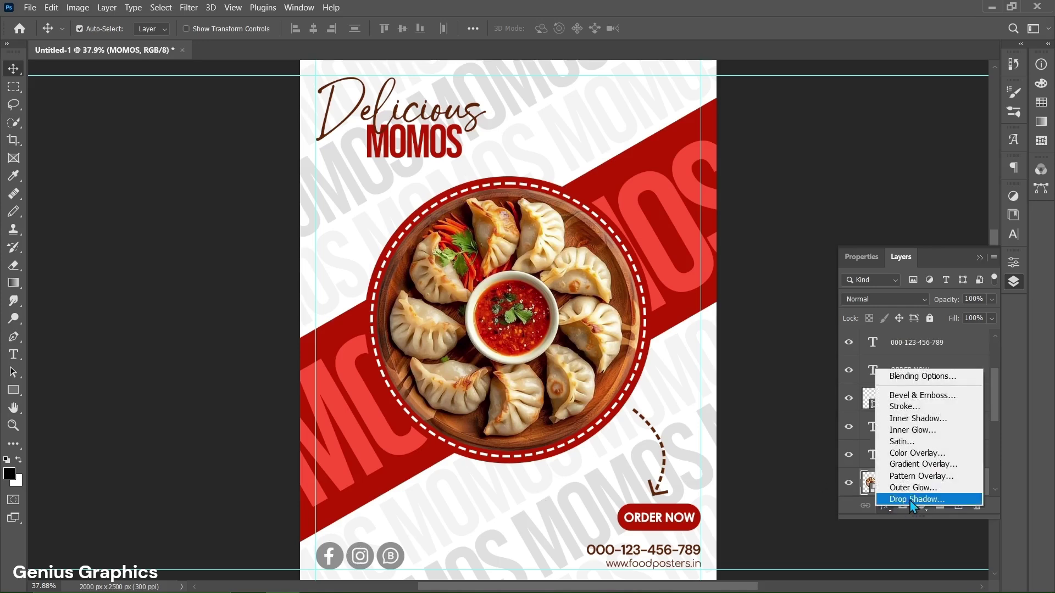
left_click(906, 499)
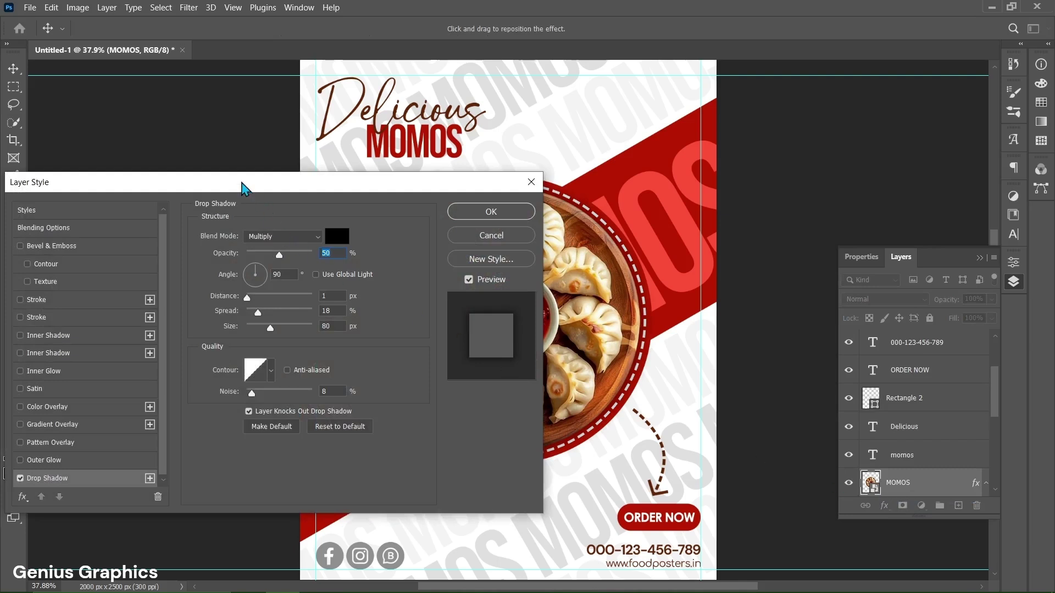
left_click_drag(240, 182, 267, 147)
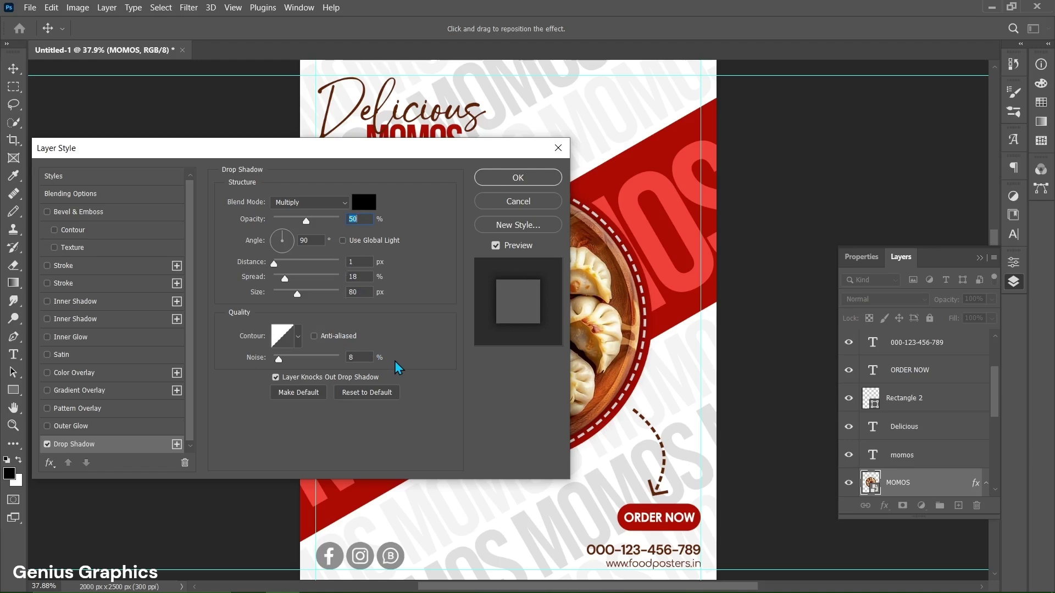
left_click(512, 179)
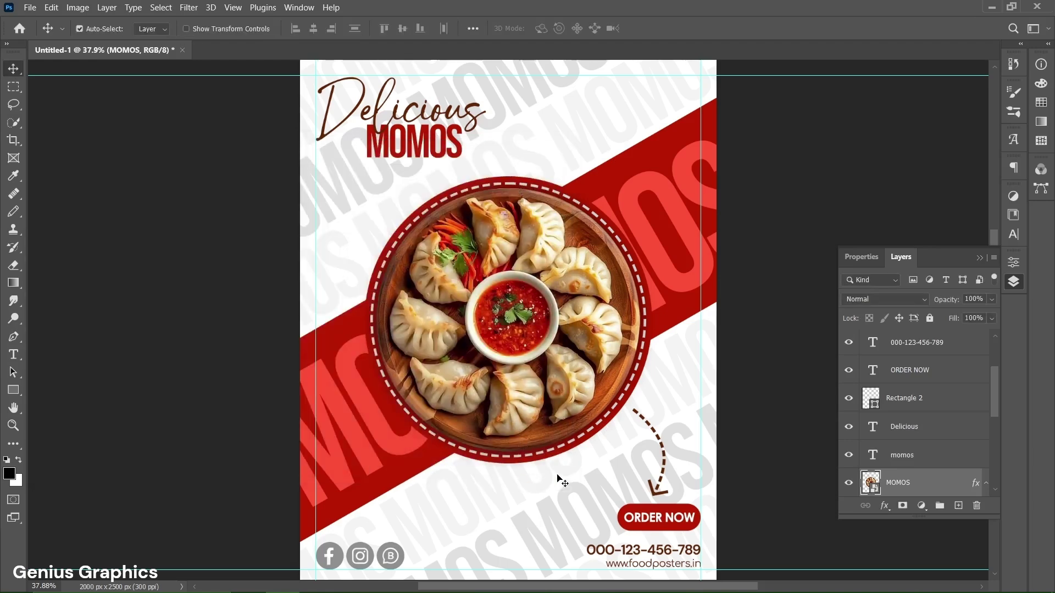
Stamp all visible layers into a new layer at the top of the stack and rename it FINAL.
scroll(917, 393, "up", 3)
left_click(941, 345)
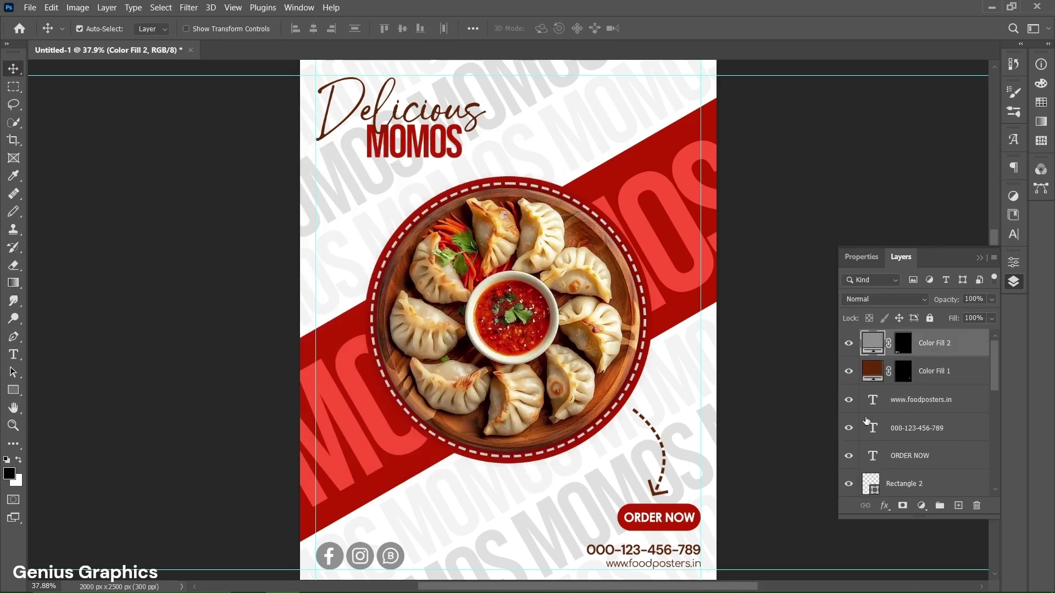
key("ctrl+alt+shift+e")
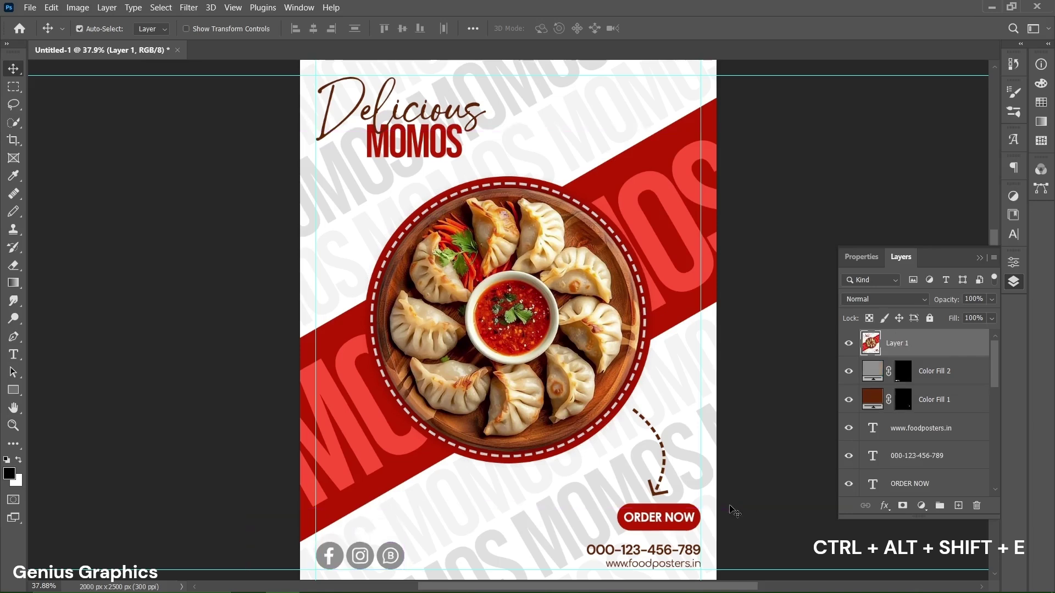
double_click(908, 345)
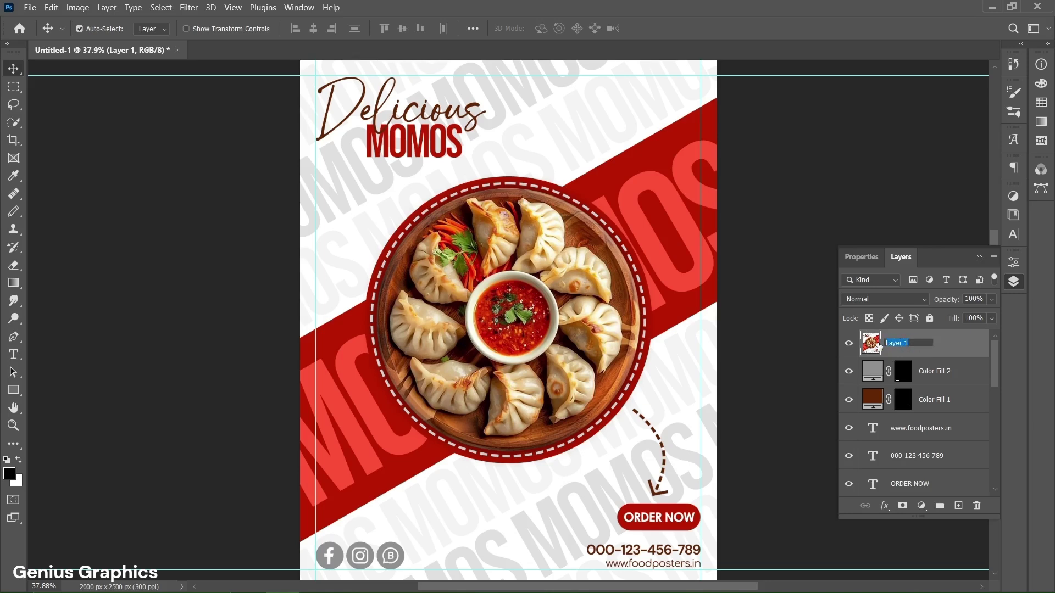
type("Fi")
key("Return")
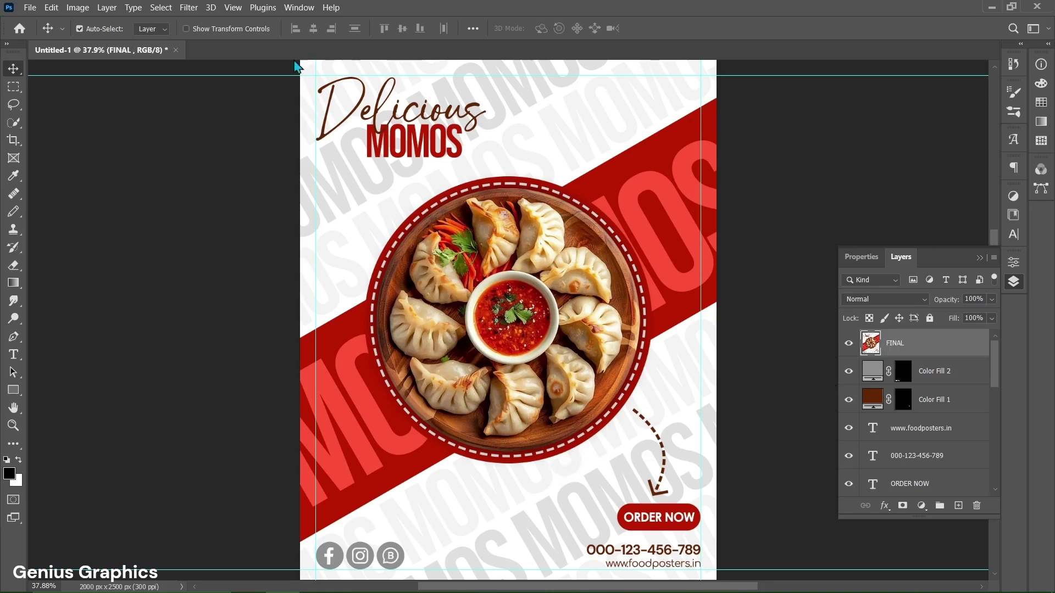
Clear all guides from the document.
left_click(233, 8)
mouse_move(241, 349)
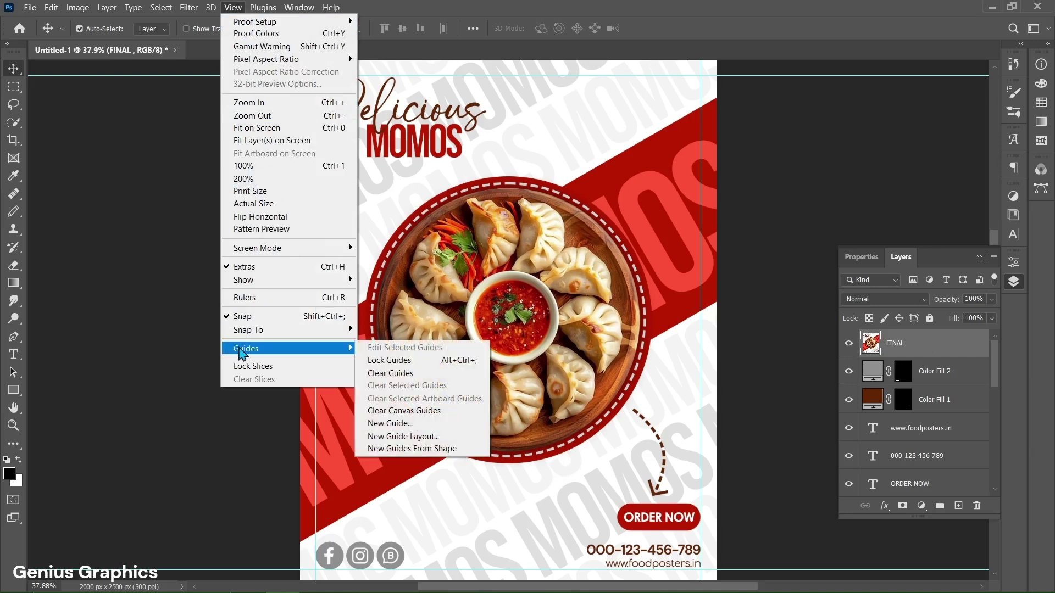
left_click(393, 375)
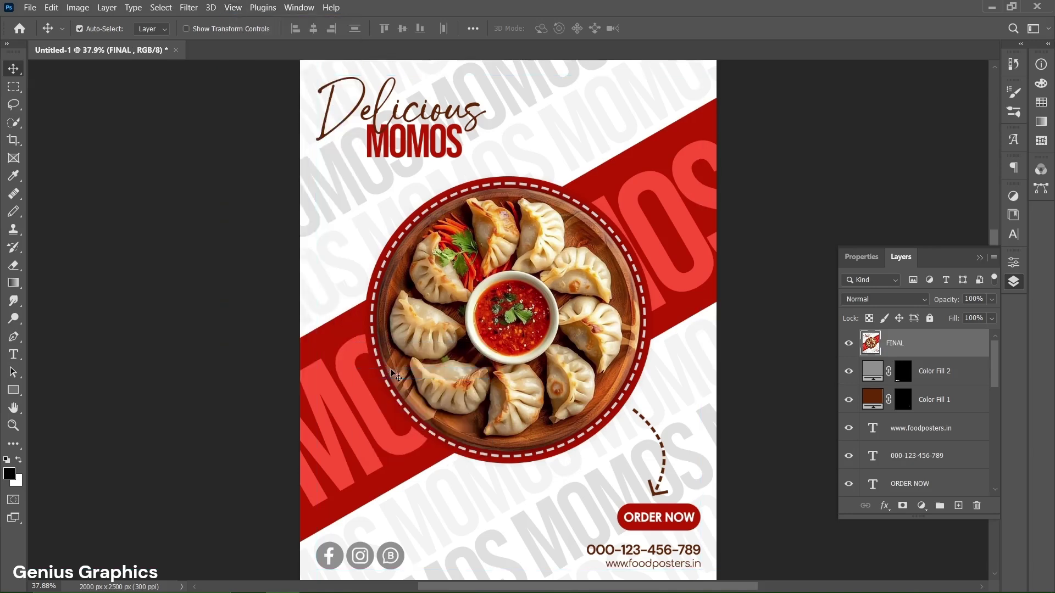